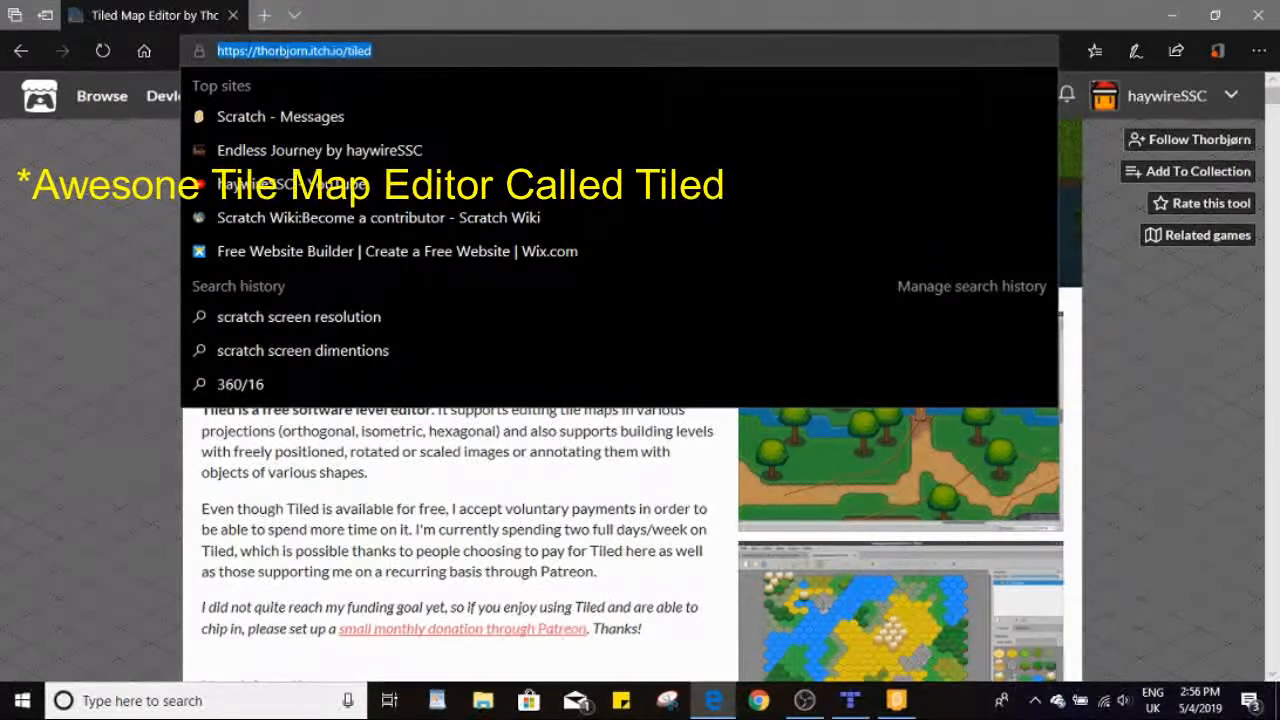
left_click(44, 380)
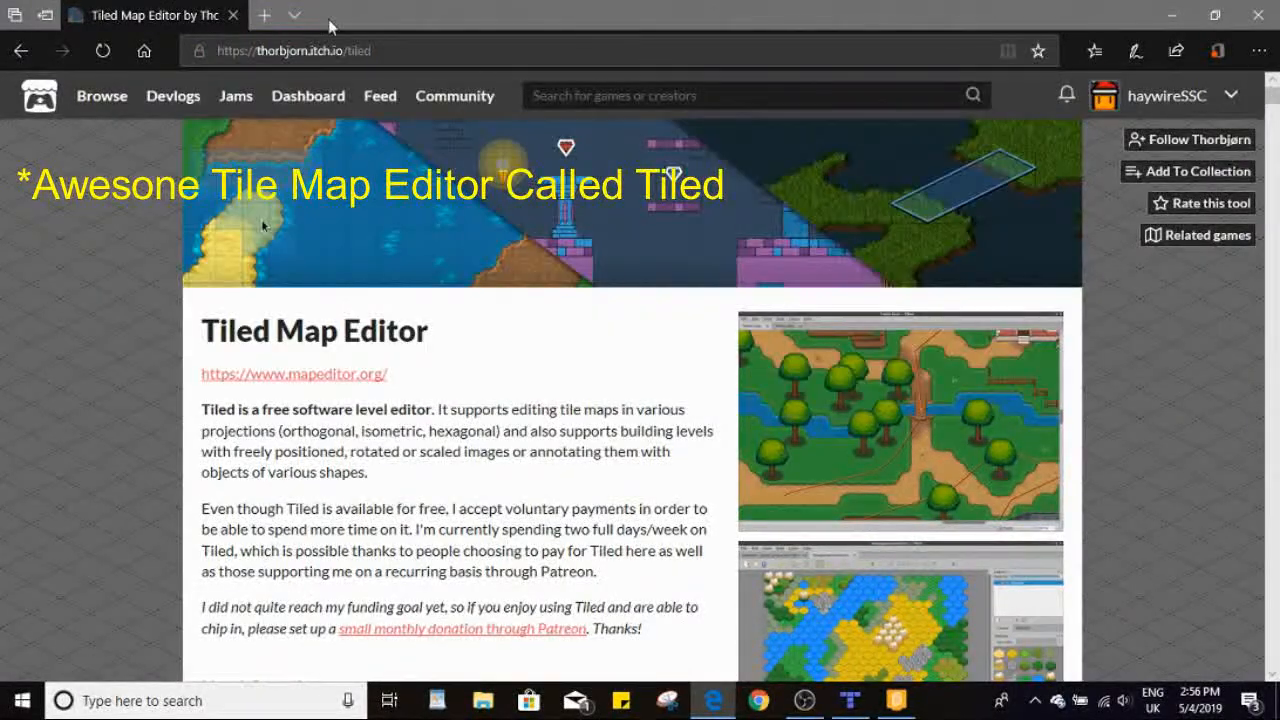
scroll(236, 125, "up", 8, "ctrl")
scroll(236, 125, "up", 2, "ctrl")
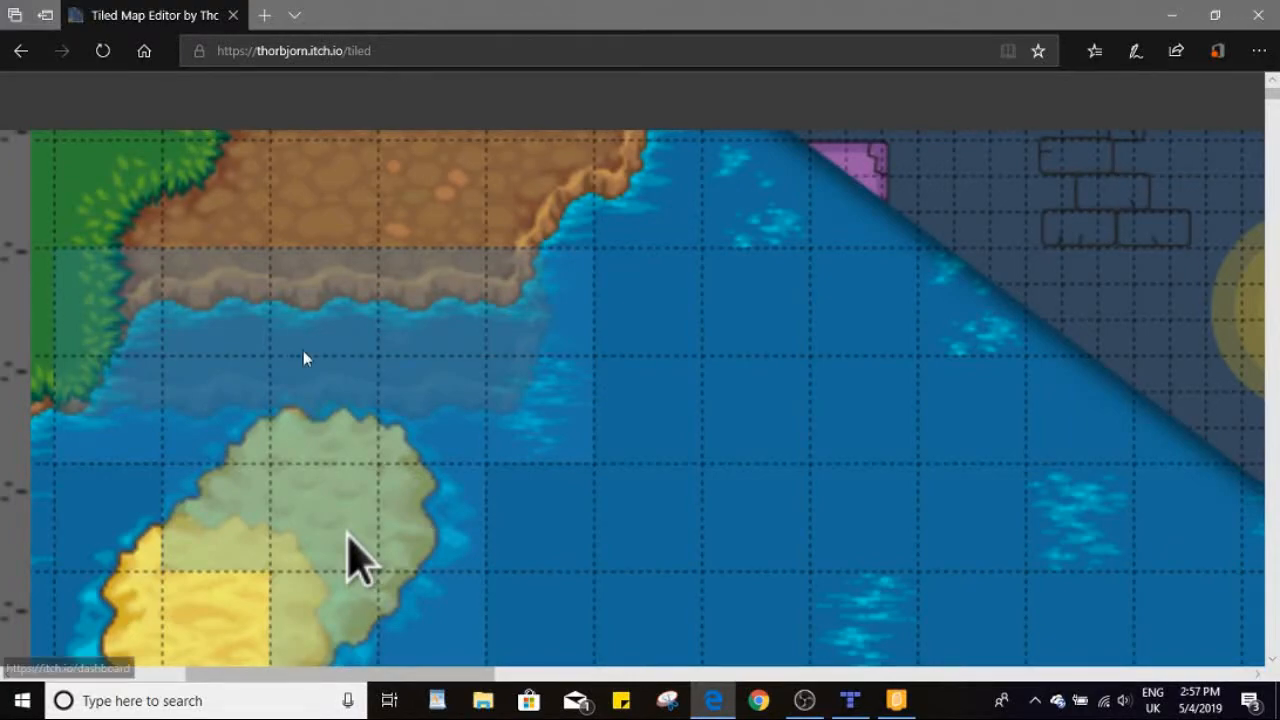
scroll(305, 357, "down", 10, "ctrl")
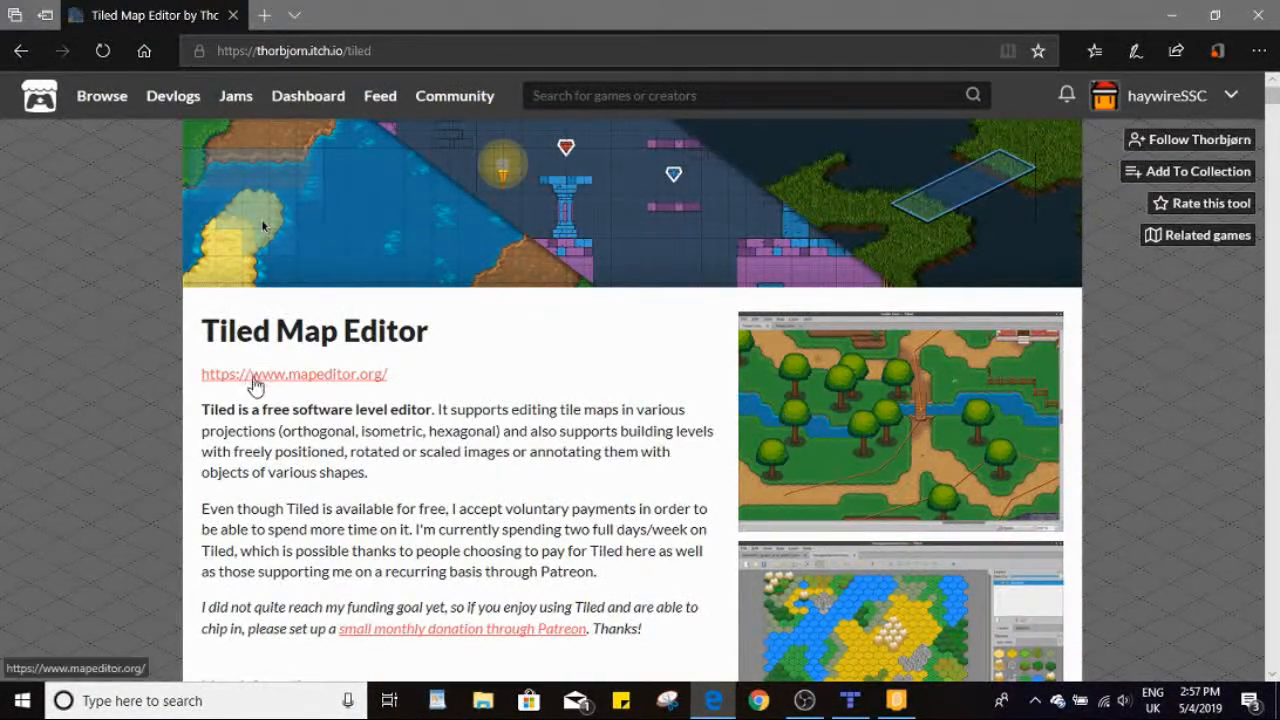
Open the Tiled Map Editor downloads without making a payment, view the available installers and return to the tool page
scroll(263, 226, "down", 8)
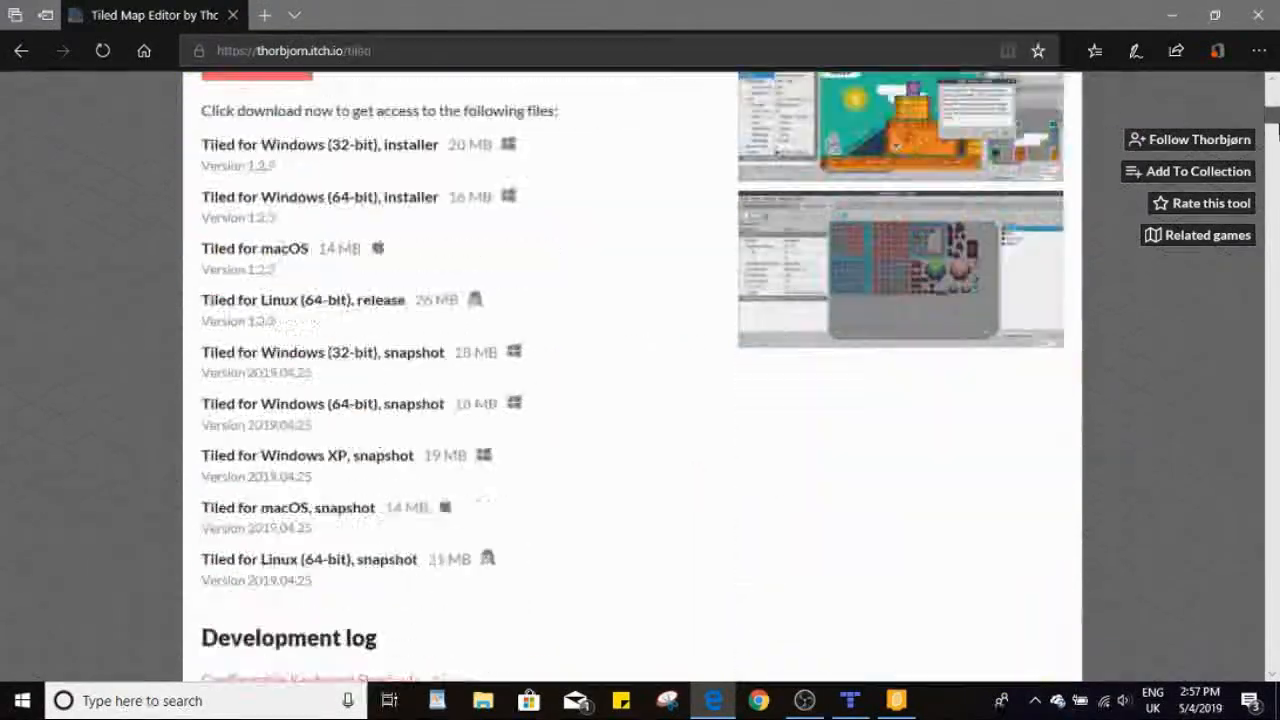
scroll(263, 226, "up", 4)
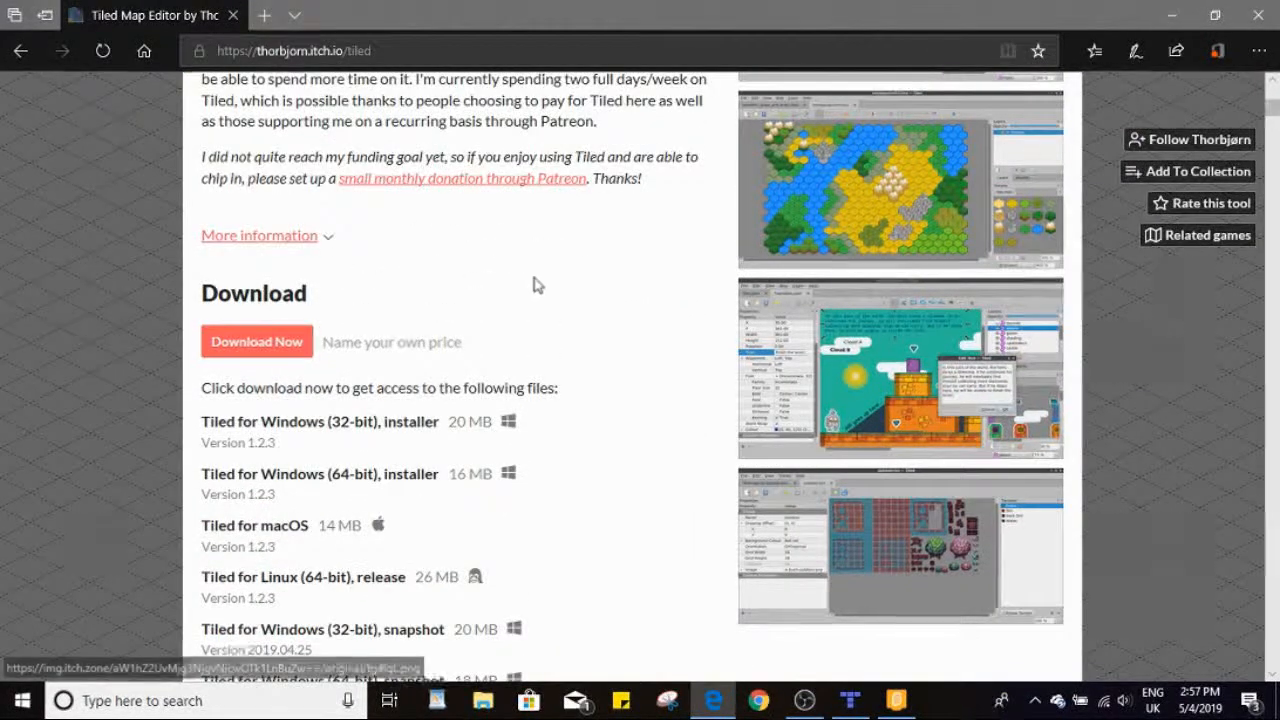
left_click(265, 345)
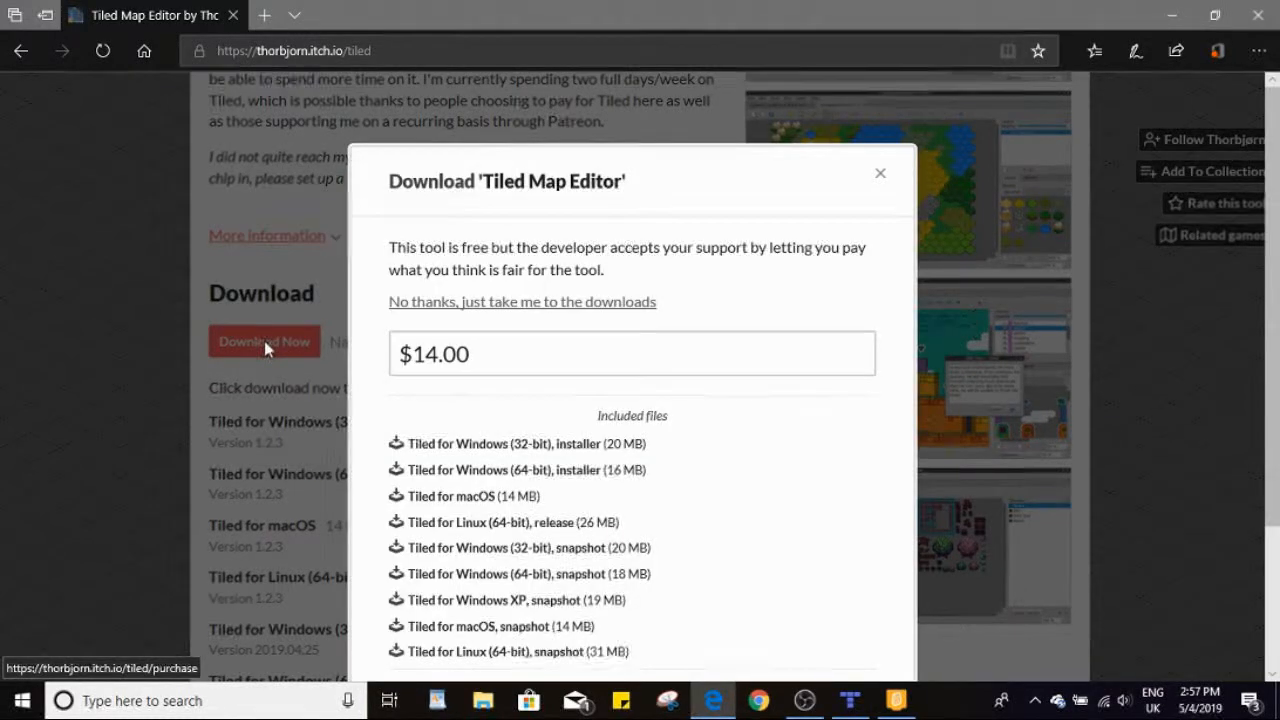
left_click(448, 309)
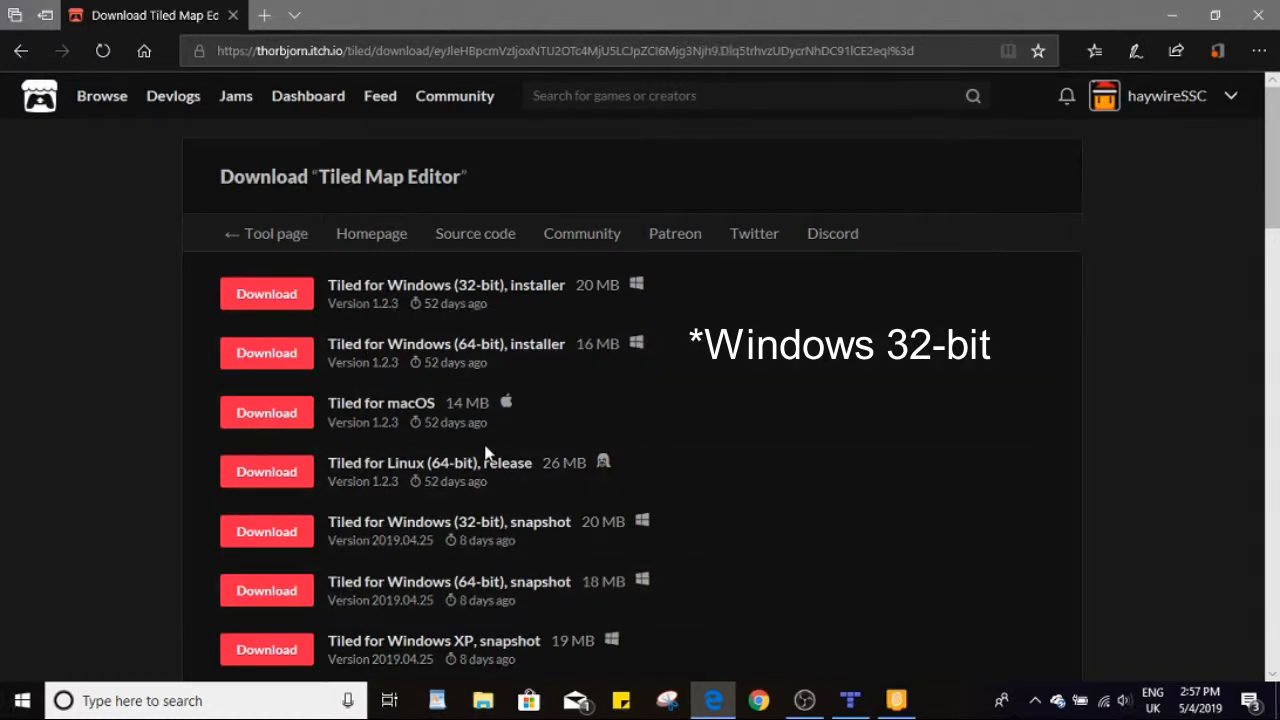
left_click(250, 243)
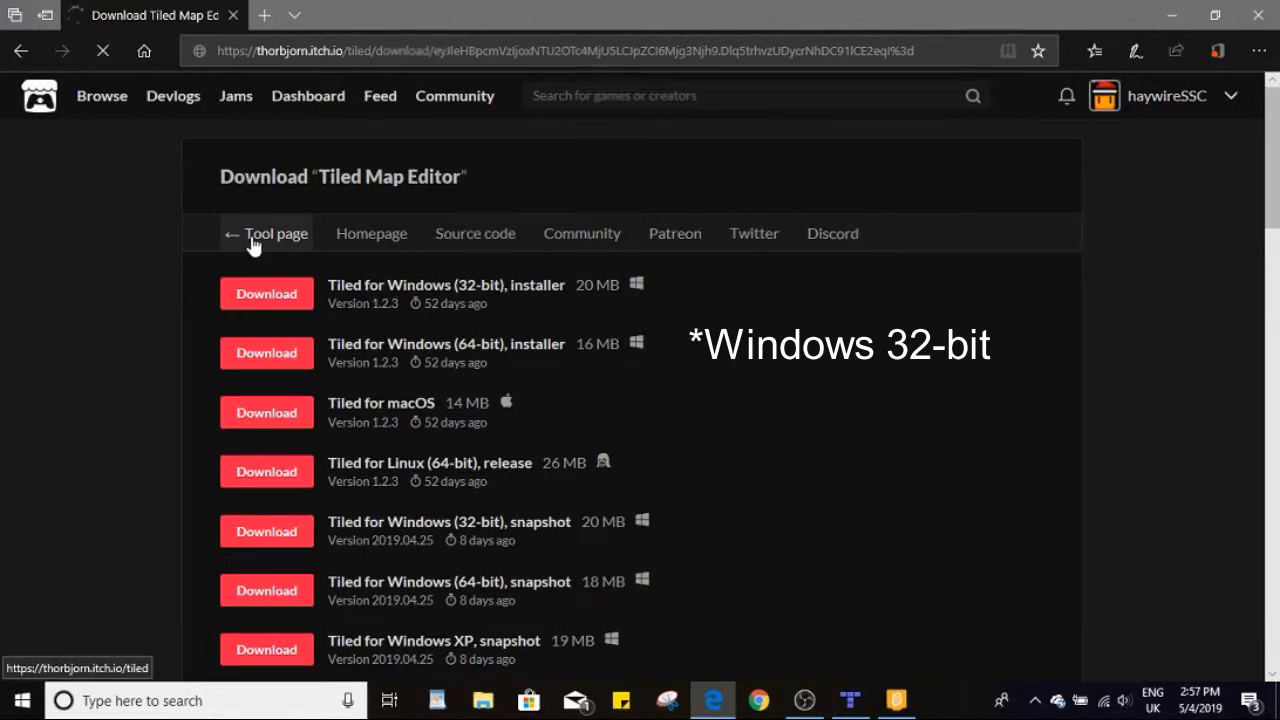
Minimize the browser and Scratch Desktop windows and switch to Tiled
left_click(1170, 12)
left_click(1167, 9)
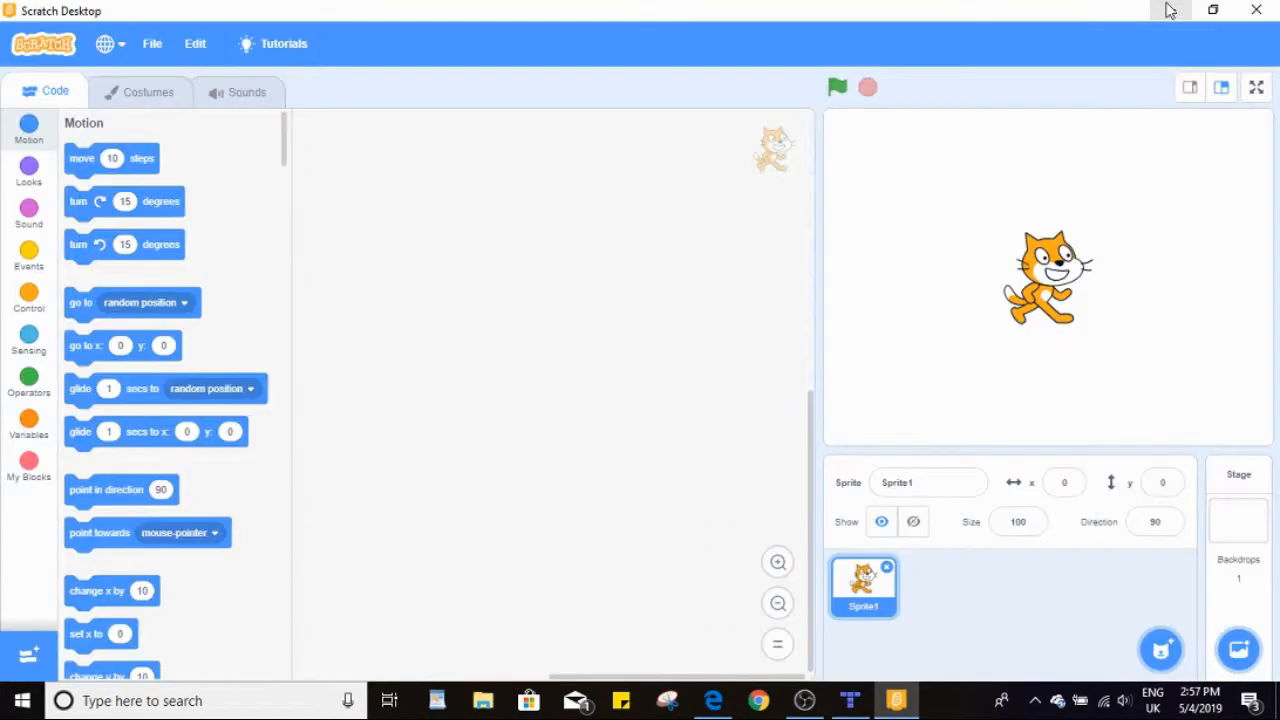
left_click(1168, 10)
left_click(1168, 10)
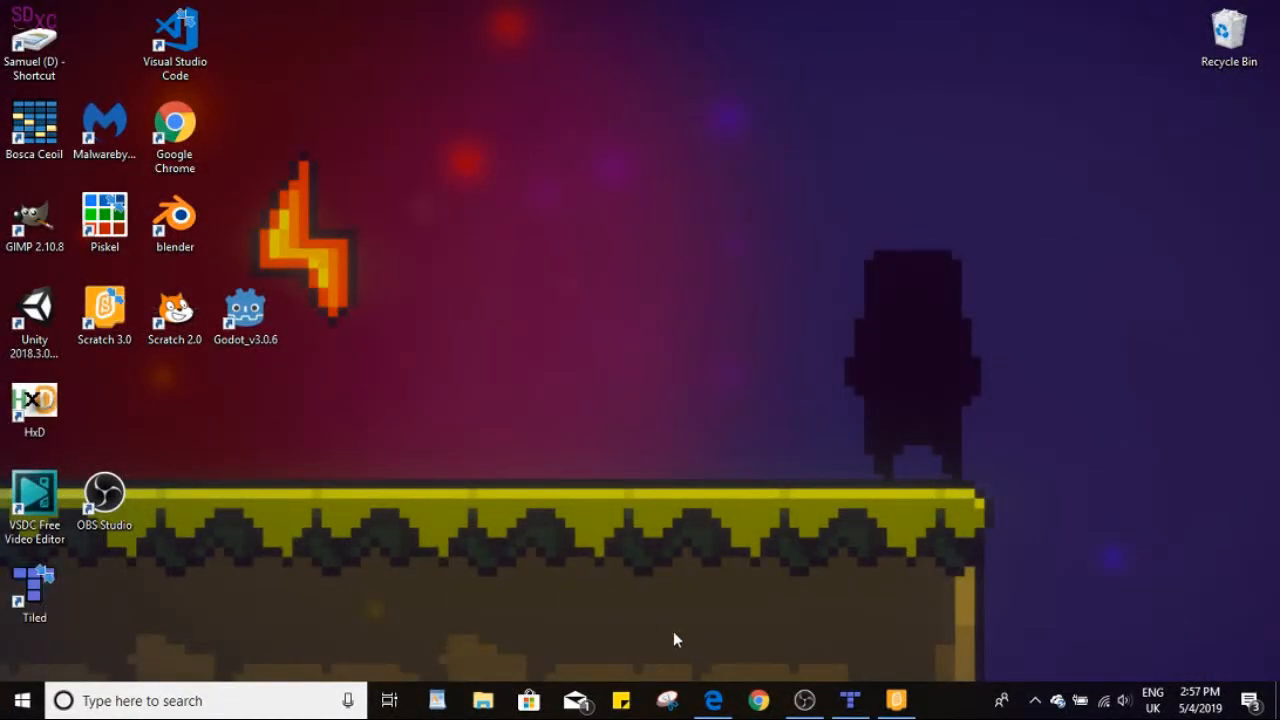
left_click(850, 700)
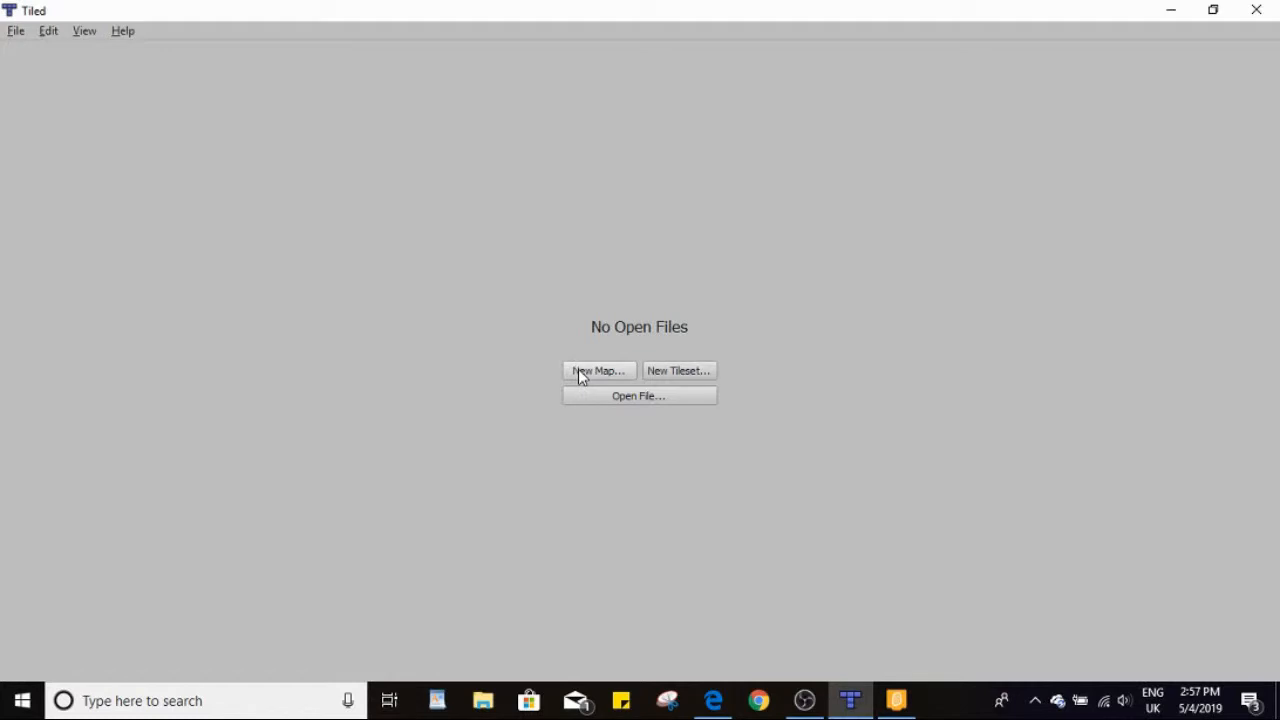
Start a new tileset named Grass with the type Based on Tileset Image
left_click(673, 377)
left_click(754, 470)
left_click(681, 370)
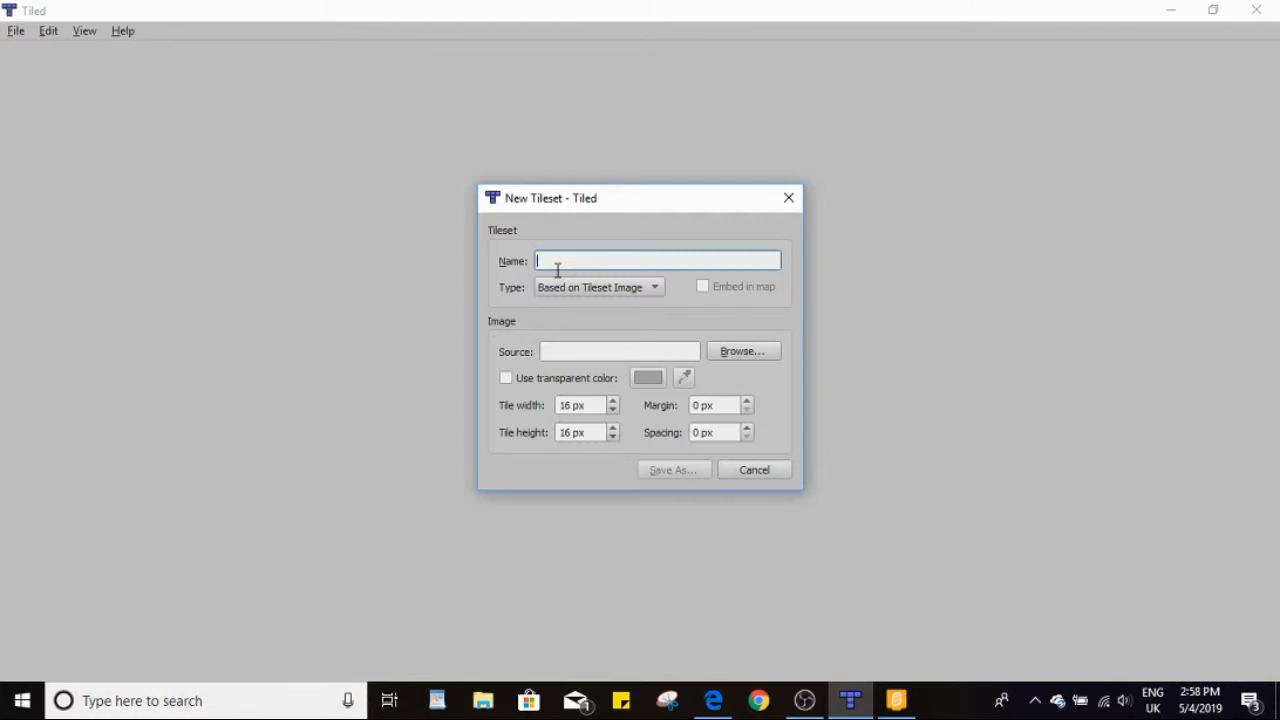
type("Grass")
left_click(567, 287)
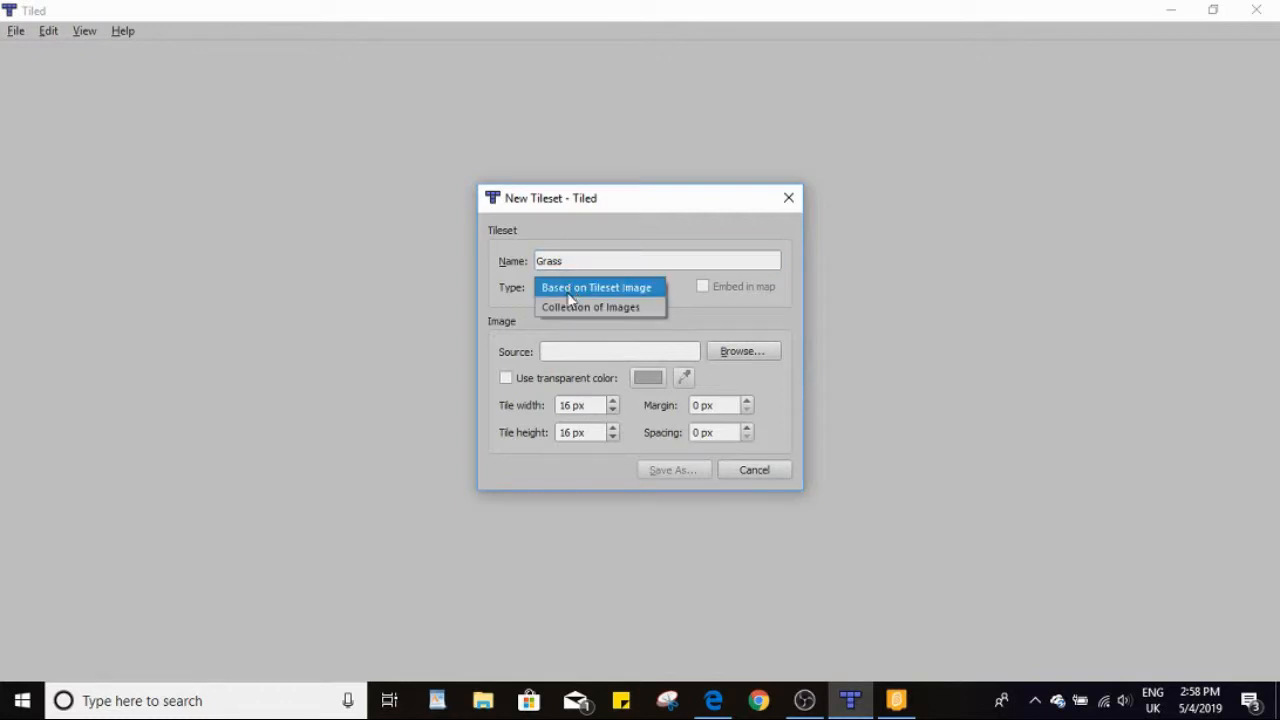
left_click(611, 288)
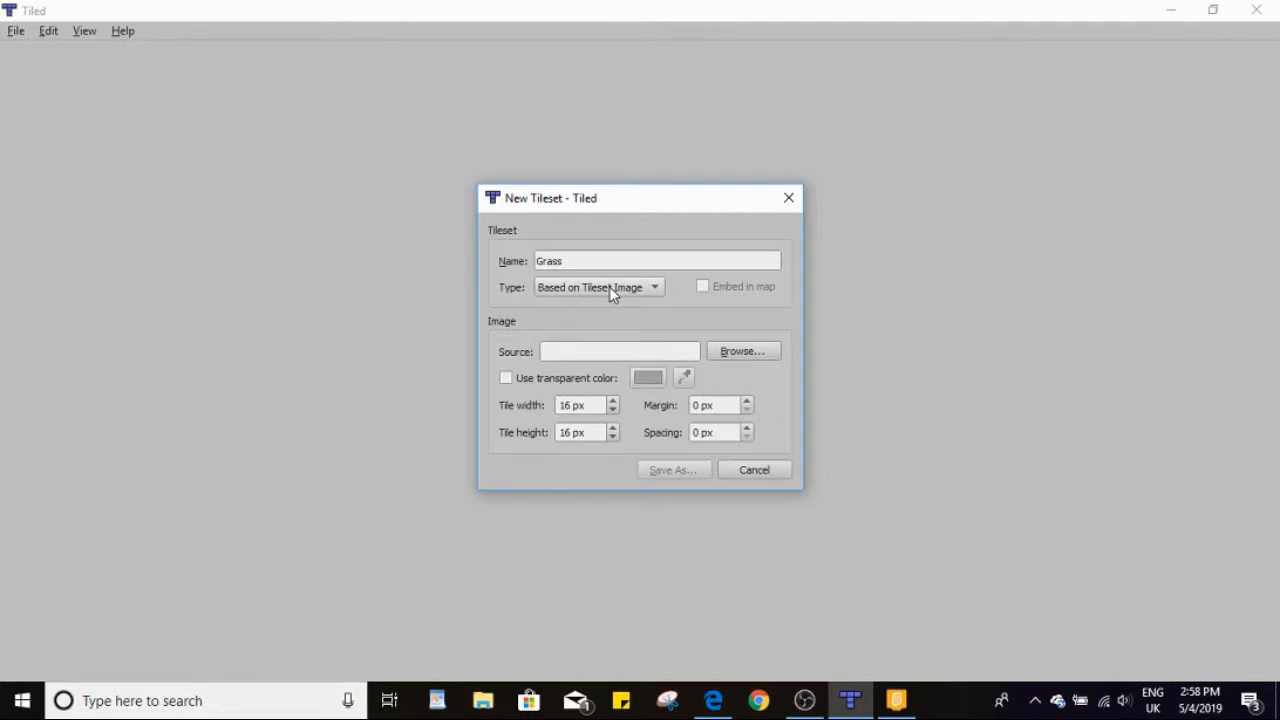
Try the Collection of Images tileset type and return to Based on Tileset Image
left_click(612, 291)
left_click(606, 306)
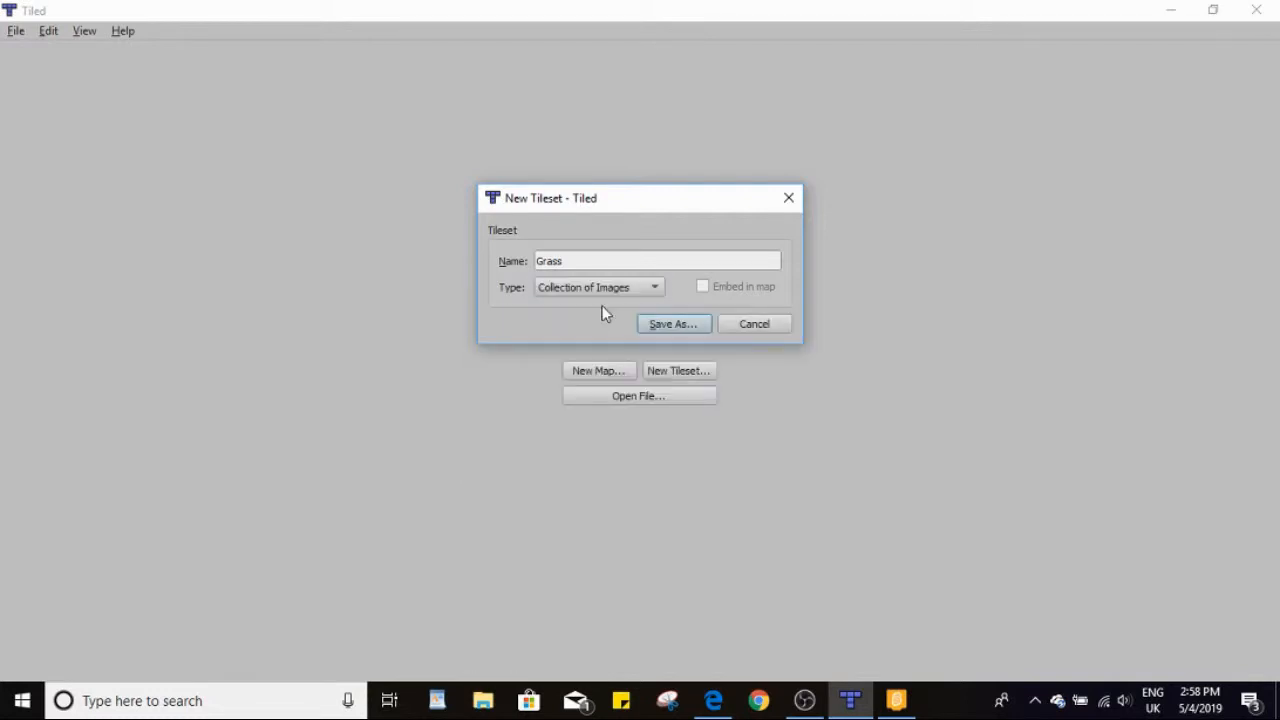
left_click(596, 288)
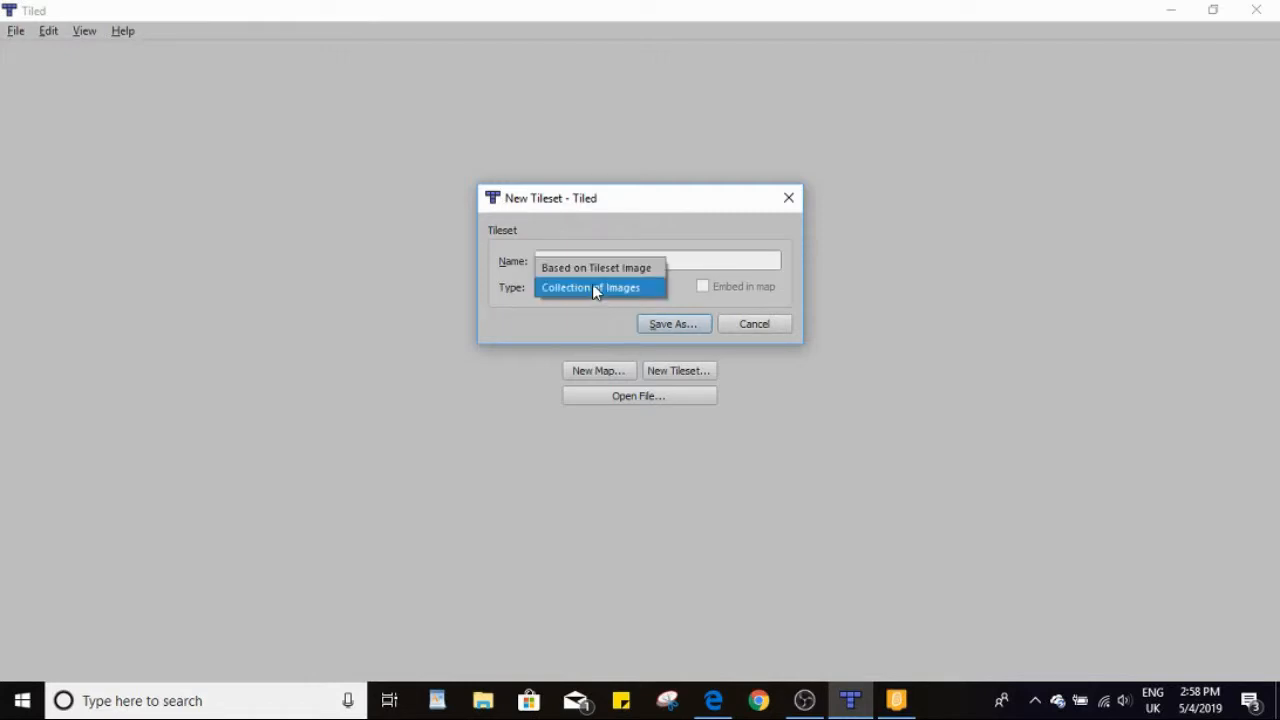
left_click(591, 268)
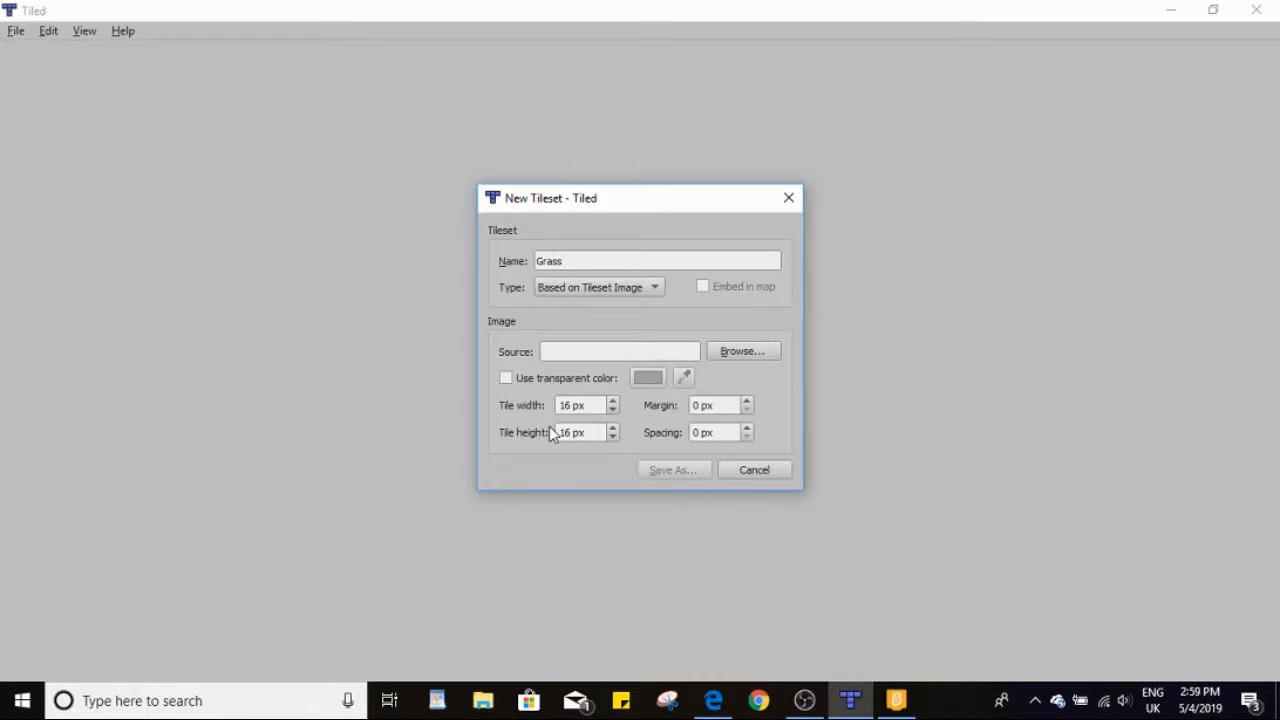
Try the transparent color option for the tileset image and view its color picker
left_click(506, 378)
left_click(652, 379)
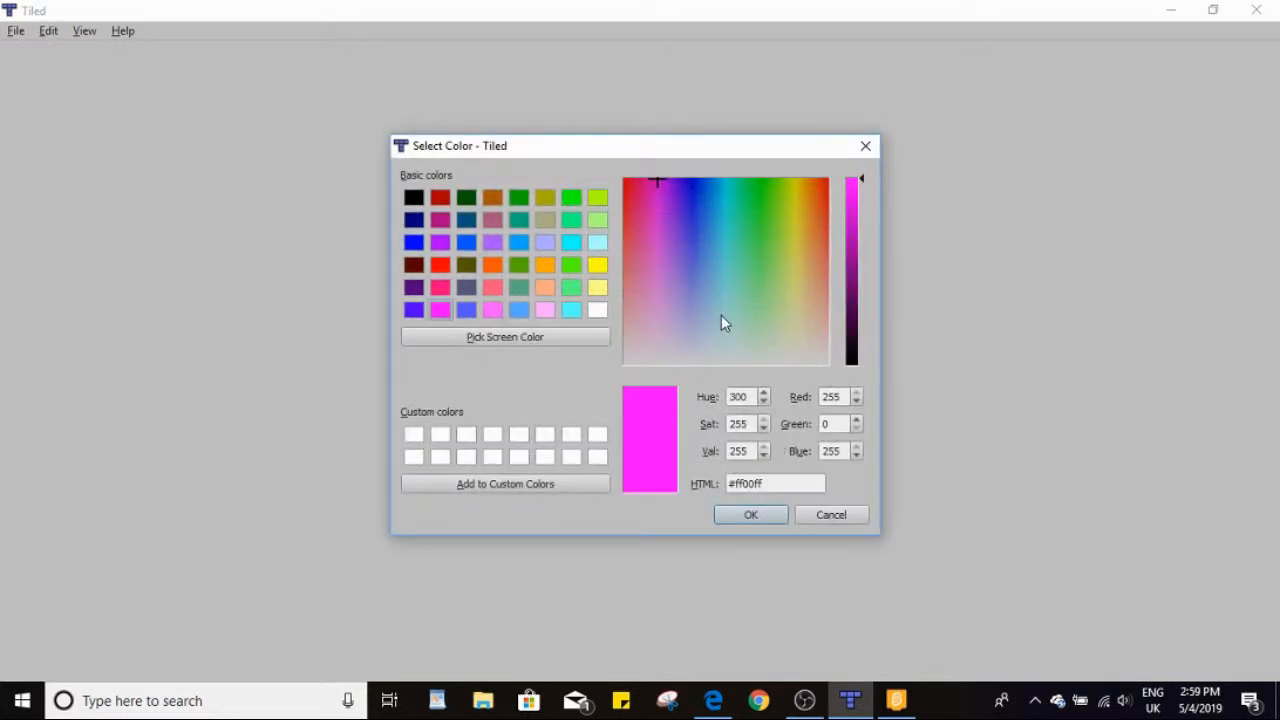
left_click(809, 520)
left_click(506, 379)
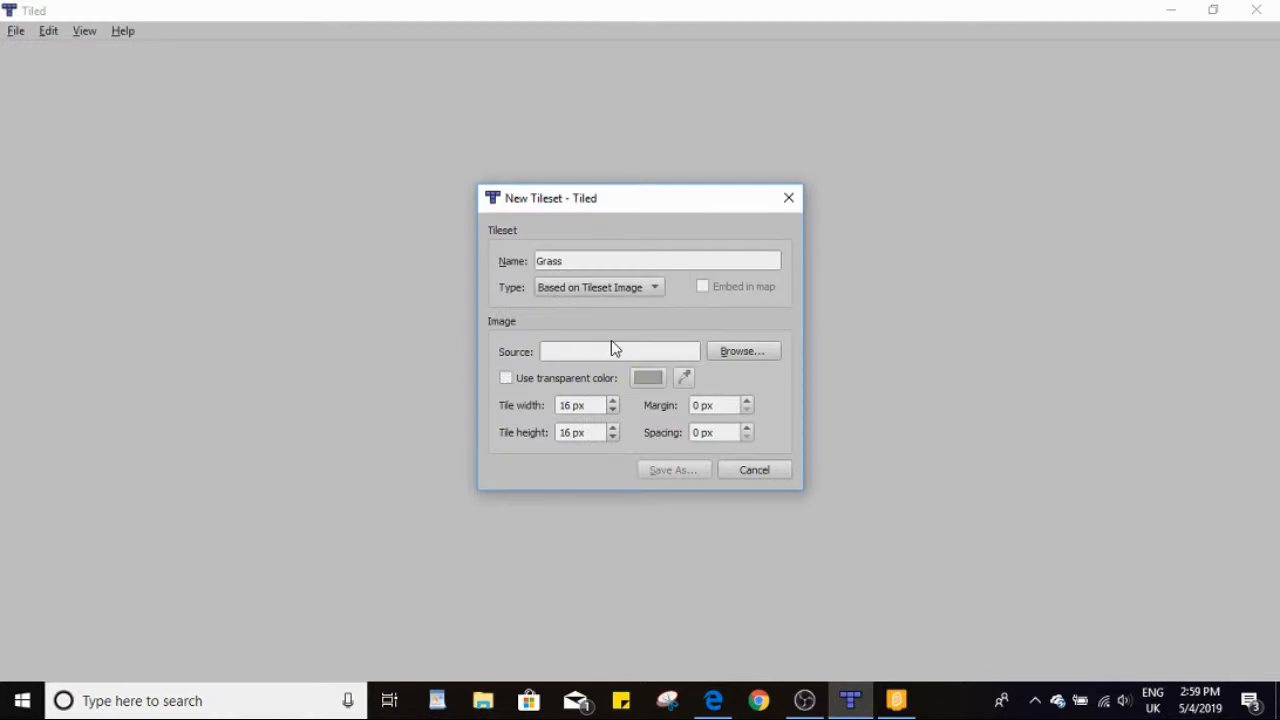
left_click(506, 379)
left_click(658, 378)
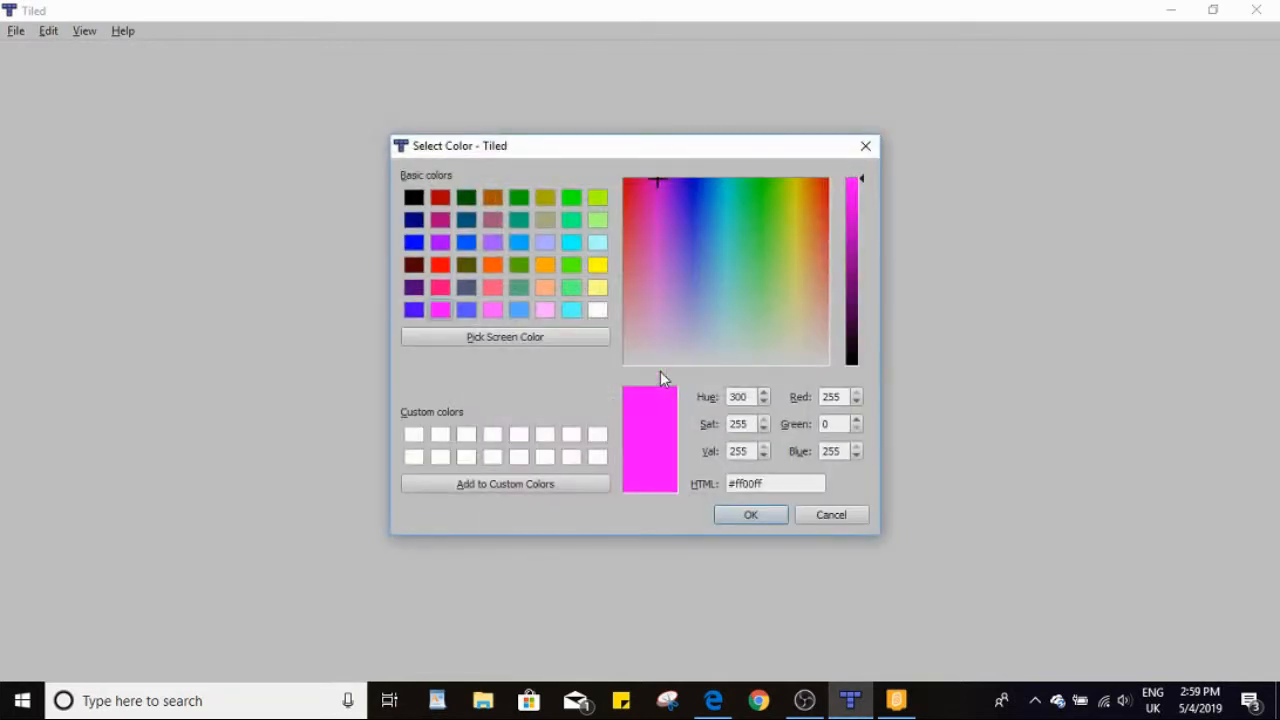
left_click(836, 521)
left_click(509, 384)
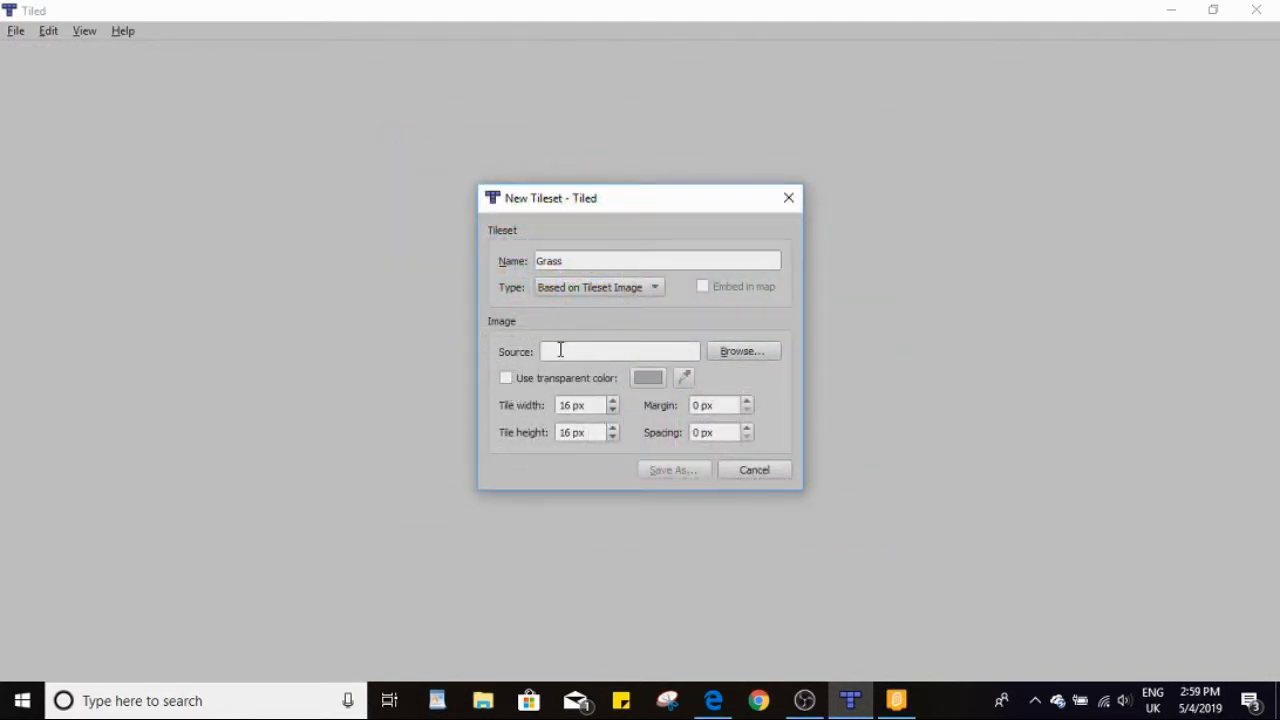
Choose tileset.PNG from the D: drive as the tileset's source image
left_click(730, 355)
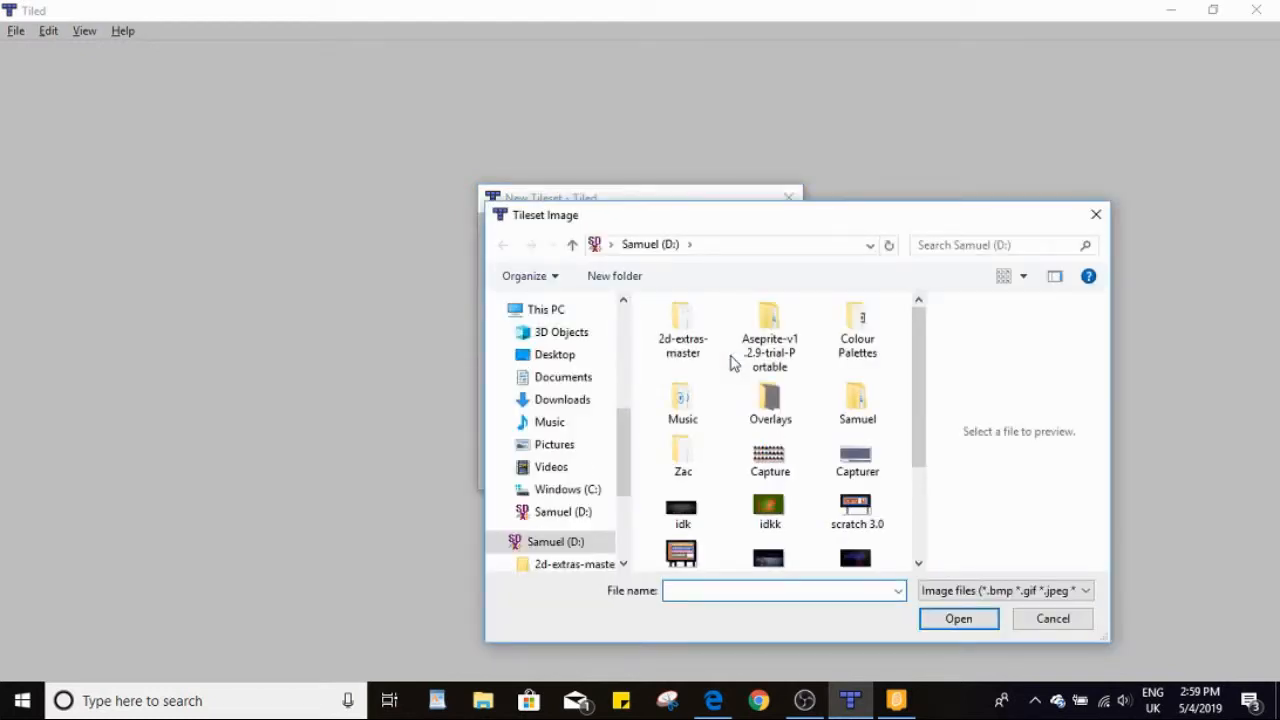
left_click_drag(917, 368, 920, 440)
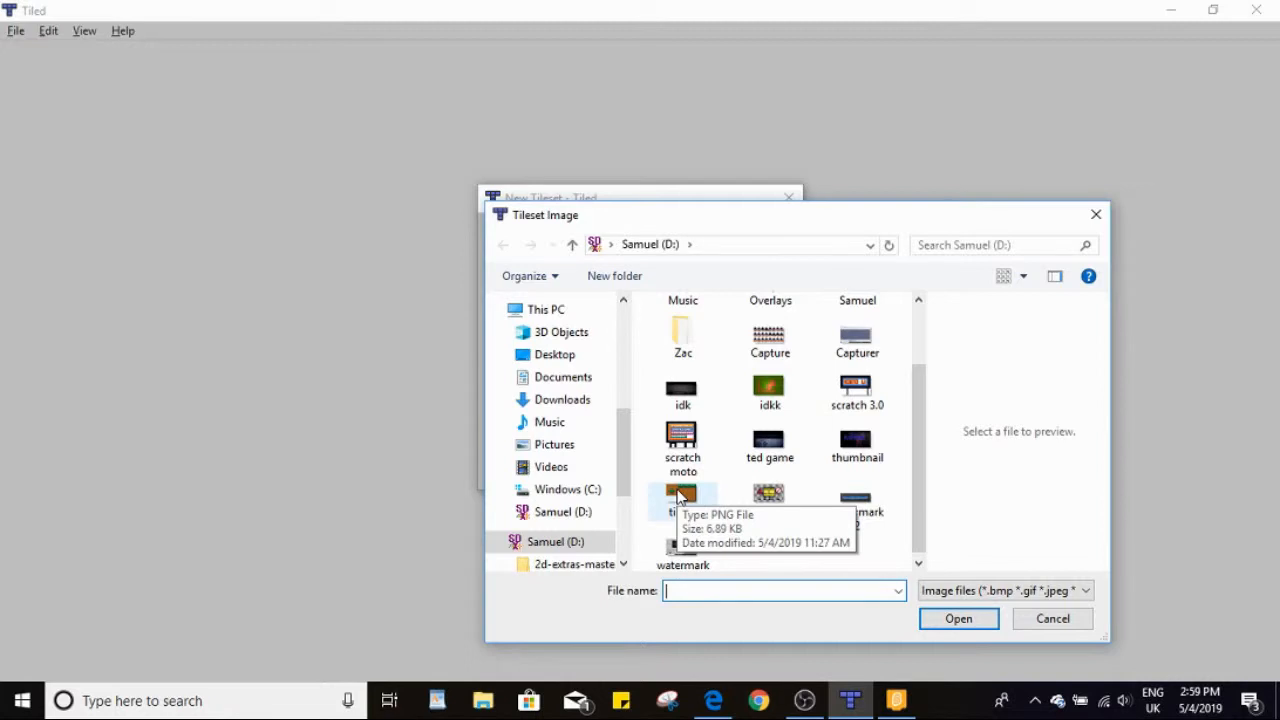
double_click(679, 497)
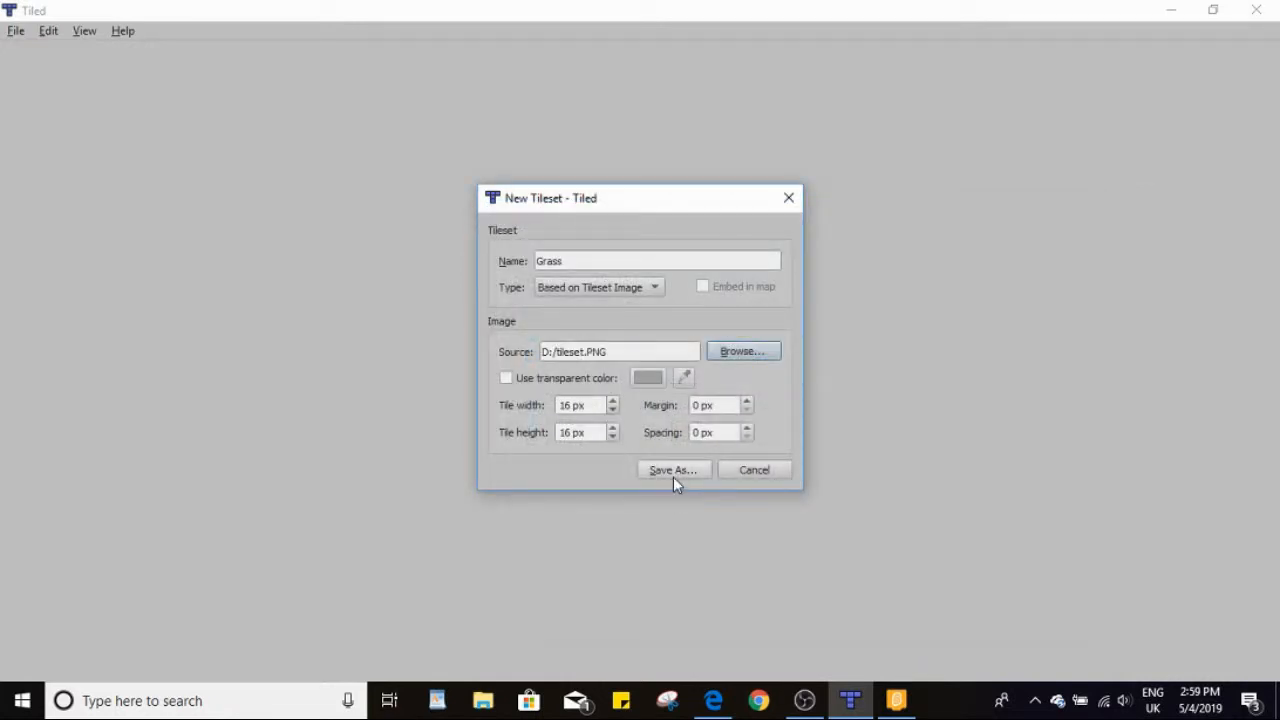
Begin saving the tileset and create a folder named Tutorial in the personal folder on the D: drive
left_click(673, 470)
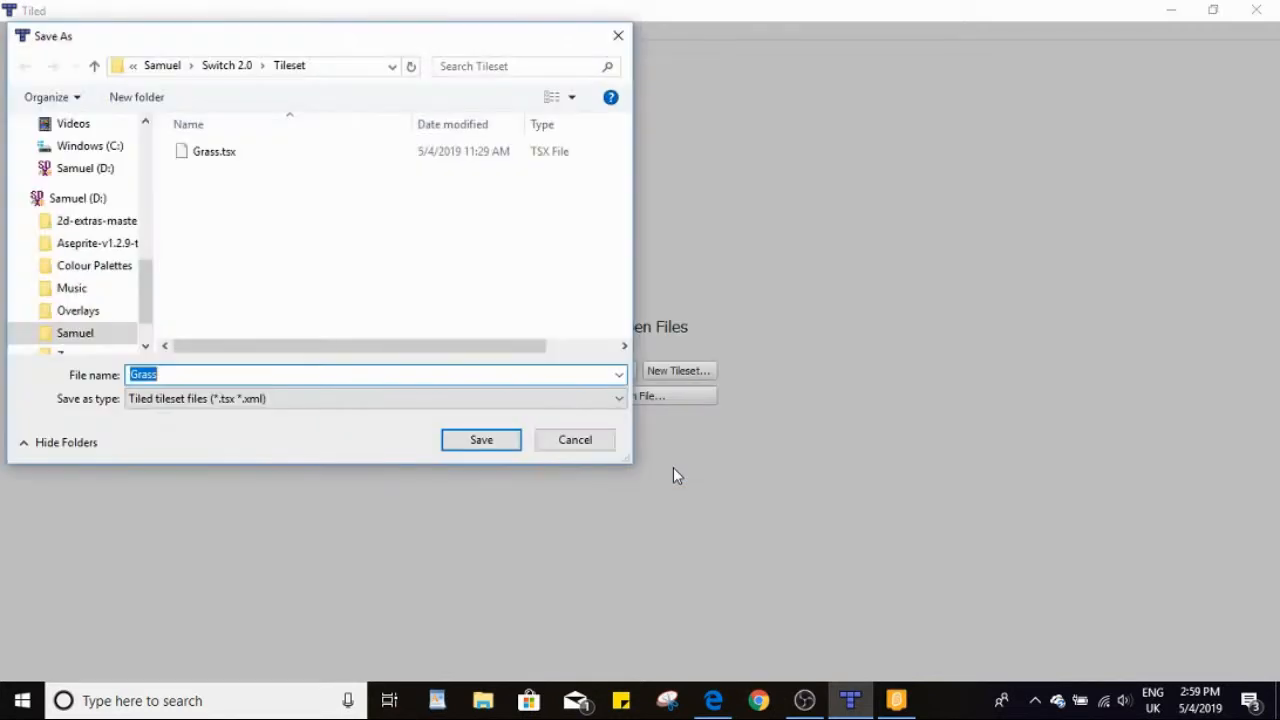
left_click(160, 68)
left_click(121, 103)
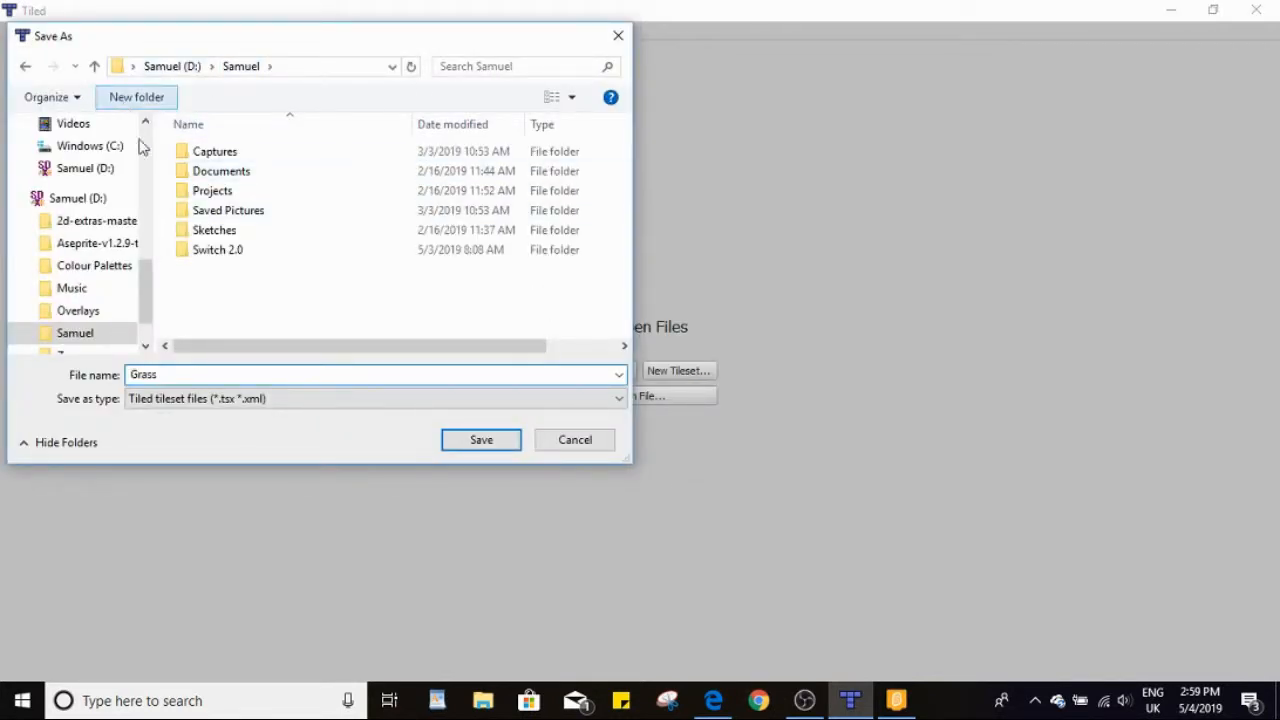
type("Tut")
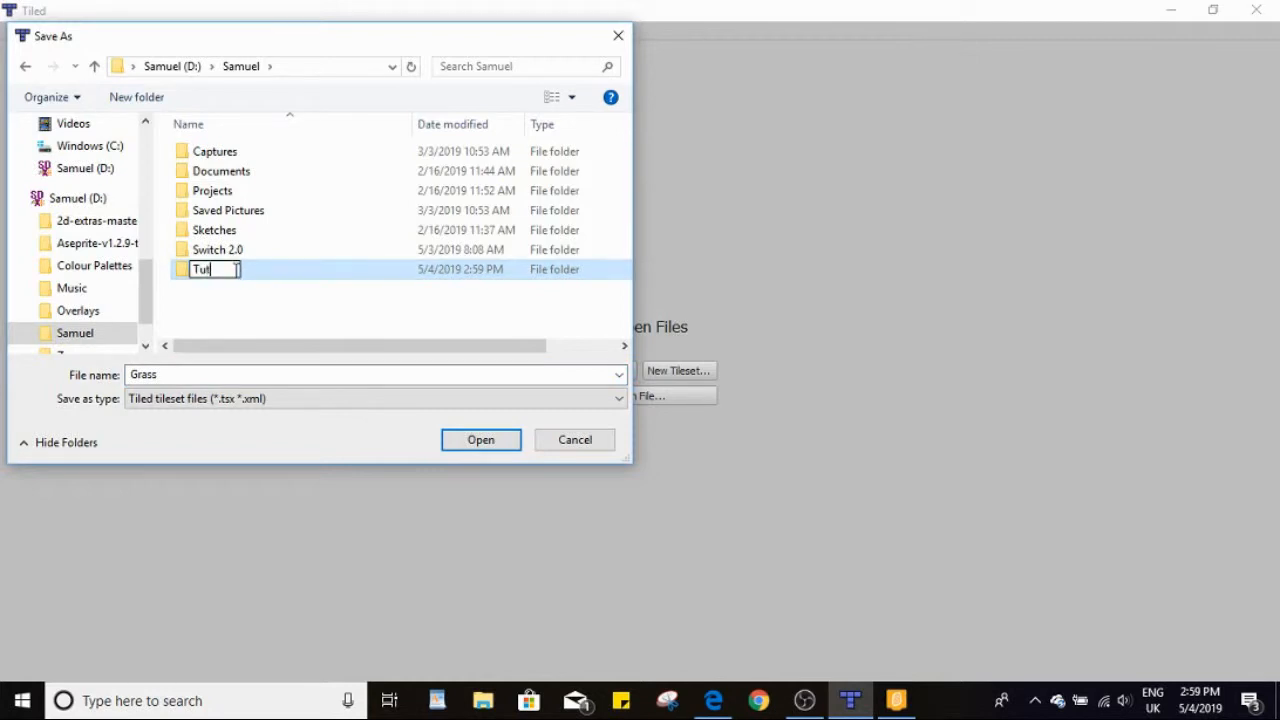
type("orial")
left_click(232, 303)
Save the tileset as Grass in the Tutorial folder, using the Tiled tileset file type
double_click(272, 278)
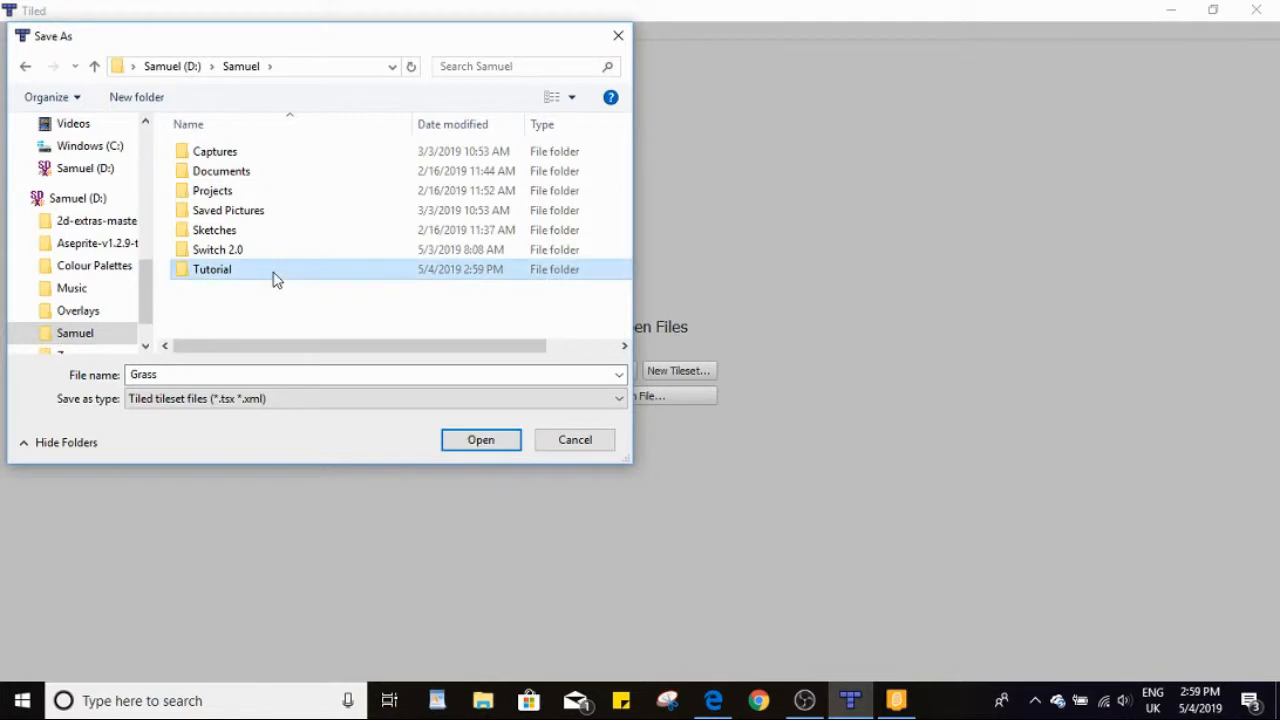
double_click(186, 373)
left_click(174, 372)
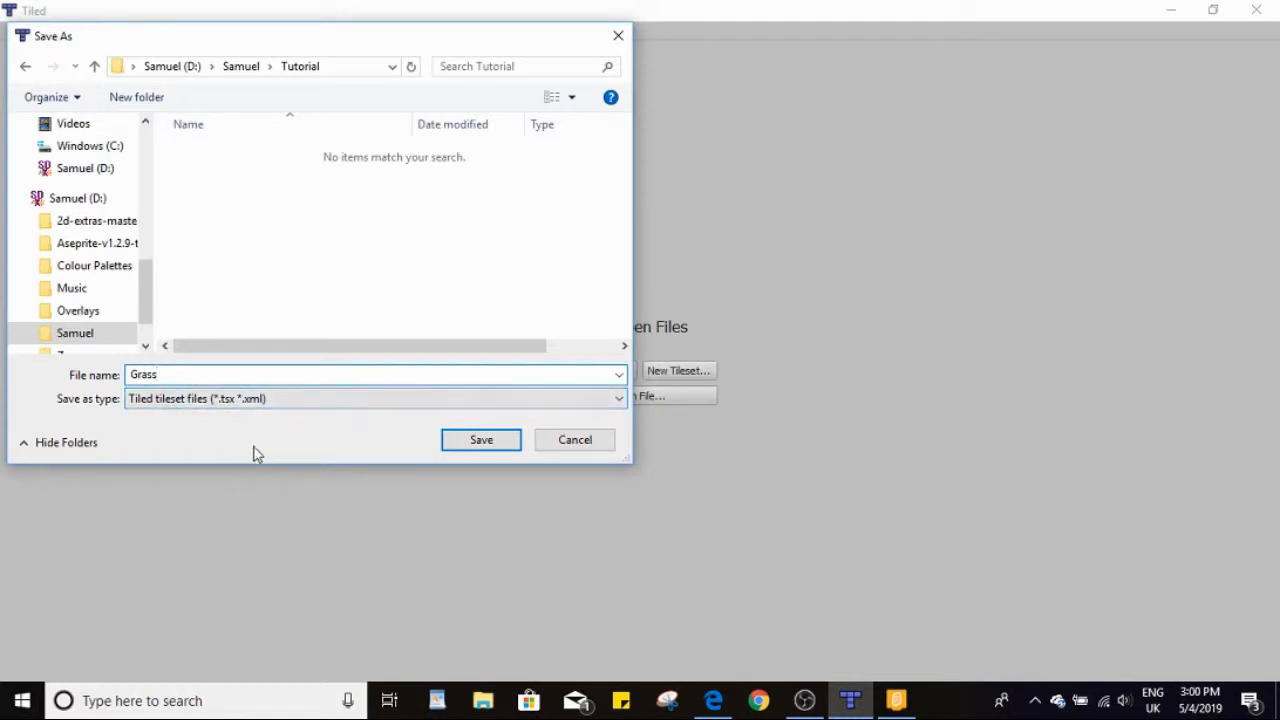
left_click(478, 440)
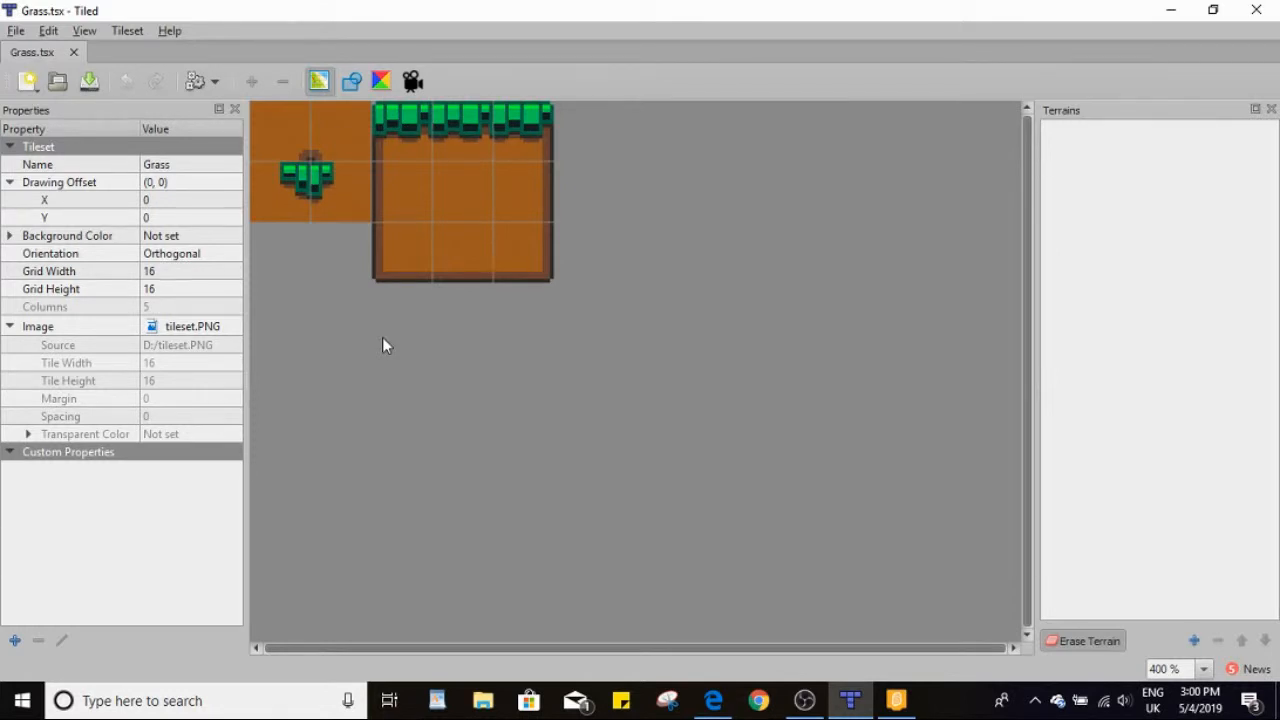
Begin a new map and choose the Orthogonal orientation
left_click(15, 31)
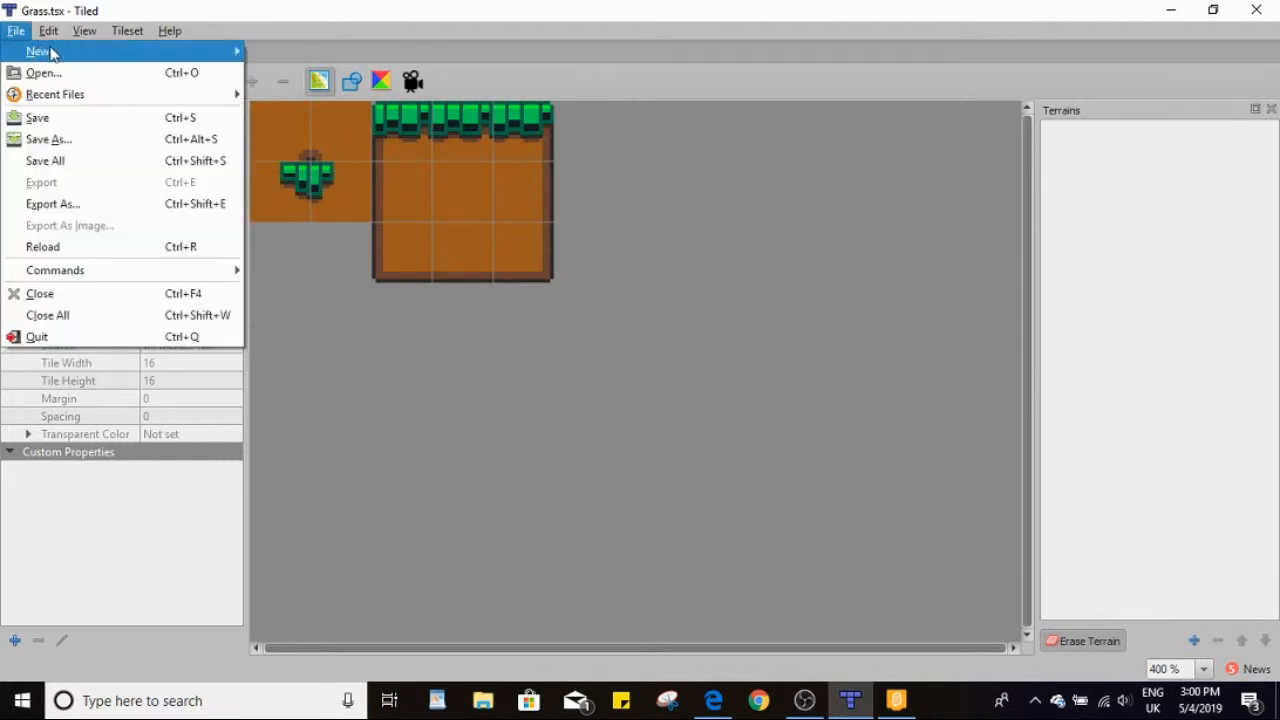
mouse_move(167, 51)
left_click(299, 52)
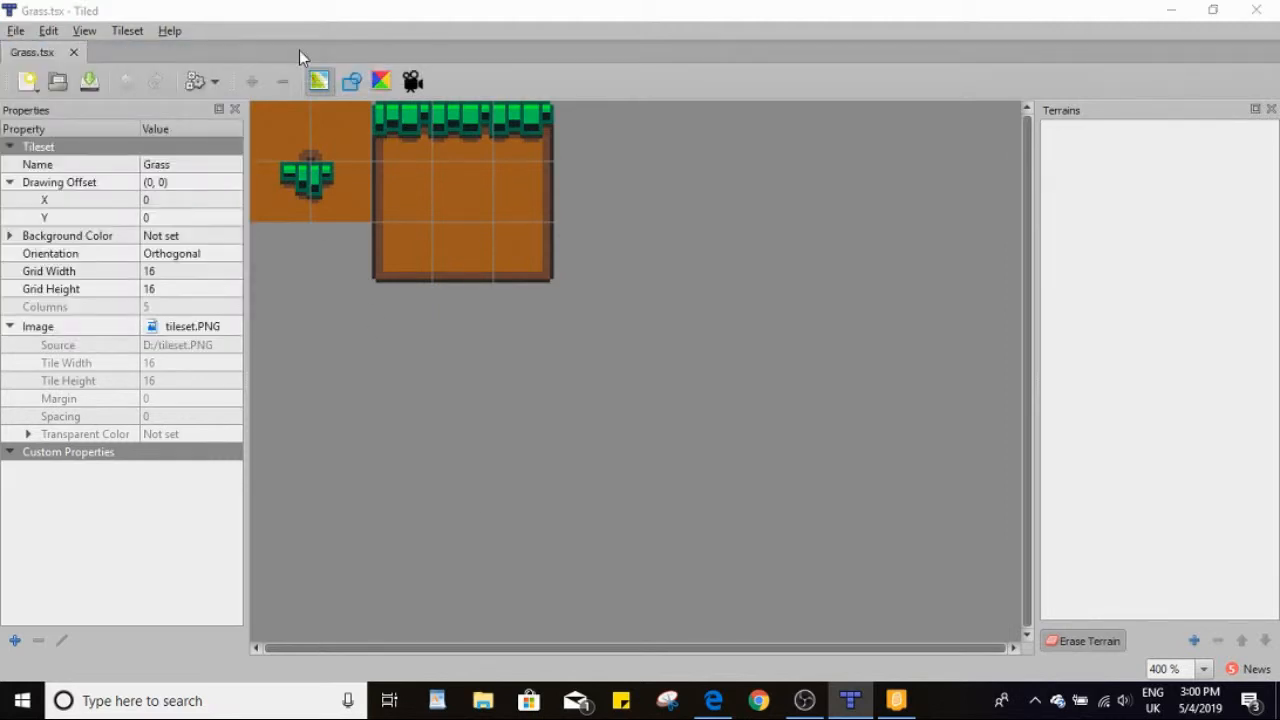
left_click(598, 250)
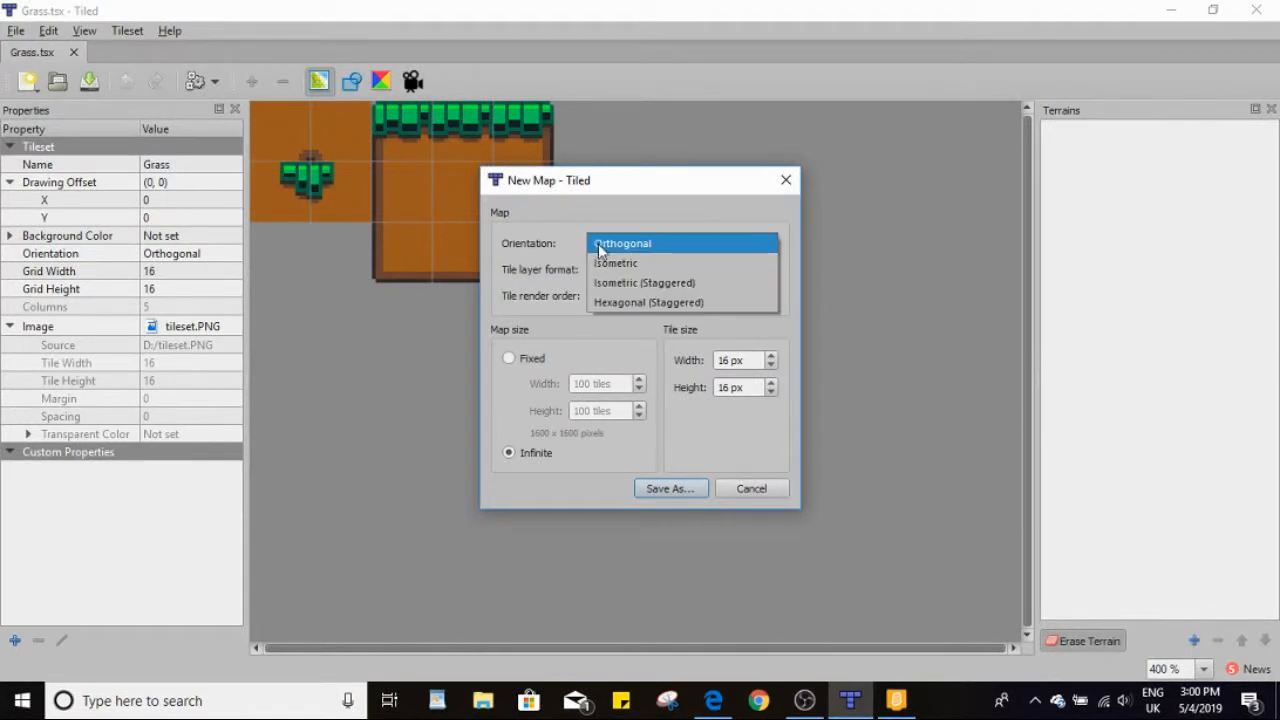
left_click(640, 247)
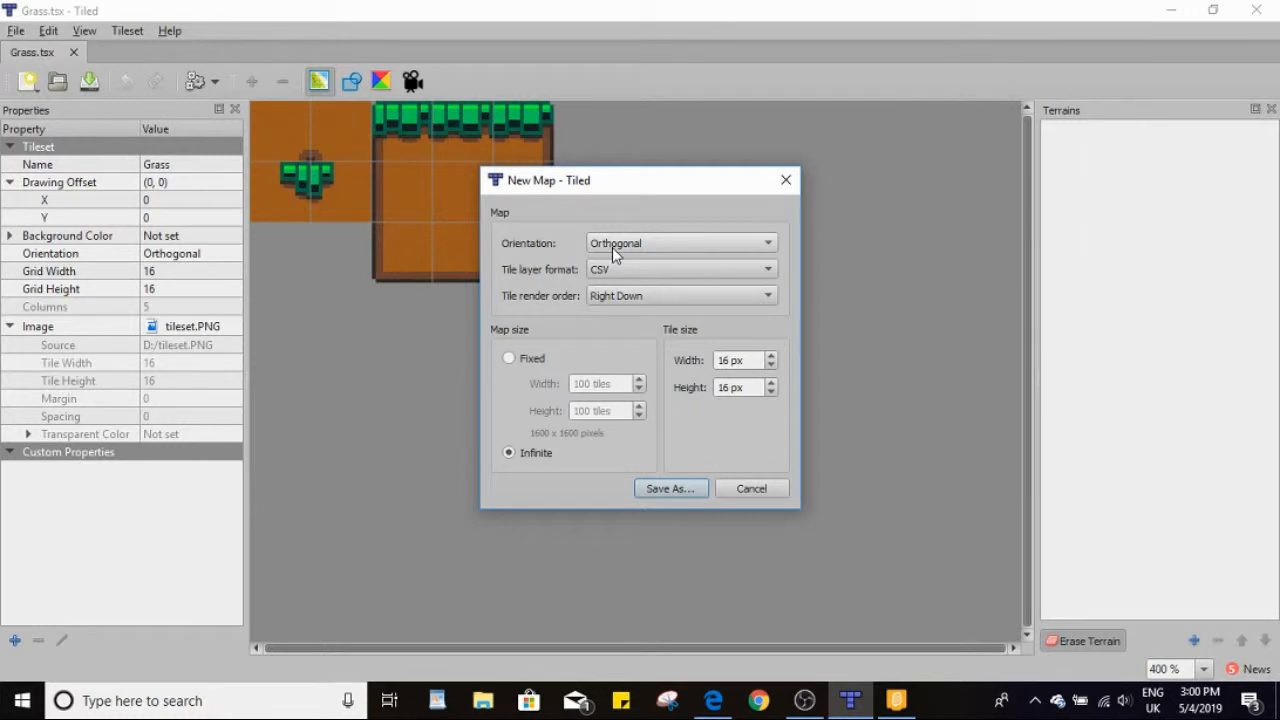
left_click(612, 247)
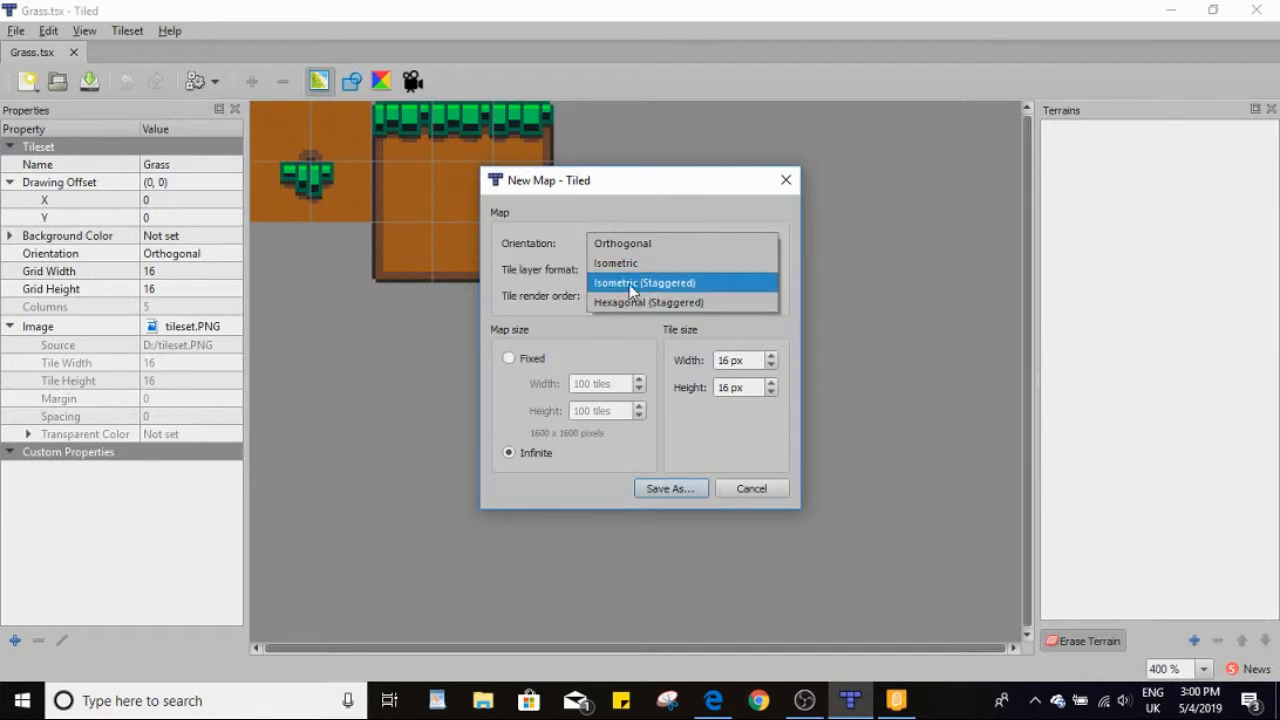
left_click(602, 243)
Choose the CSV tile layer format and an infinite map size for the new map
left_click(603, 271)
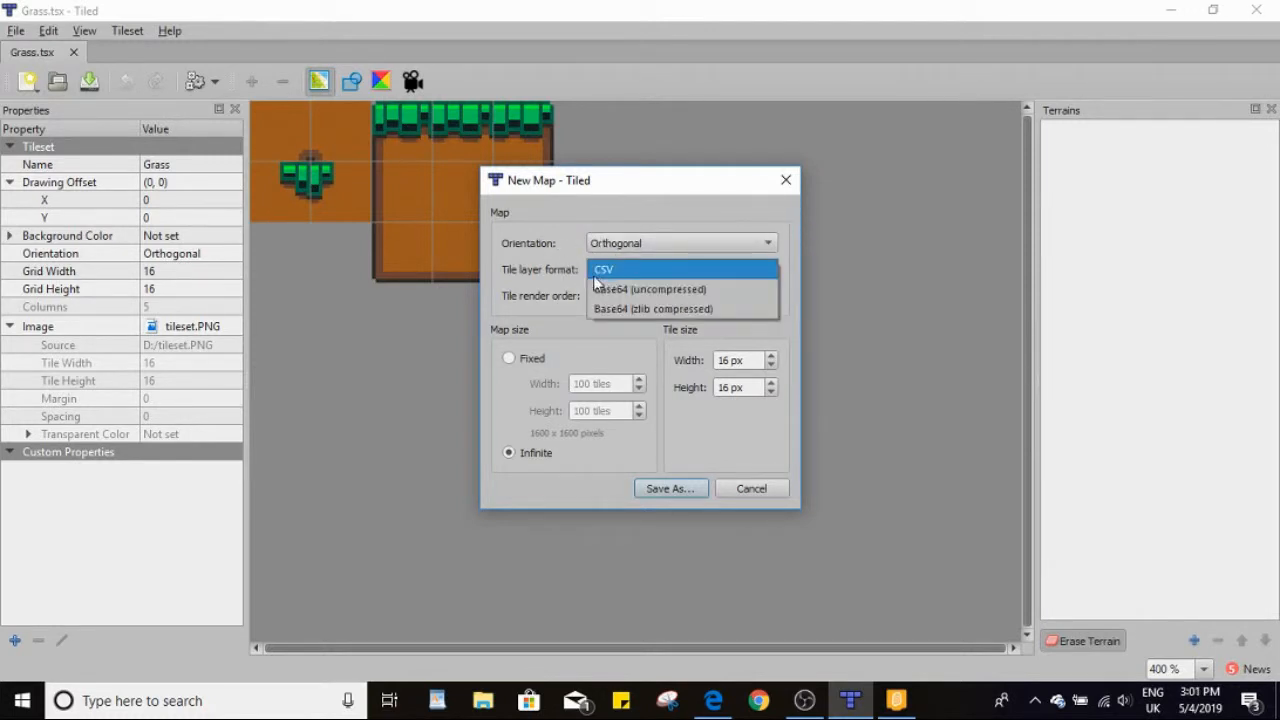
left_click(623, 275)
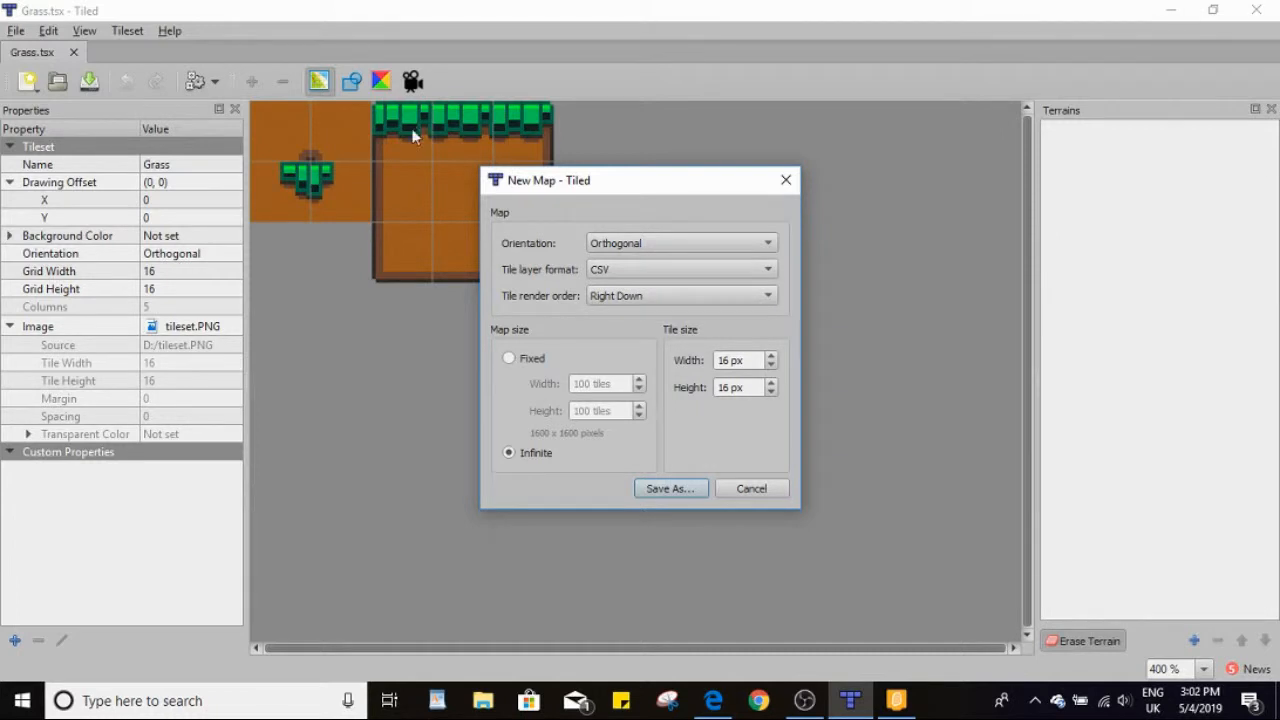
left_click(508, 359)
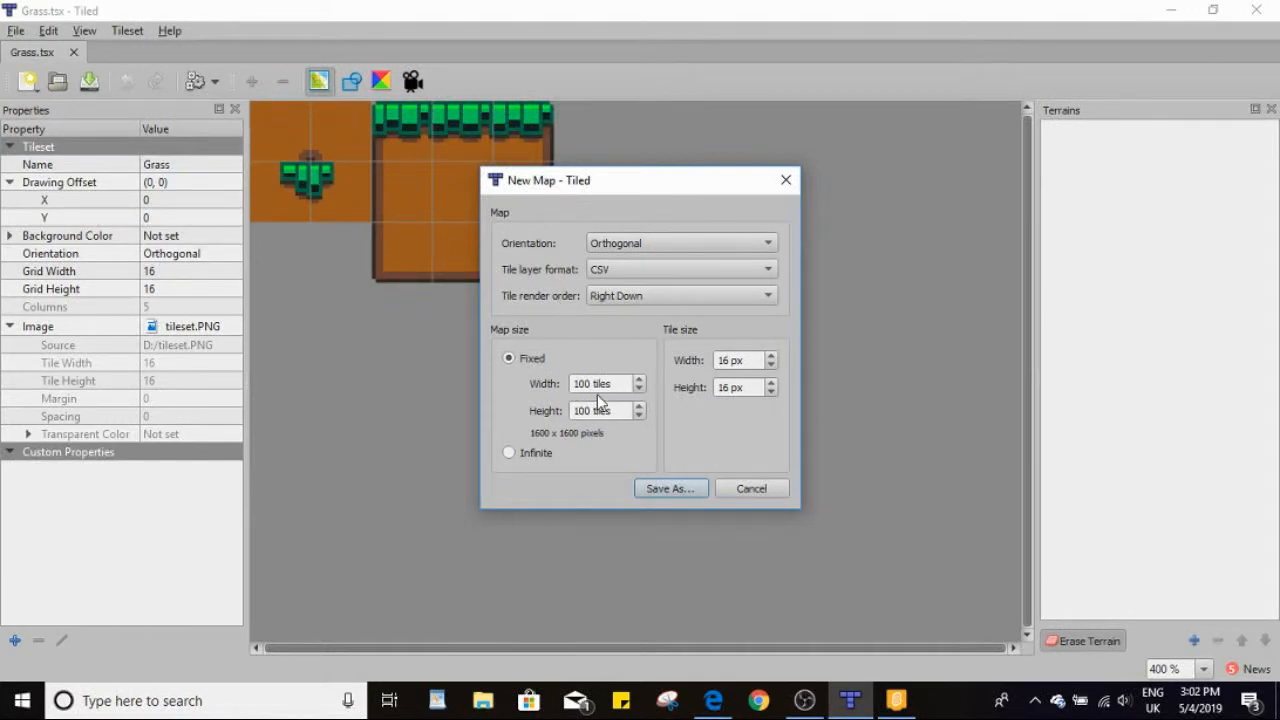
left_click(522, 452)
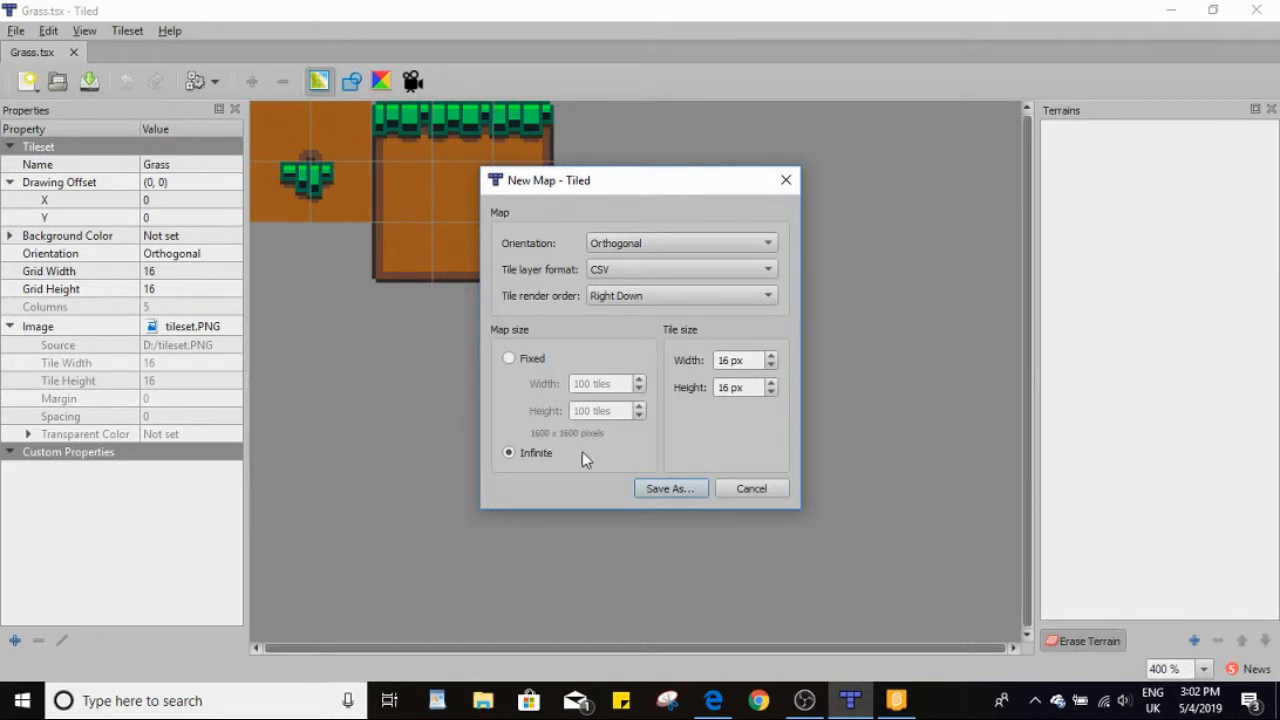
Save the new map as Tilemap in the Tutorial folder, using the Tiled map file type
left_click(653, 493)
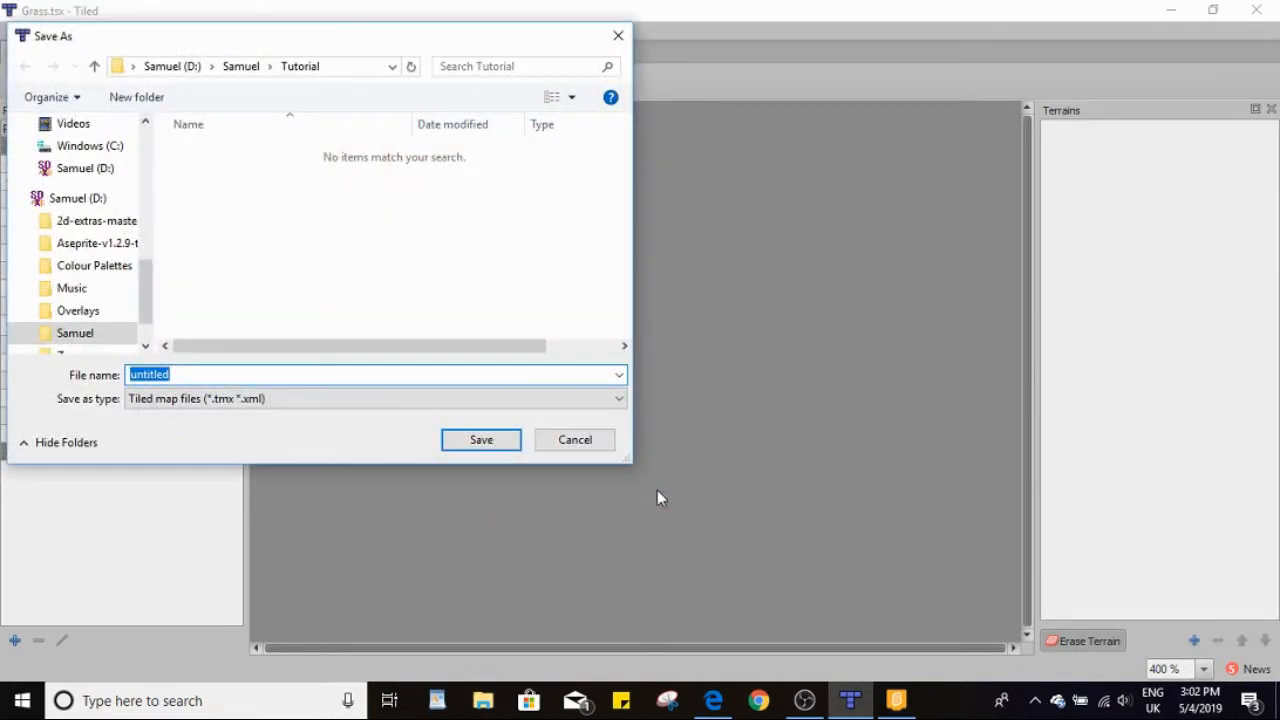
type("Tilemap")
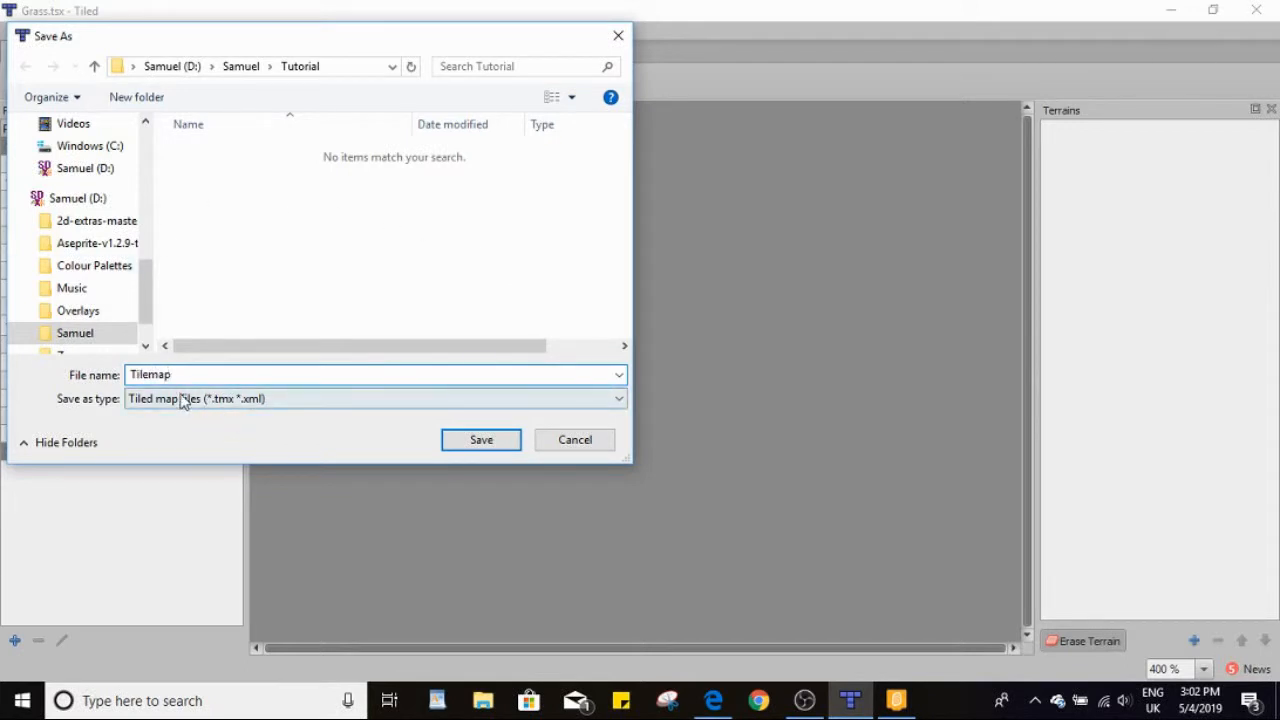
left_click(174, 401)
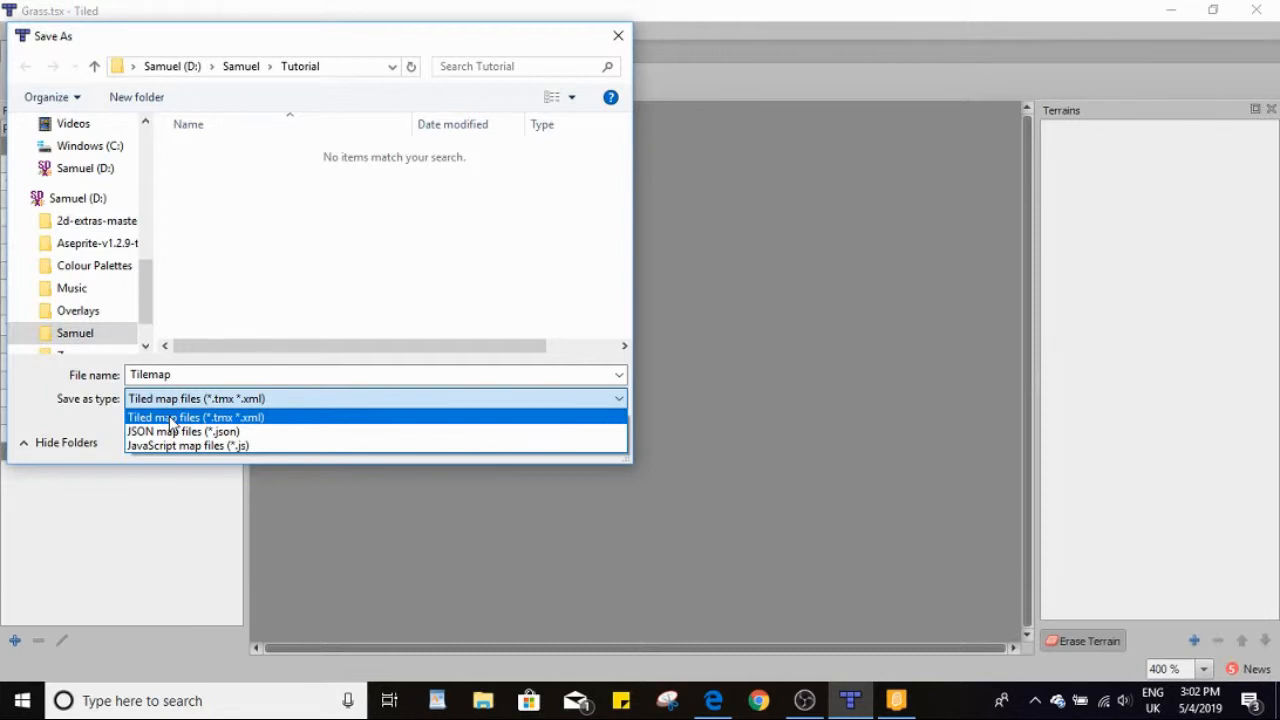
left_click(190, 420)
left_click(190, 402)
left_click(190, 419)
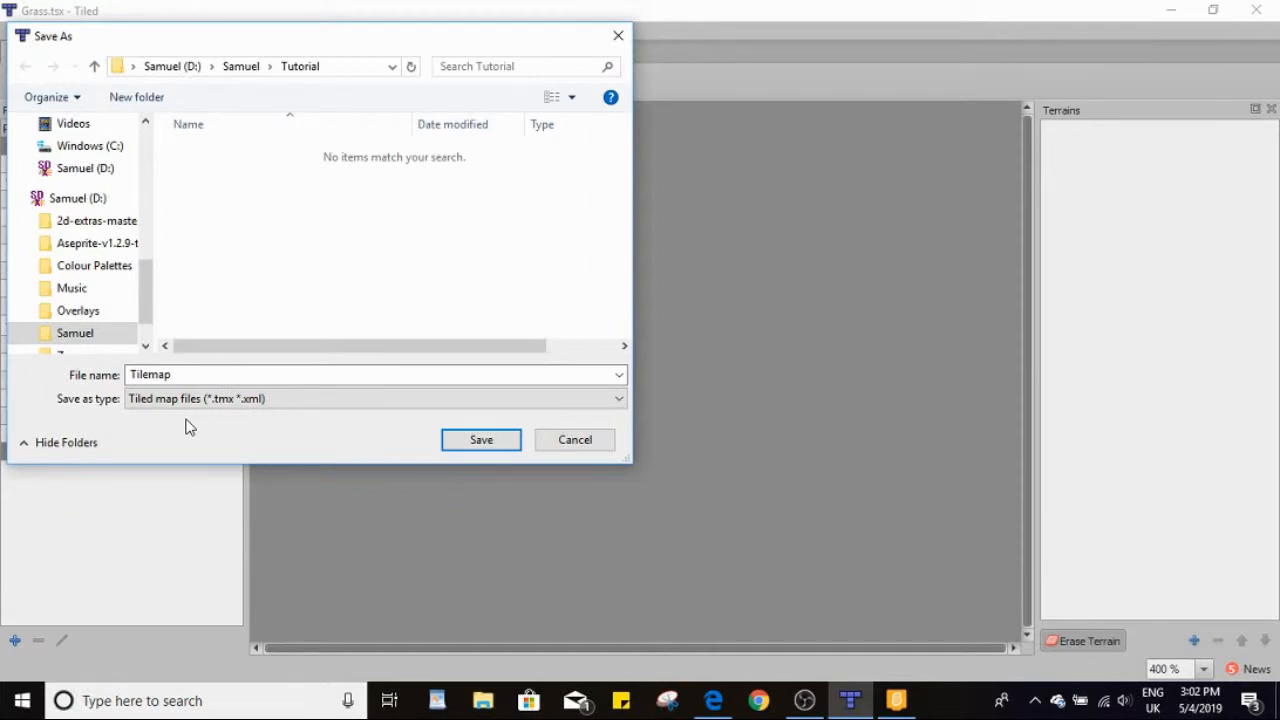
left_click(480, 440)
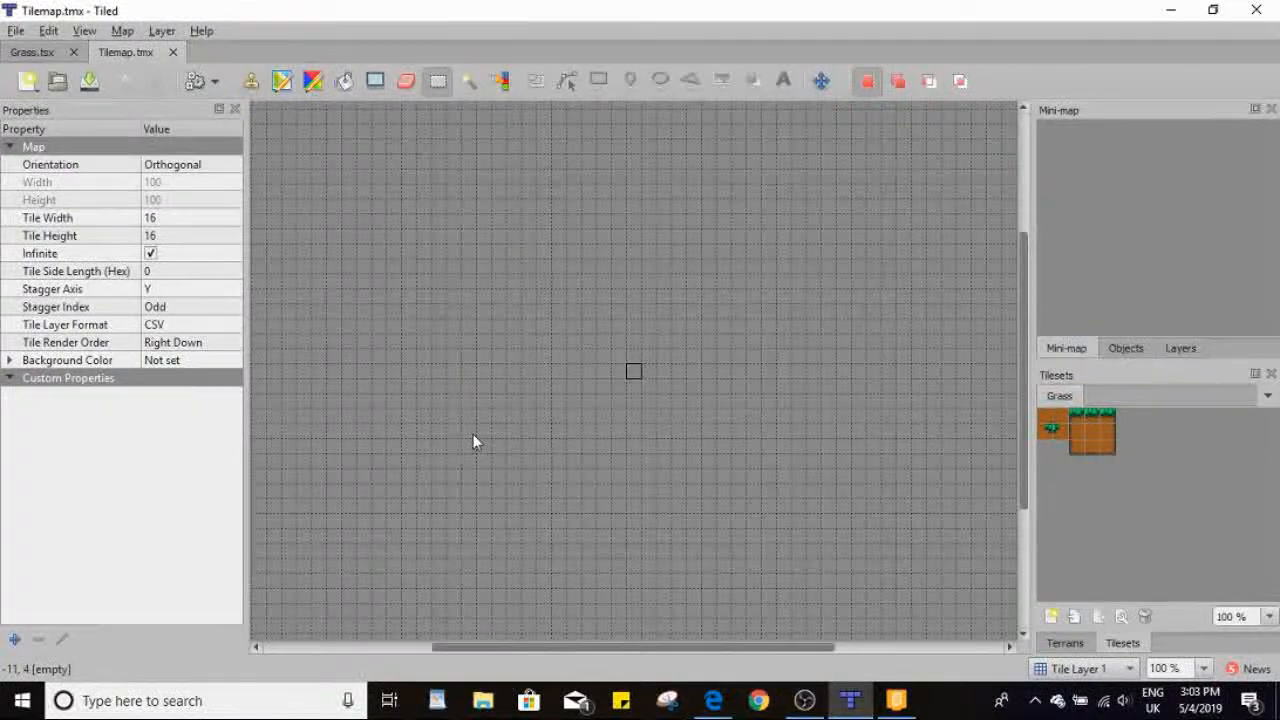
Examine the Grass tileset and the empty map grid at several zoom levels, ending at 200%
left_click(32, 52)
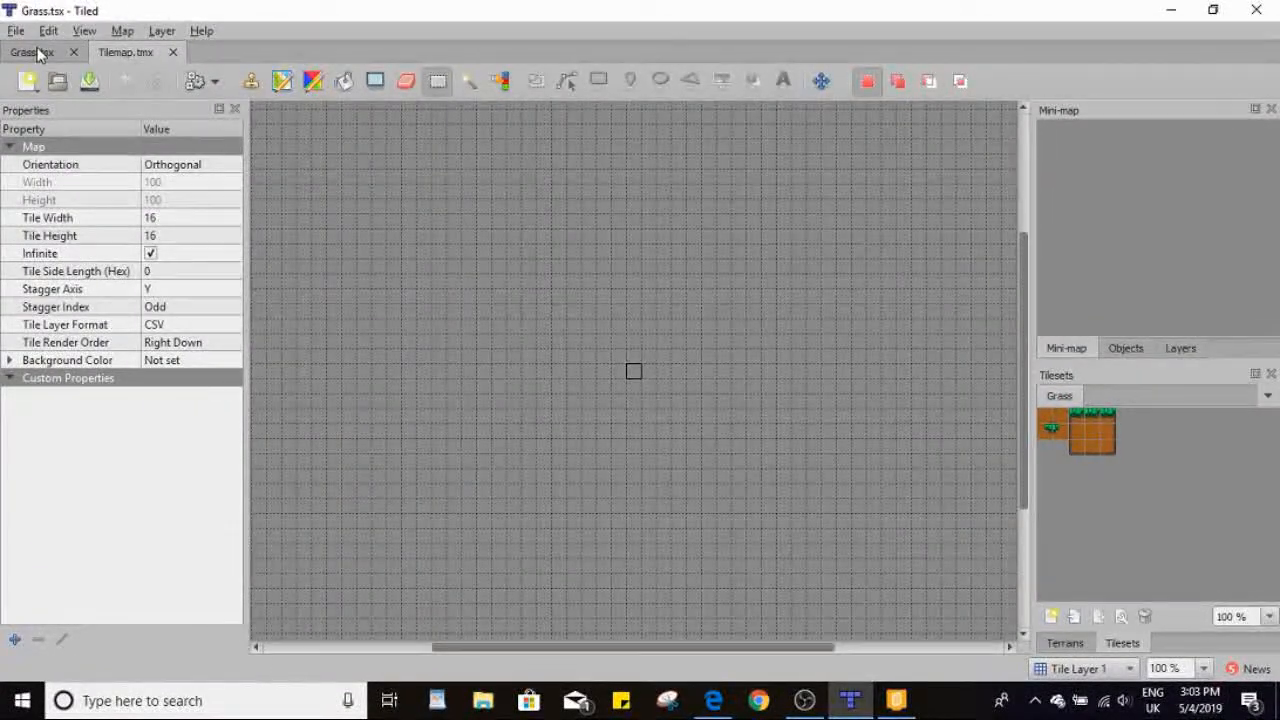
left_click(116, 52)
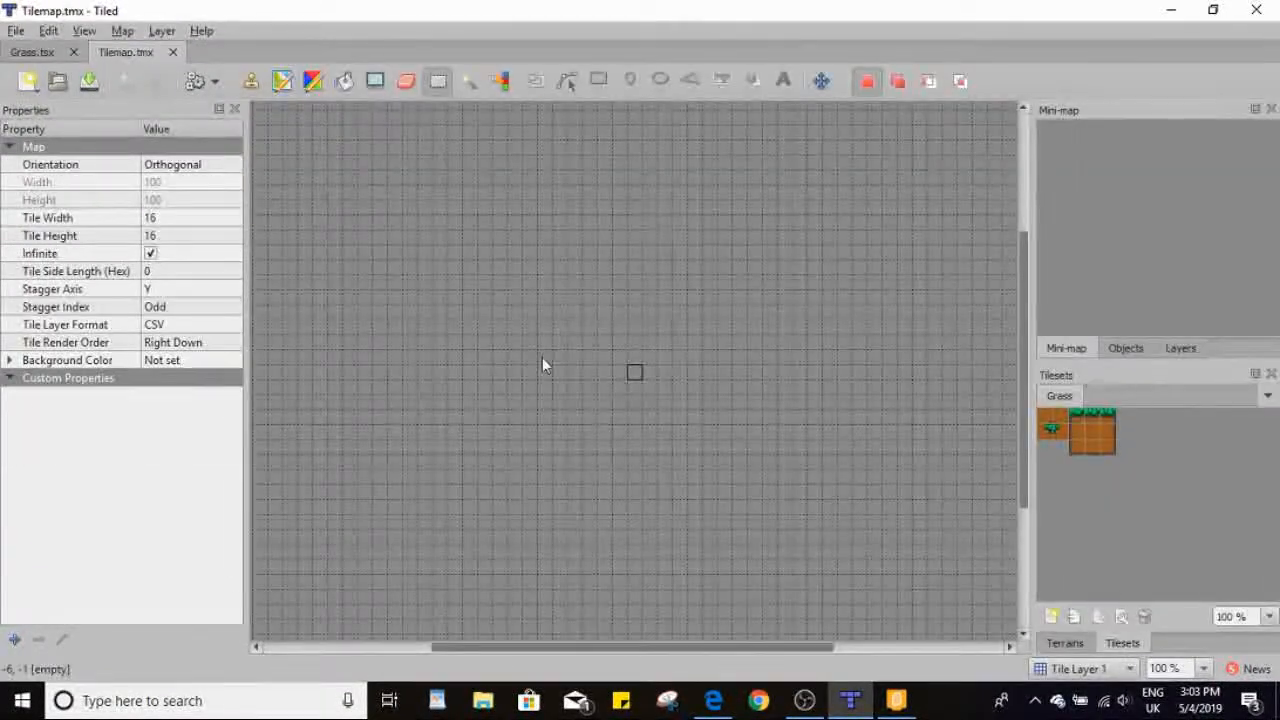
scroll(623, 372, "up", 8, "ctrl")
scroll(623, 372, "down", 7, "ctrl")
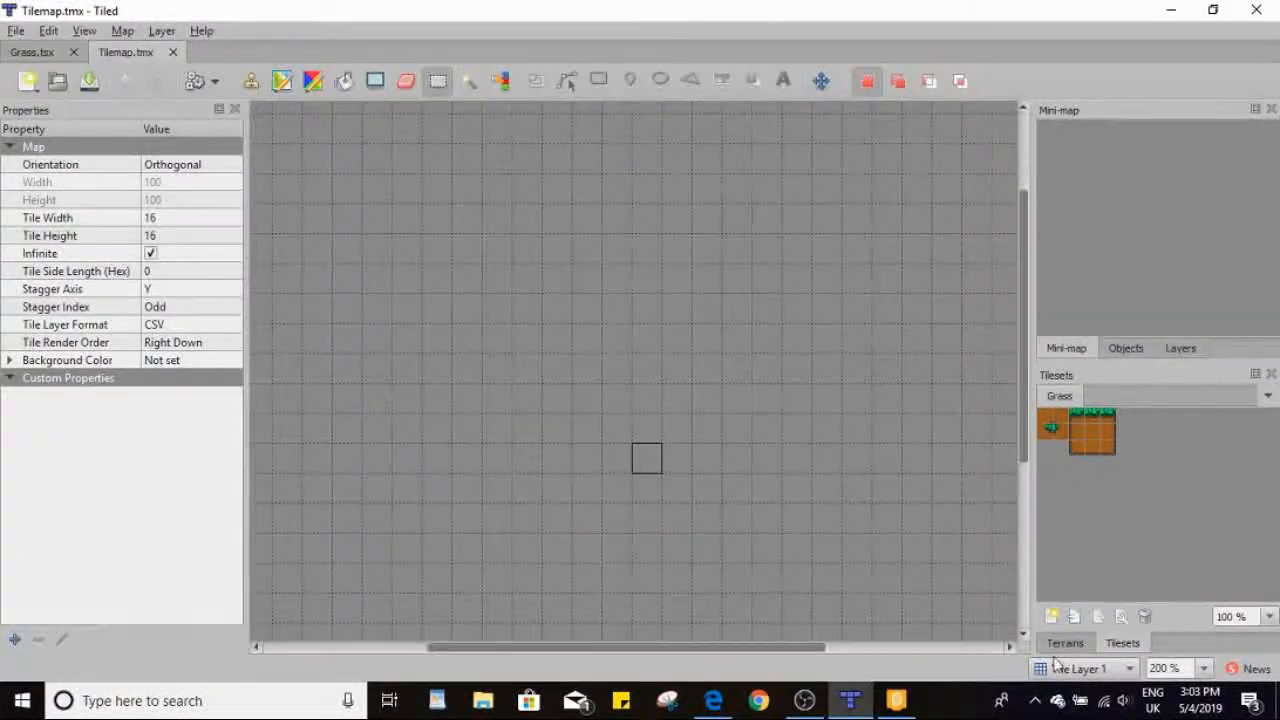
left_click(1204, 669)
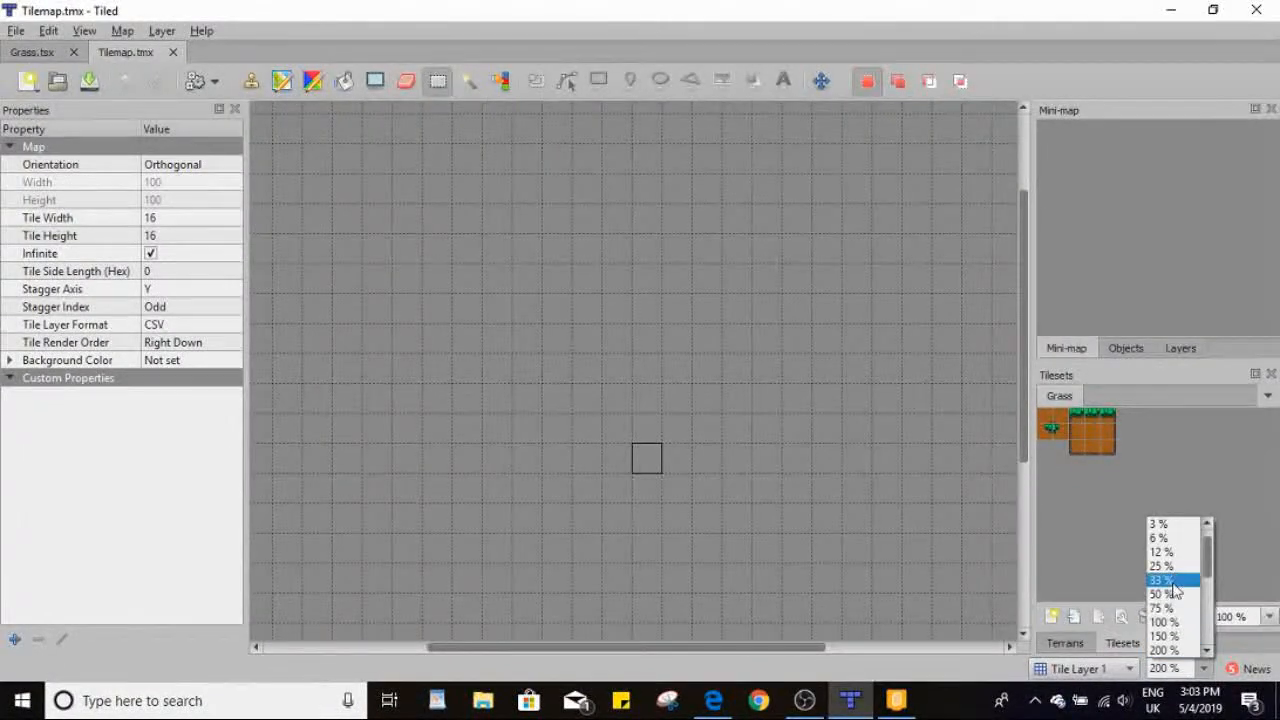
left_click(1163, 652)
left_click(1204, 668)
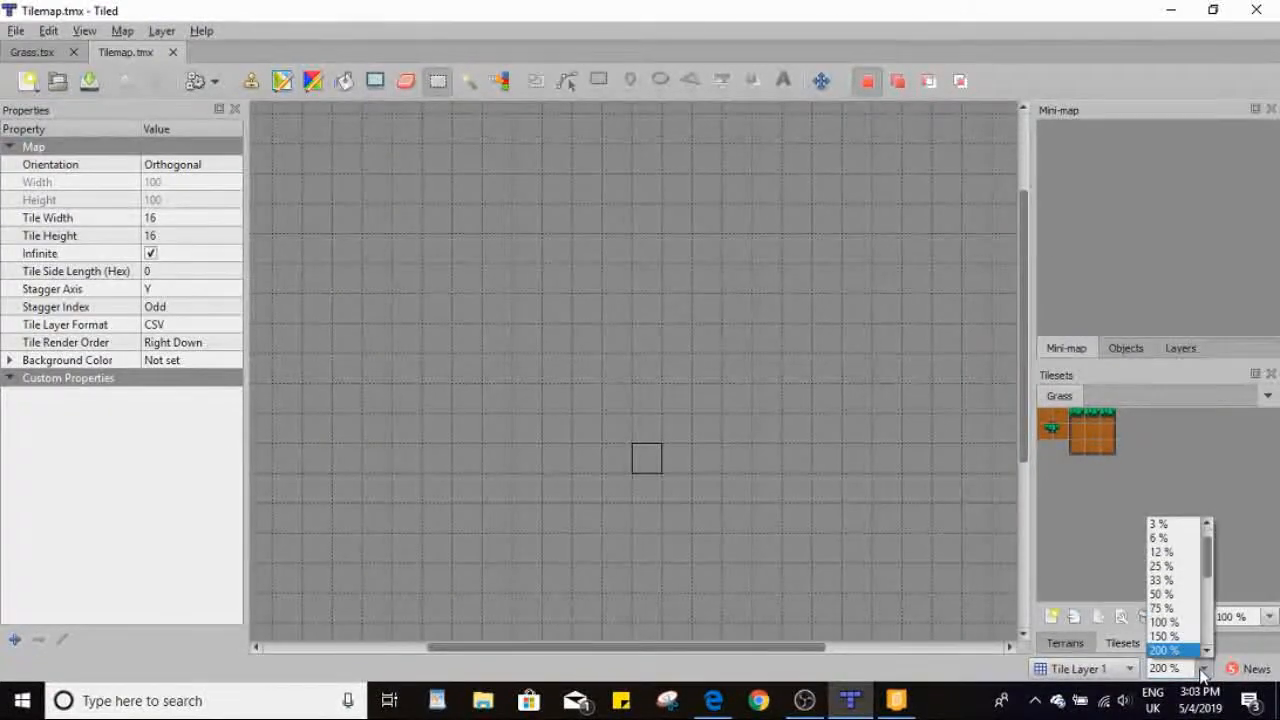
left_click(770, 479)
scroll(635, 418, "up", 4, "ctrl")
scroll(635, 418, "down", 3, "ctrl")
scroll(720, 415, "up", 1, "ctrl")
left_click_drag(1023, 405, 1024, 474)
scroll(741, 345, "down", 2, "ctrl")
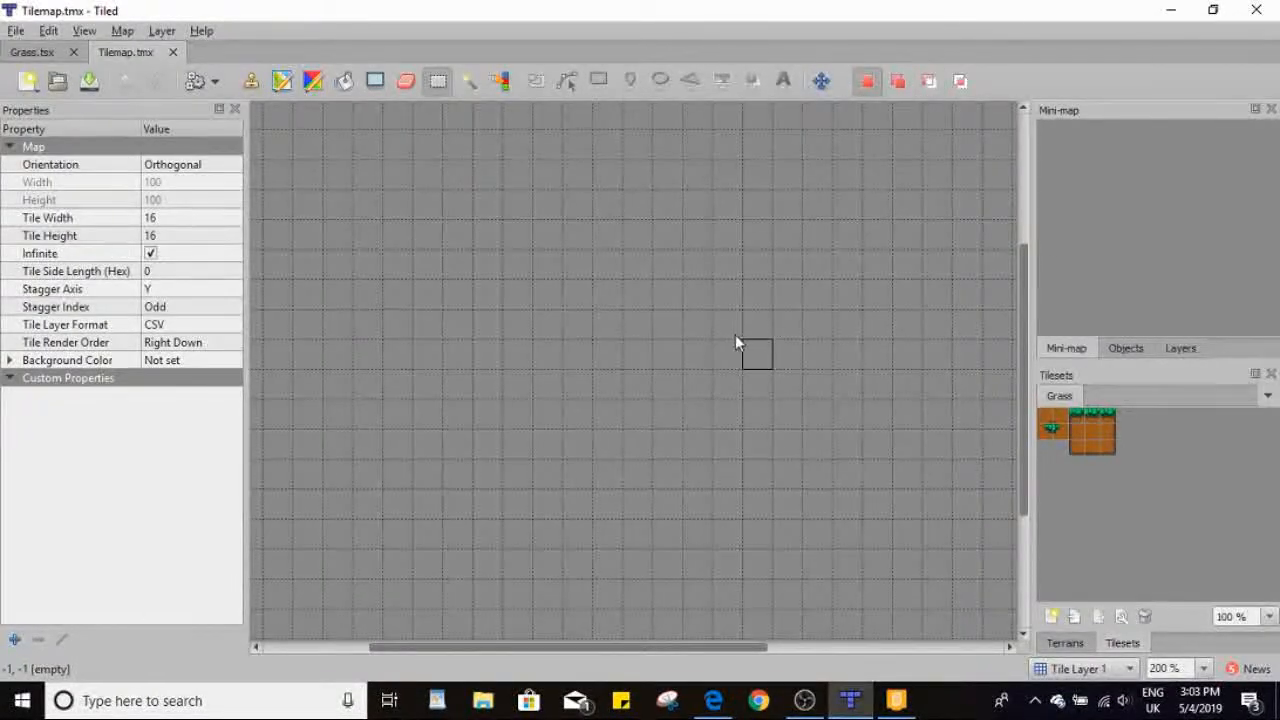
Paint a small irregular patch of plain dirt tiles around the map origin with the Stamp Brush
left_click(243, 86)
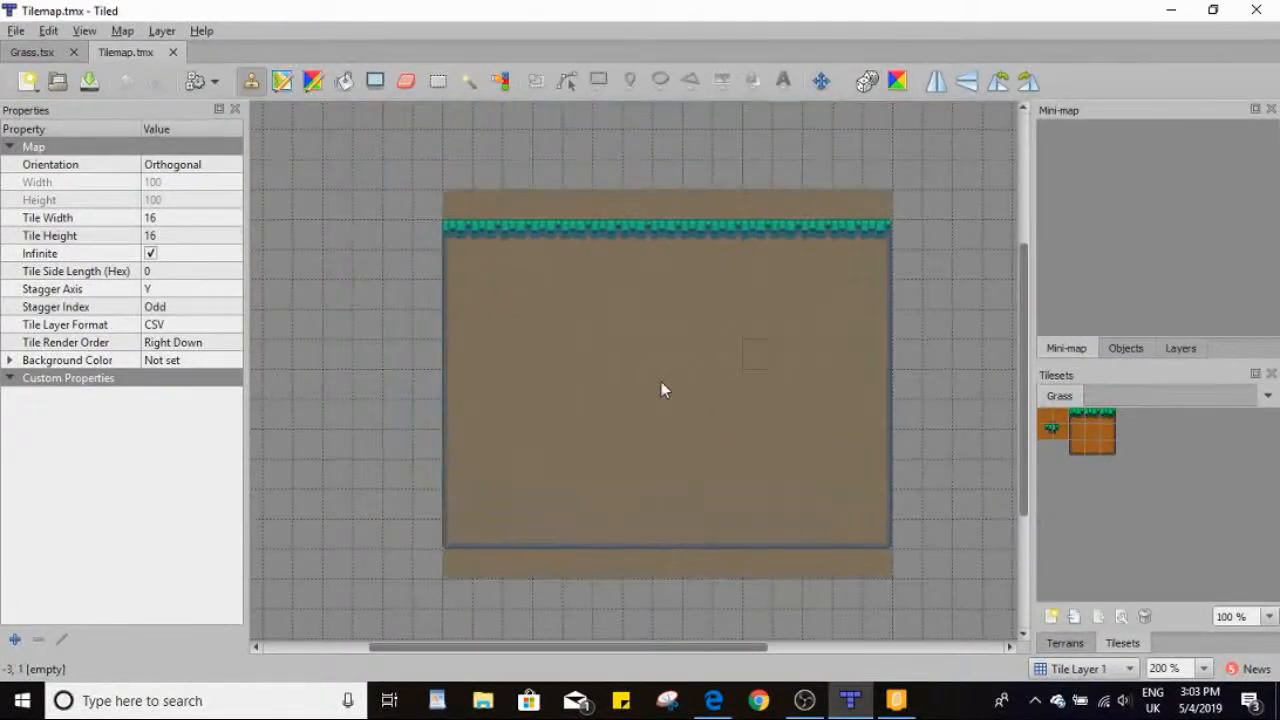
left_click(1045, 419)
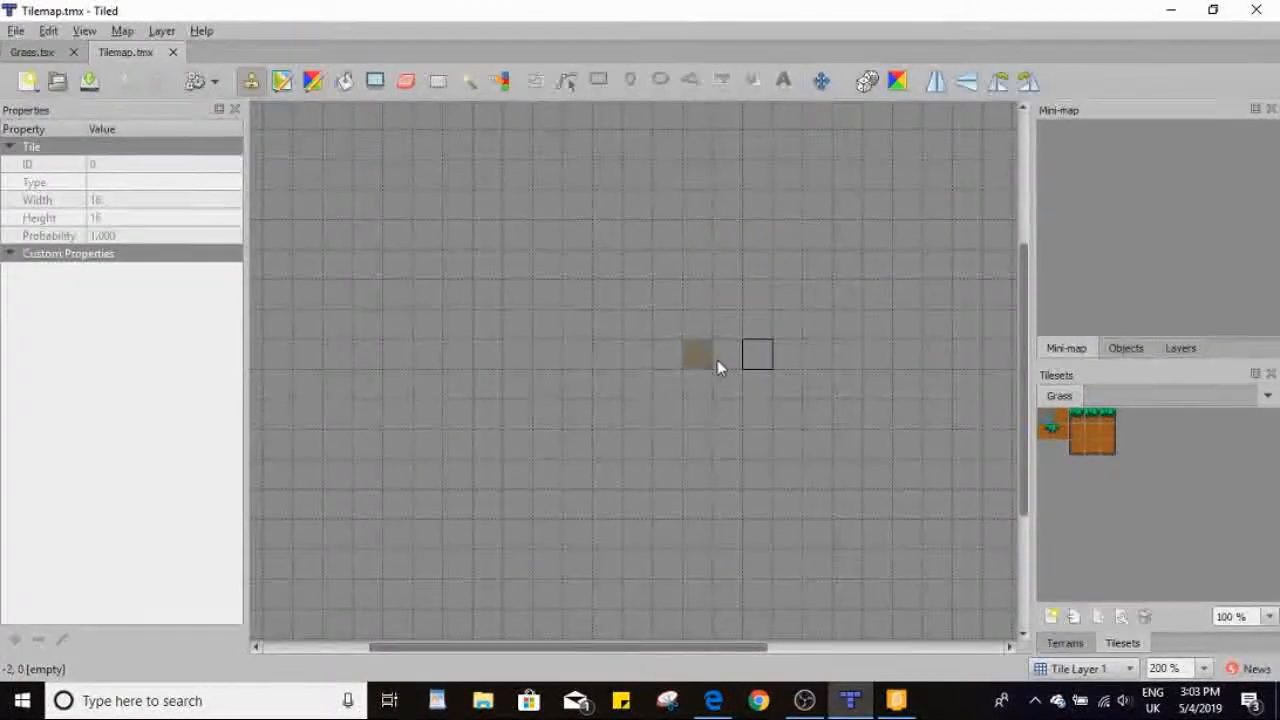
left_click(1094, 426)
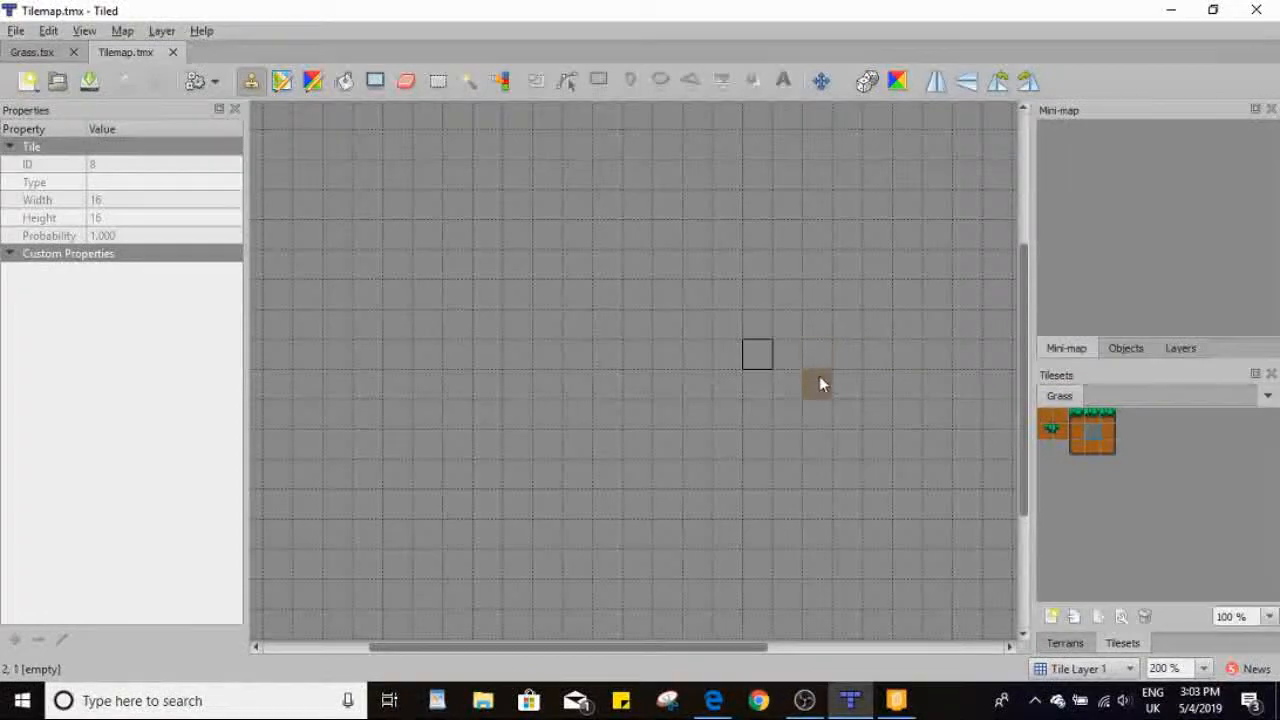
mouse_move(679, 314)
left_mouse_down()
mouse_move(771, 386)
mouse_move(698, 322)
left_mouse_up()
left_click(730, 352)
Lay a four-tile row of grass above the dirt patch and border its left and right sides with edge tiles
left_click(1090, 417)
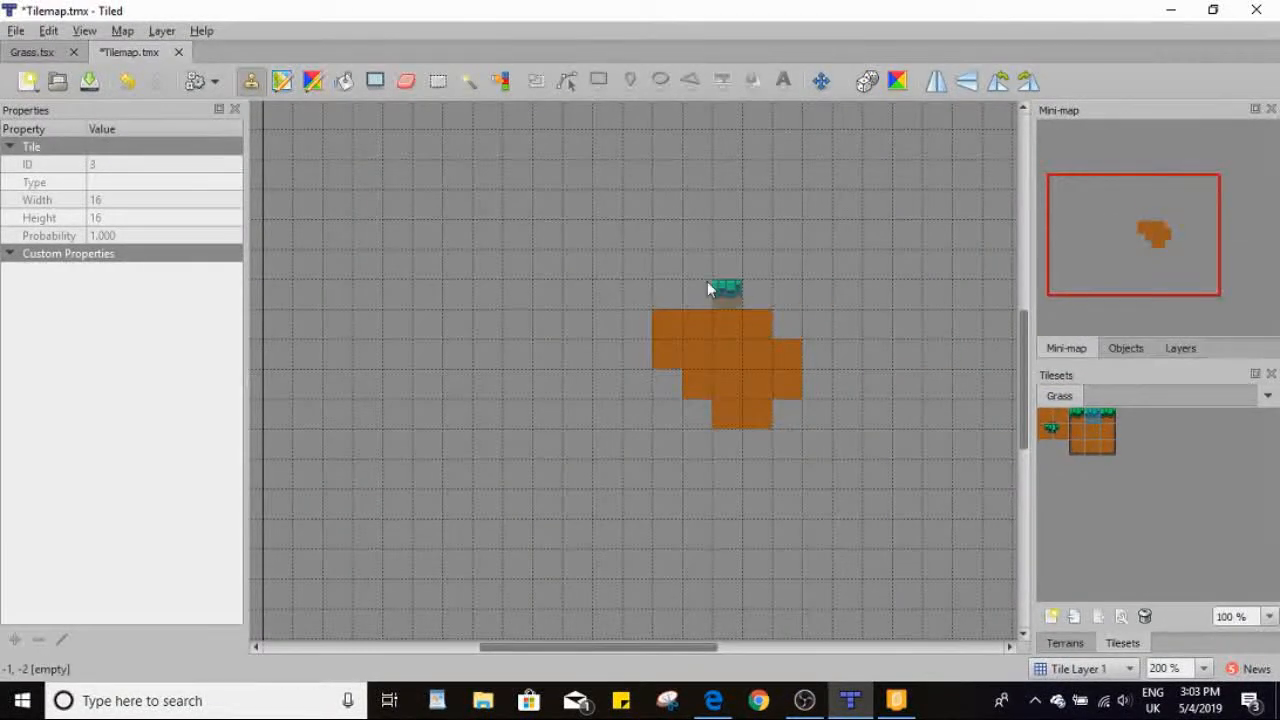
left_click_drag(736, 298, 666, 298)
left_click(1107, 417)
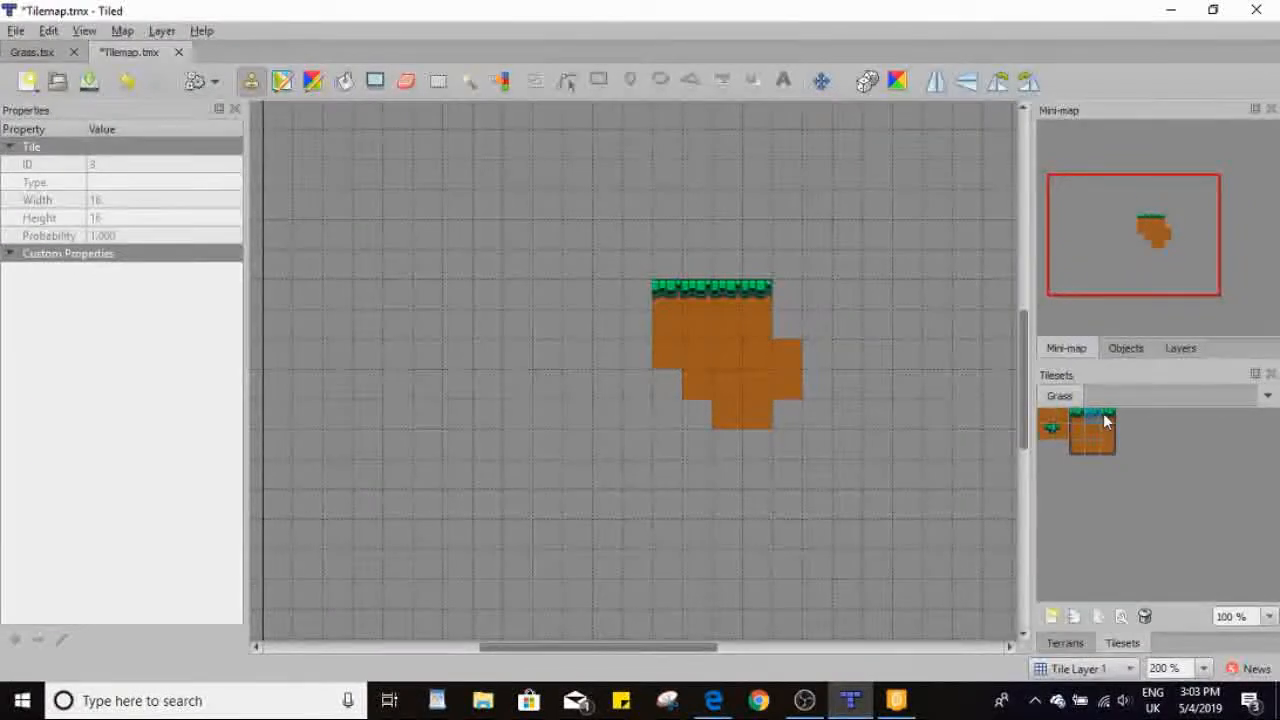
left_click(1109, 432)
left_click_drag(793, 365, 792, 384)
left_click(1076, 435)
left_click_drag(664, 324, 663, 342)
Replace the stepped lower corners of the dirt patch with the matching bottom corner tiles
left_click(1077, 447)
left_click(697, 383)
left_click(727, 413)
left_click(1100, 447)
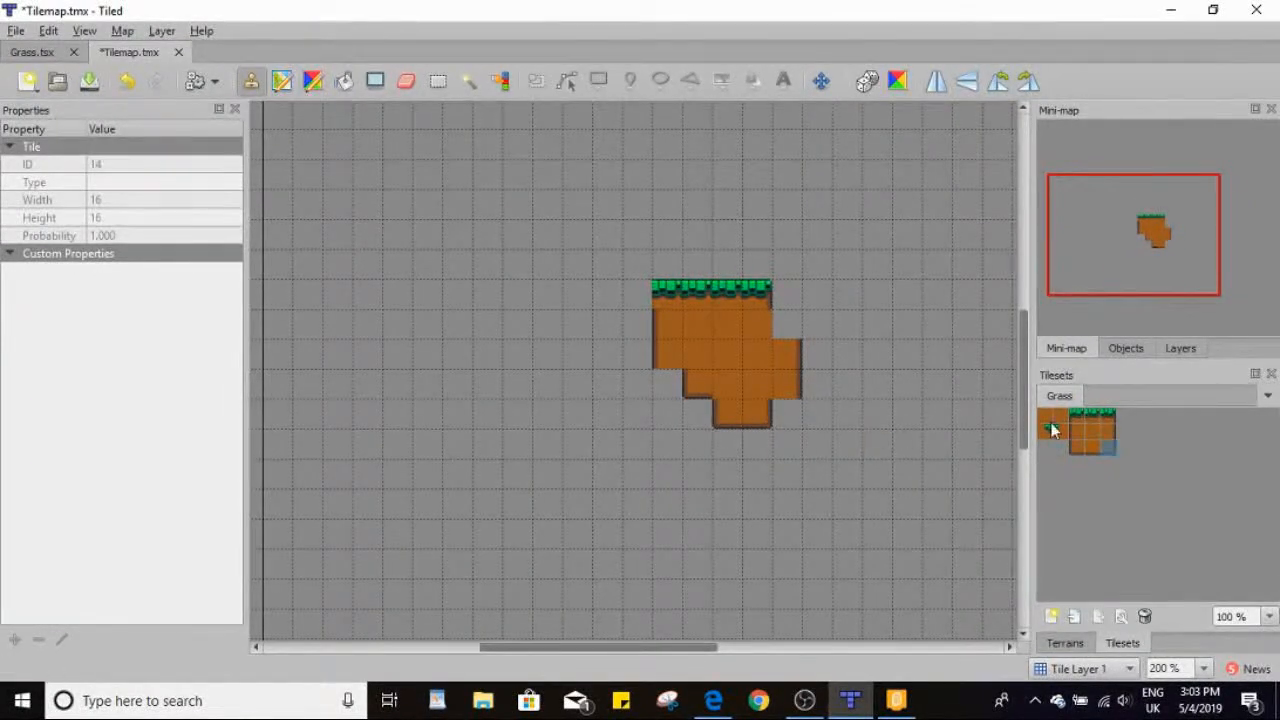
Add a grass ledge with its inner corner tile on the right step and complete the patch's remaining corner tiles
left_click(785, 352)
left_click(1047, 432)
left_click(757, 352)
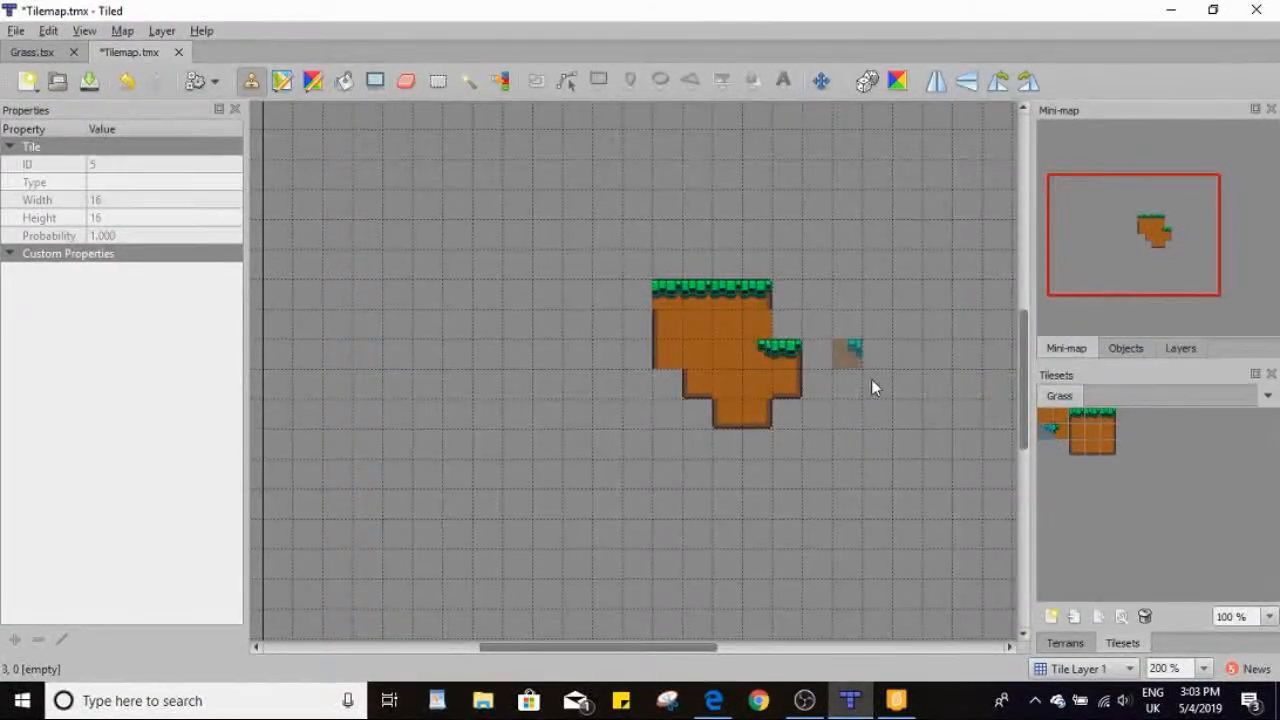
left_click(1078, 448)
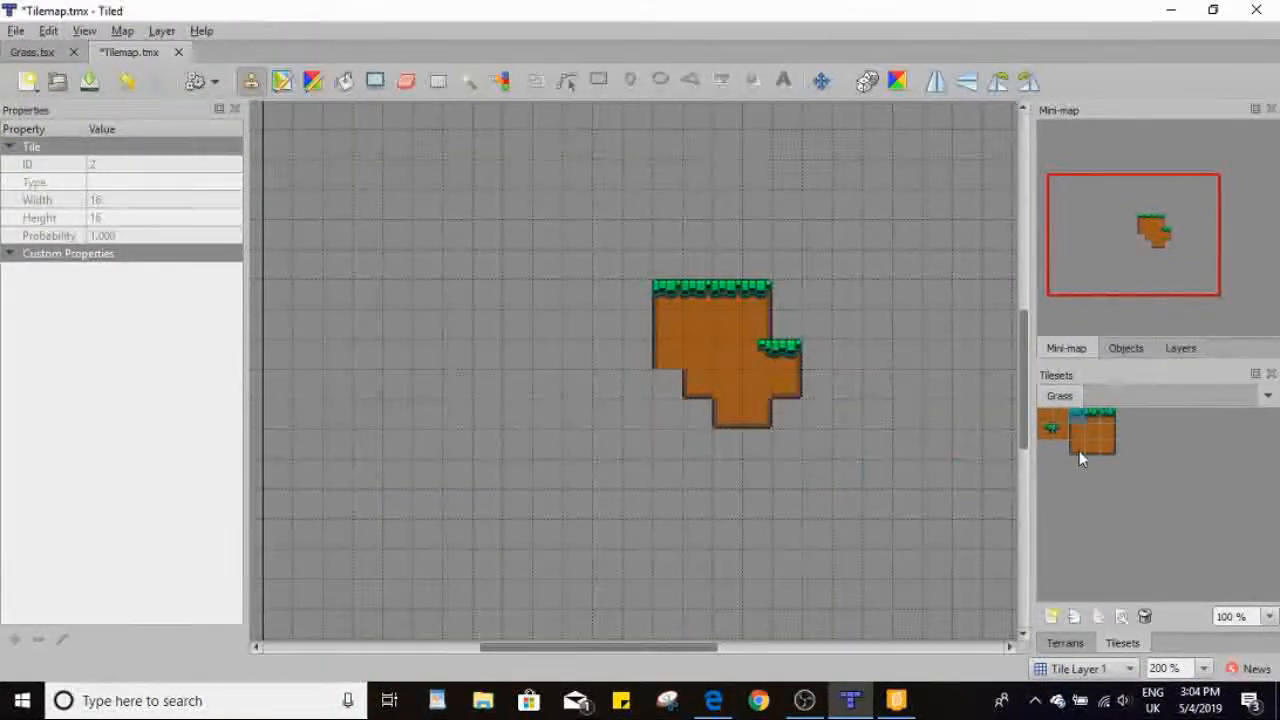
left_click(1045, 418)
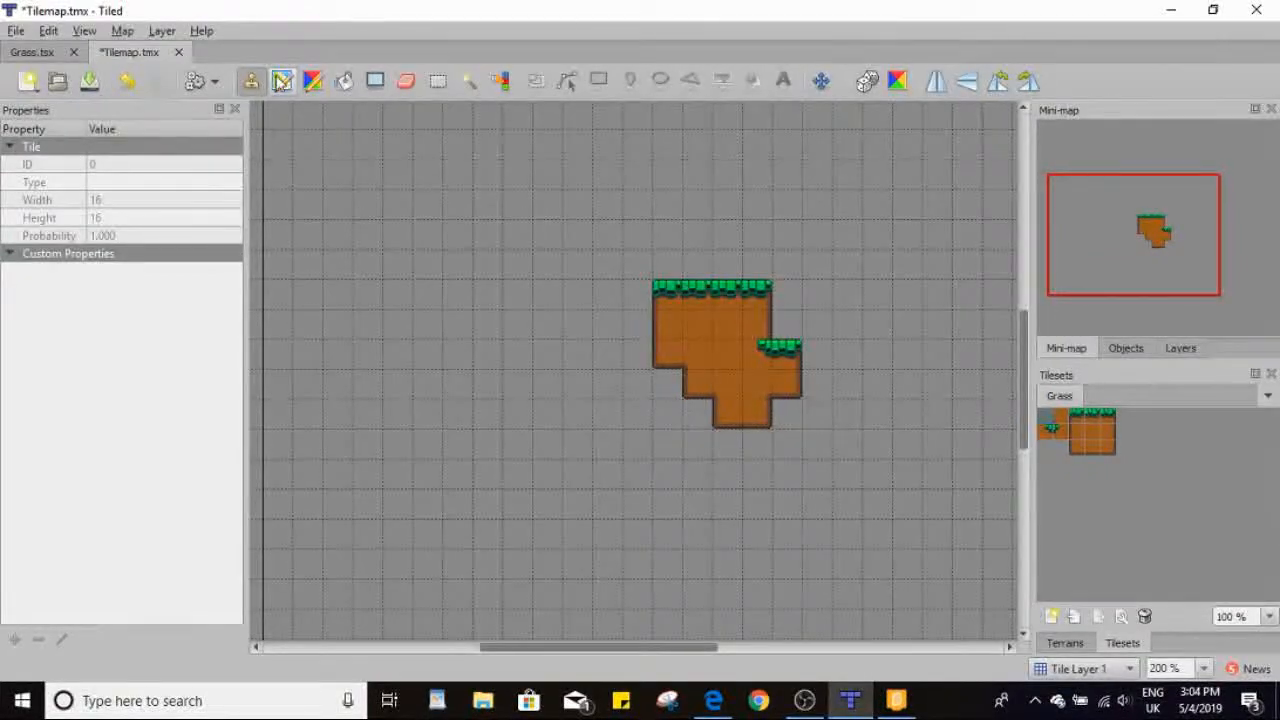
Switch to the Grass tileset, look at the tile collision editor, and return to terrain editing
left_click(39, 54)
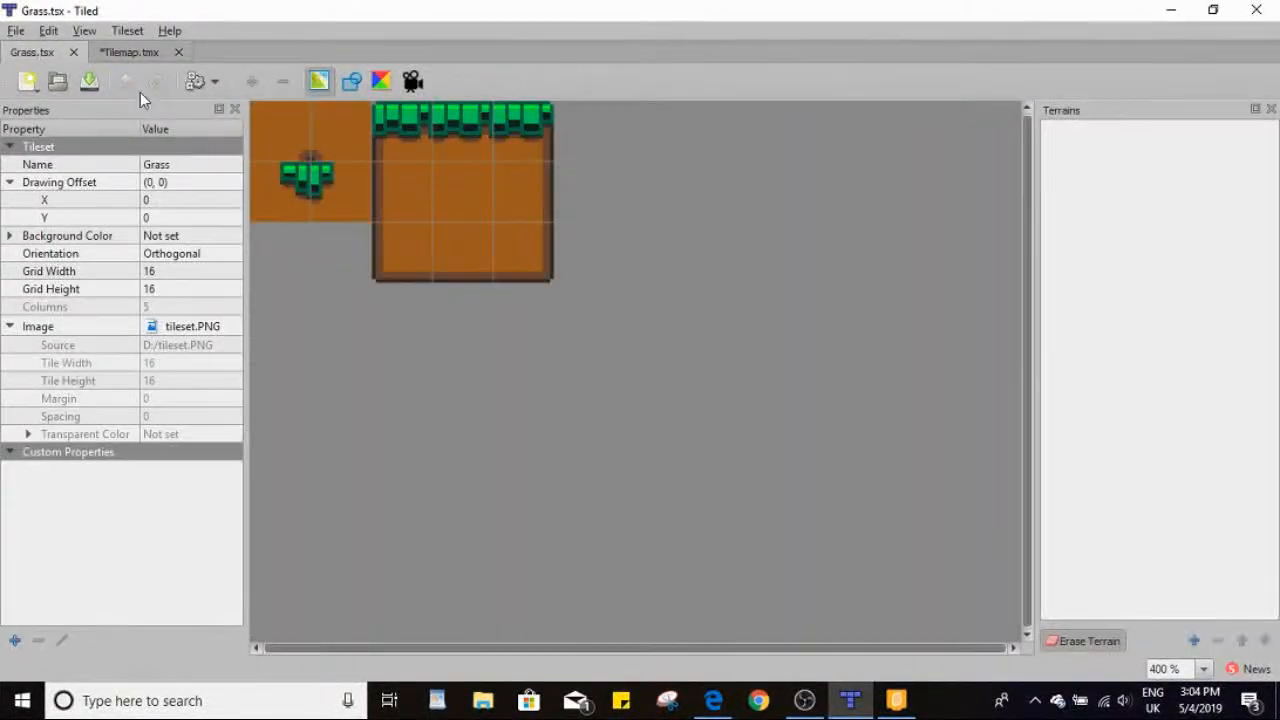
left_click(314, 83)
left_click(318, 83)
left_click(350, 83)
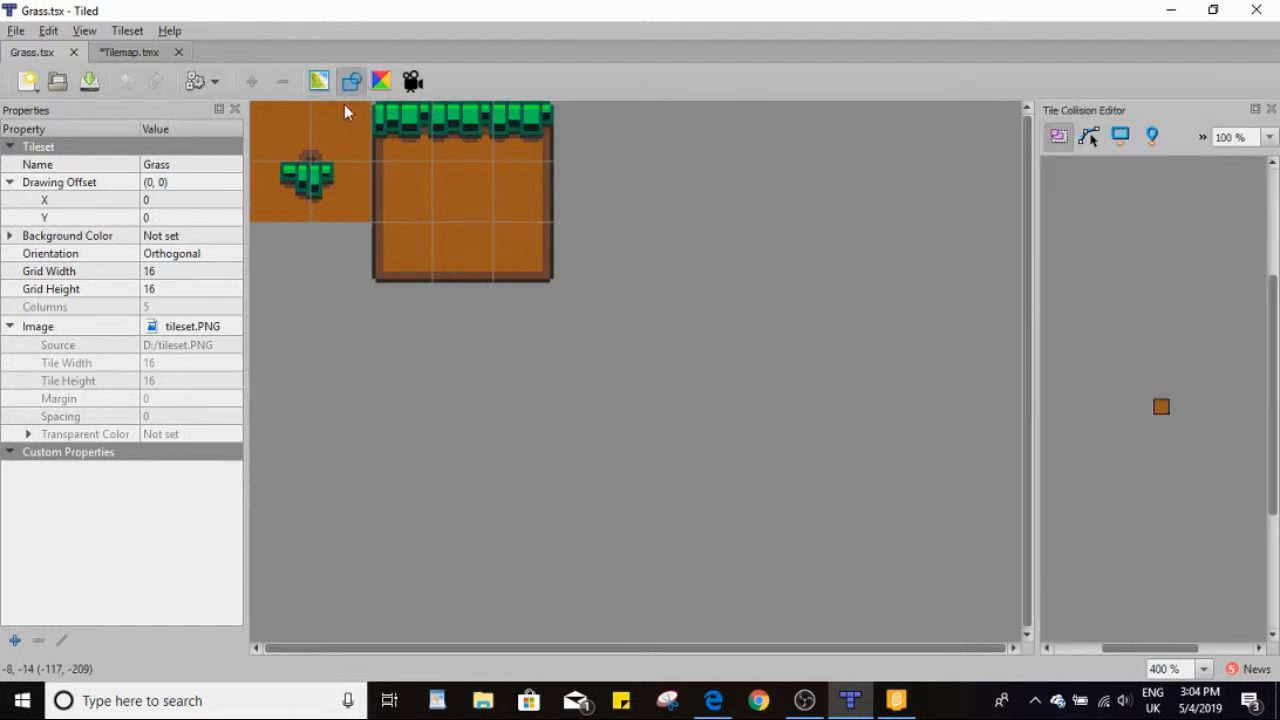
left_click(329, 86)
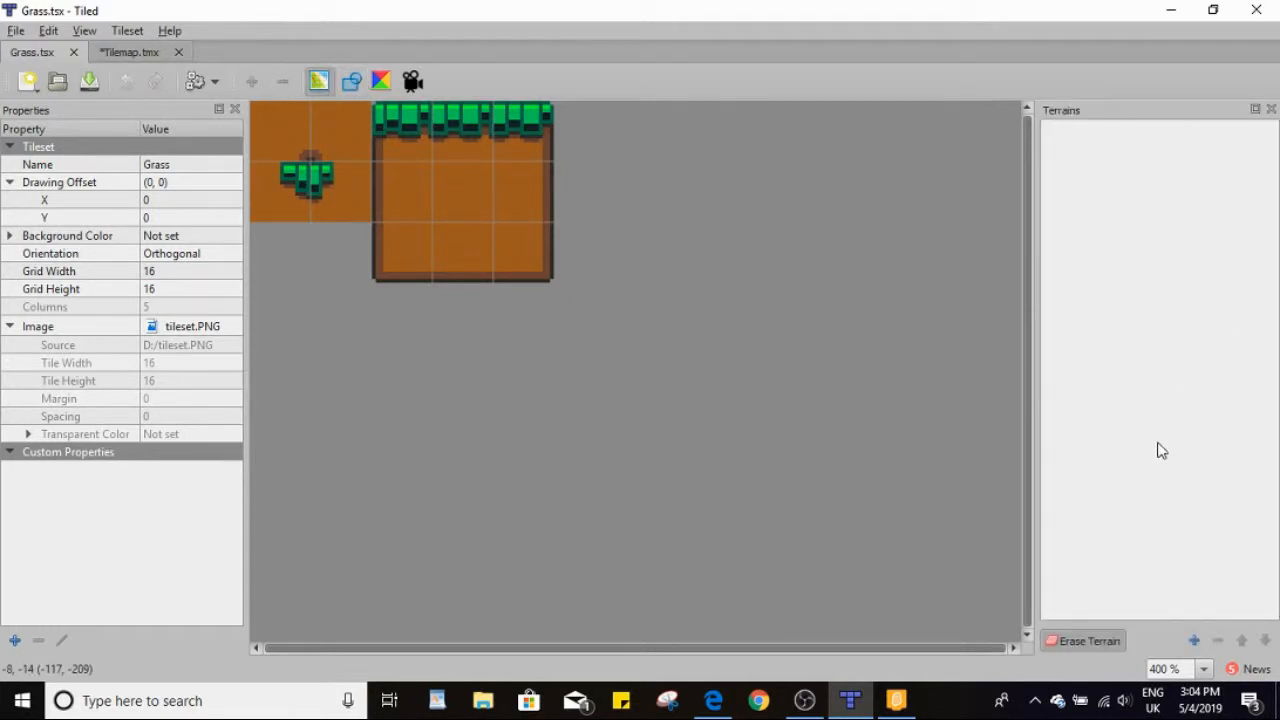
Add a new terrain named Grass to the tileset
left_click(1194, 640)
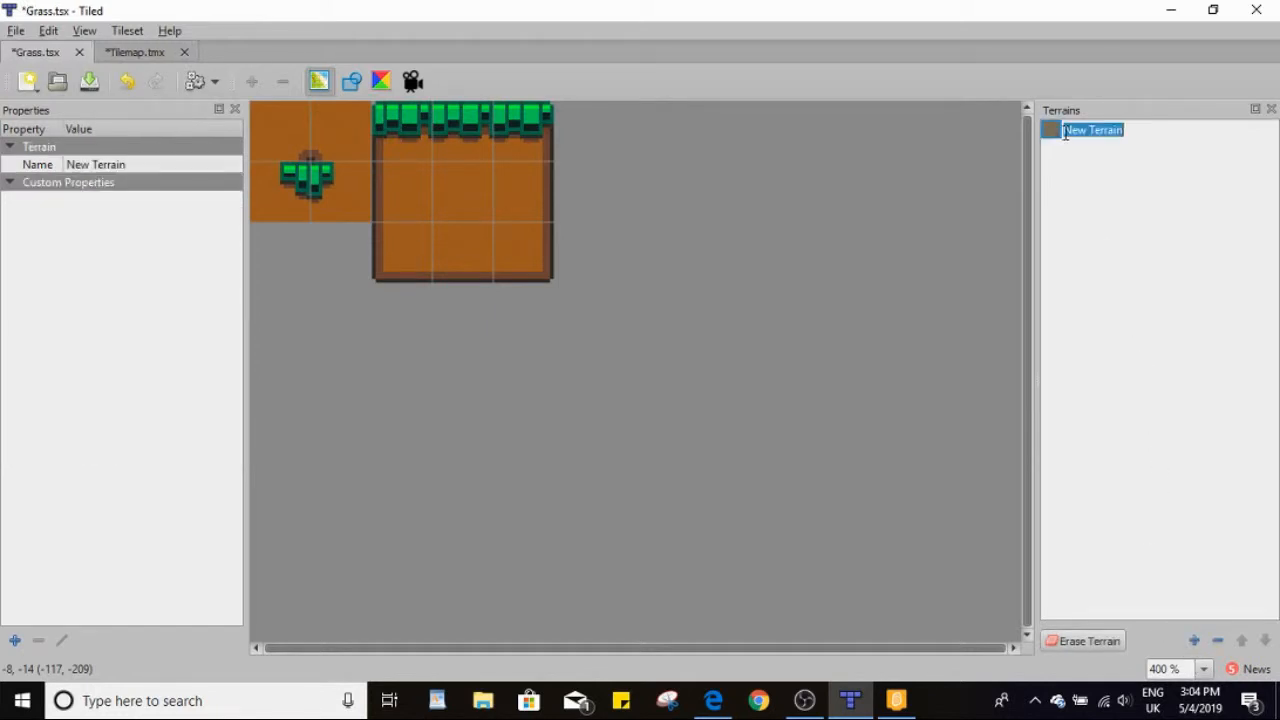
key("BackSpace")
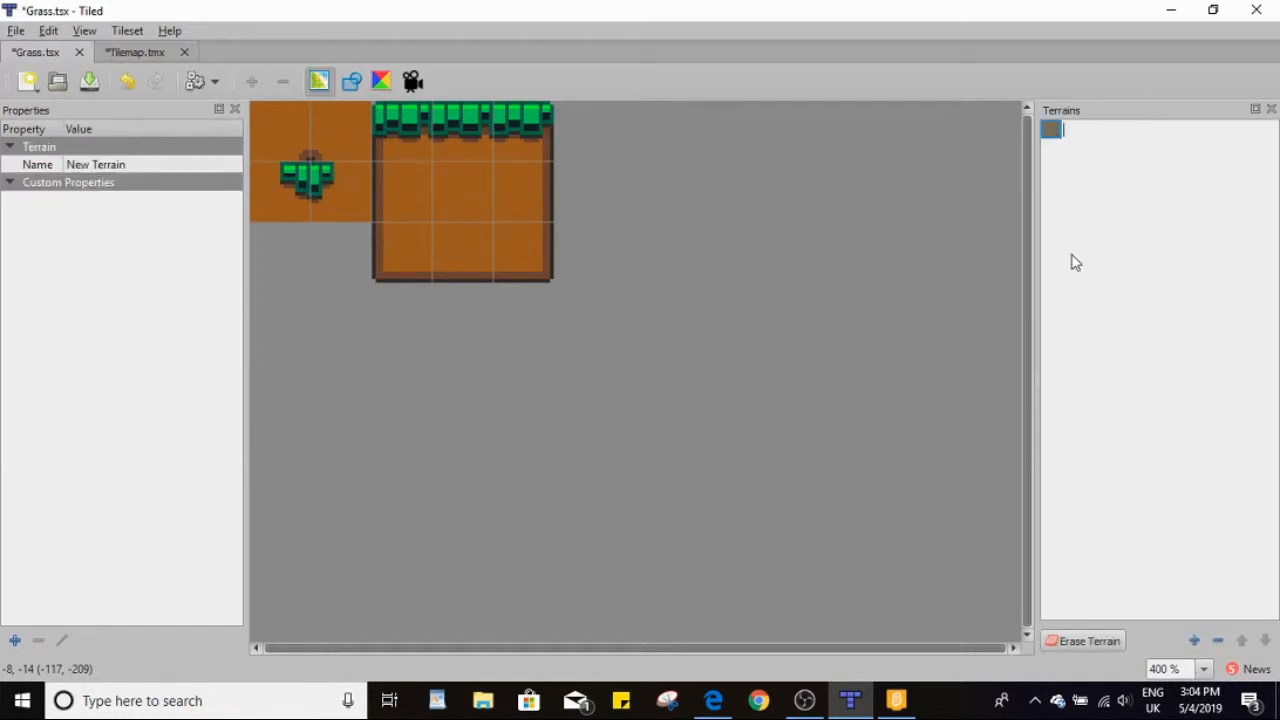
type("Grass")
key("Return")
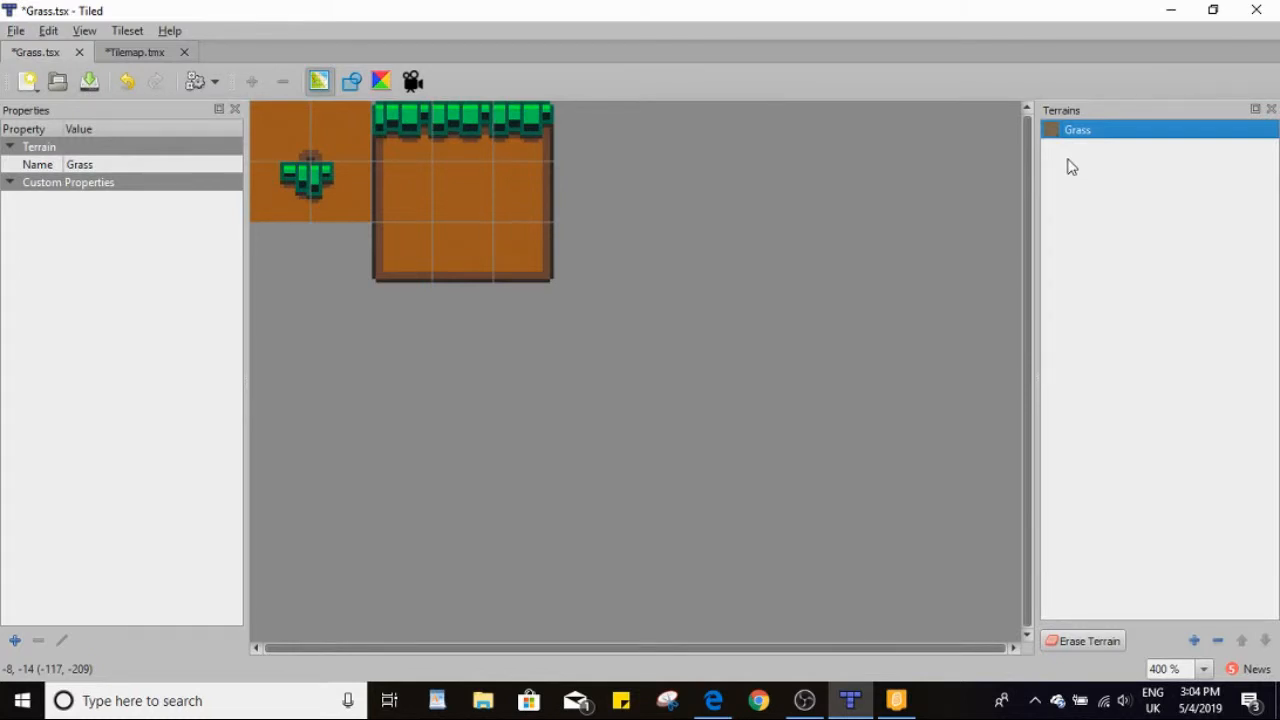
Mark the Grass terrain on the 3×3 dirt block: the whole centre tile and the inward-facing parts of its surrounding tiles
mouse_move(439, 189)
left_mouse_down()
mouse_move(511, 226)
mouse_move(471, 189)
mouse_move(460, 203)
left_mouse_up()
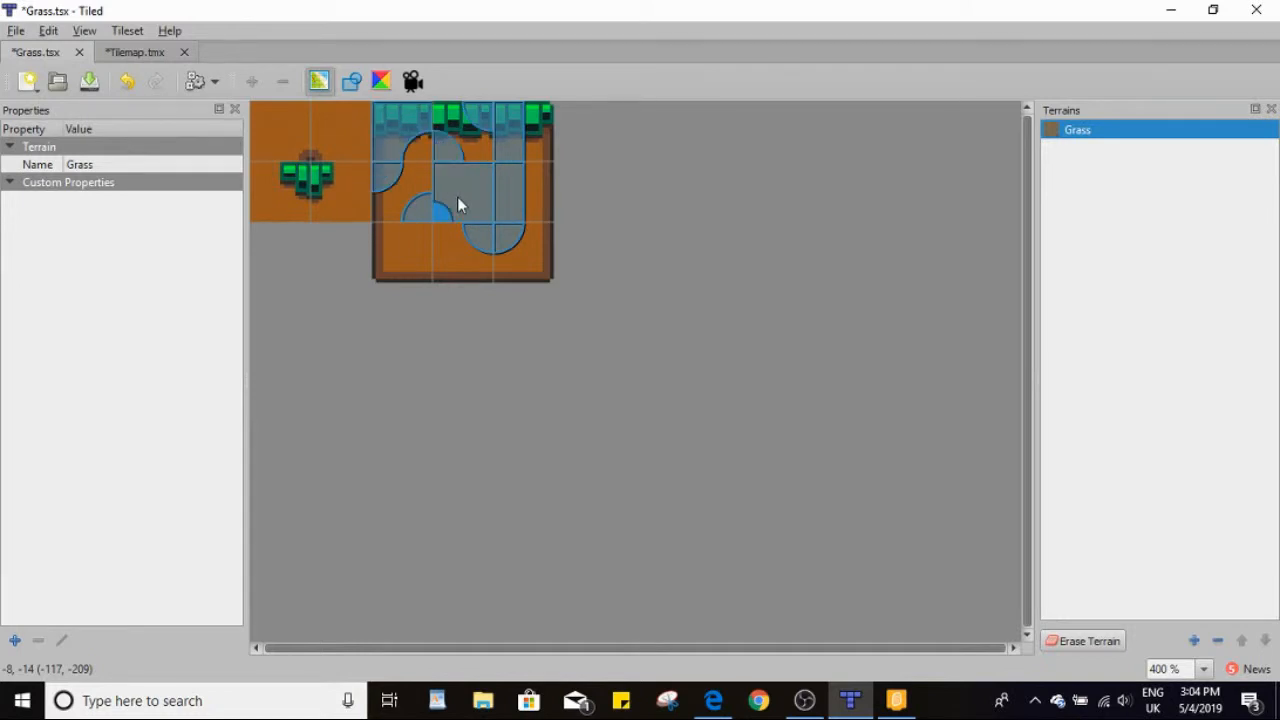
key("ctrl+z")
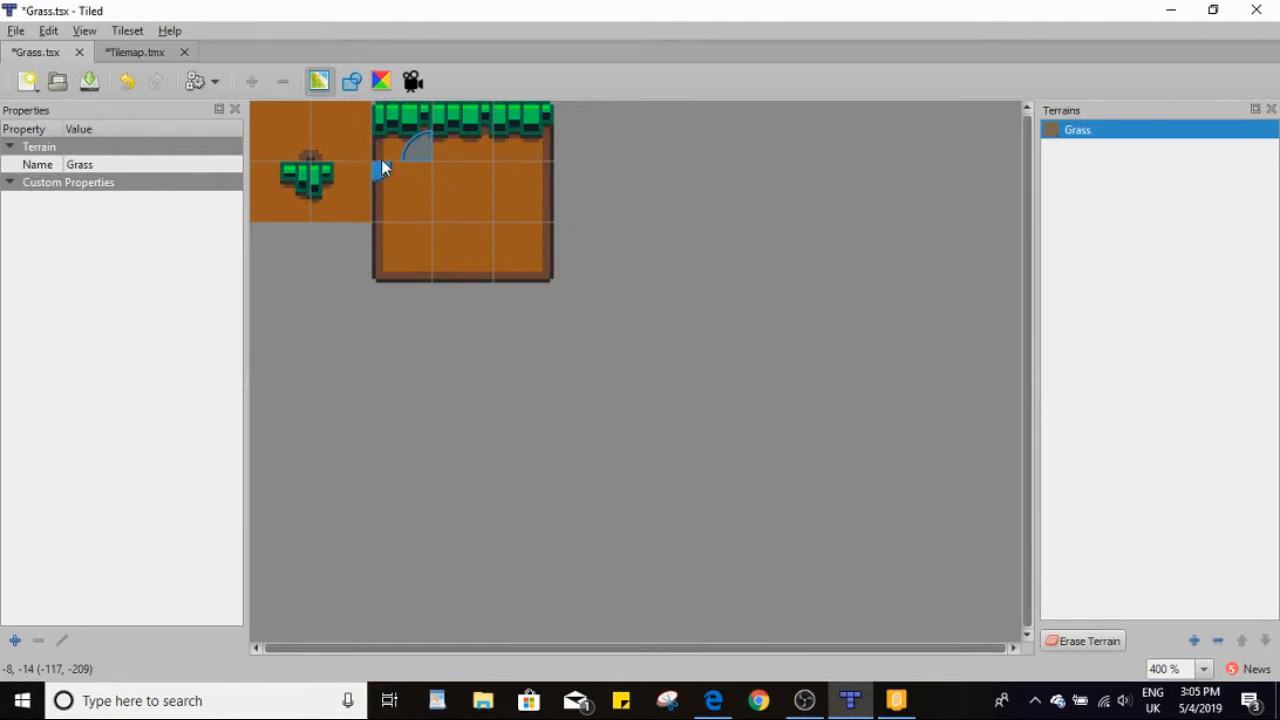
left_click(498, 151)
left_click(499, 213)
left_click(503, 175)
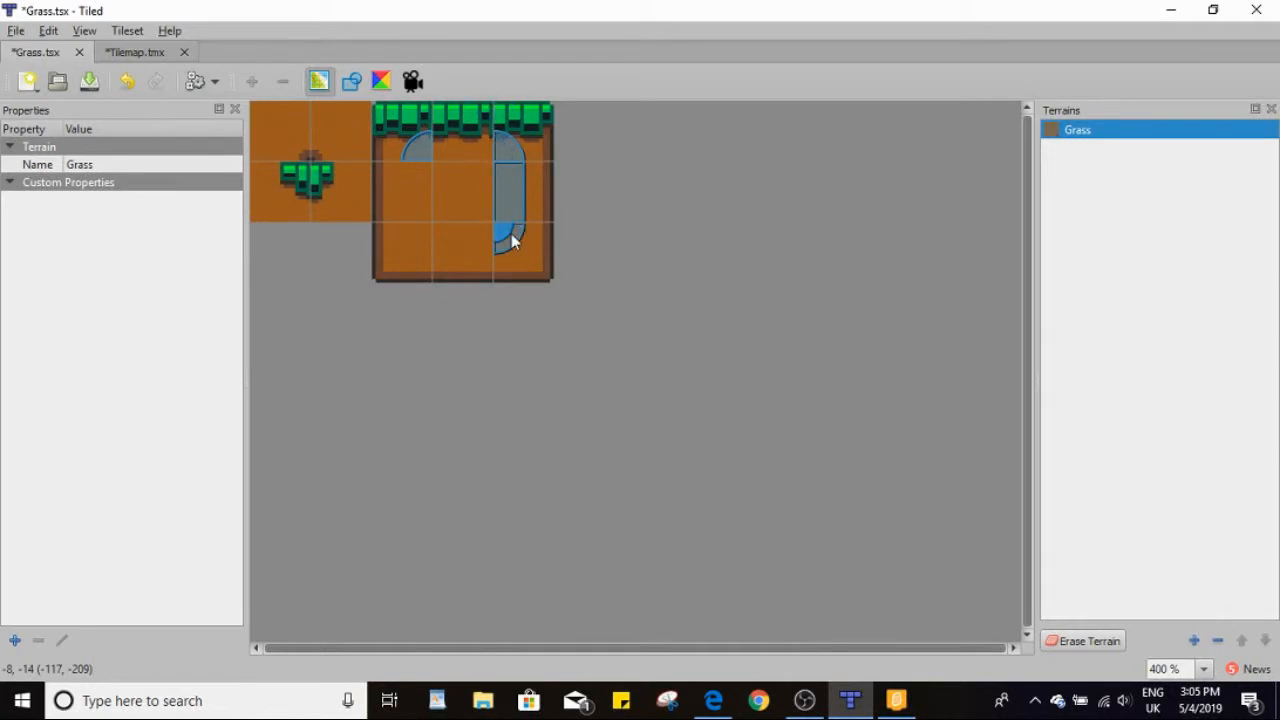
mouse_move(509, 242)
left_mouse_down()
mouse_move(449, 237)
mouse_move(420, 200)
mouse_move(446, 137)
left_mouse_up()
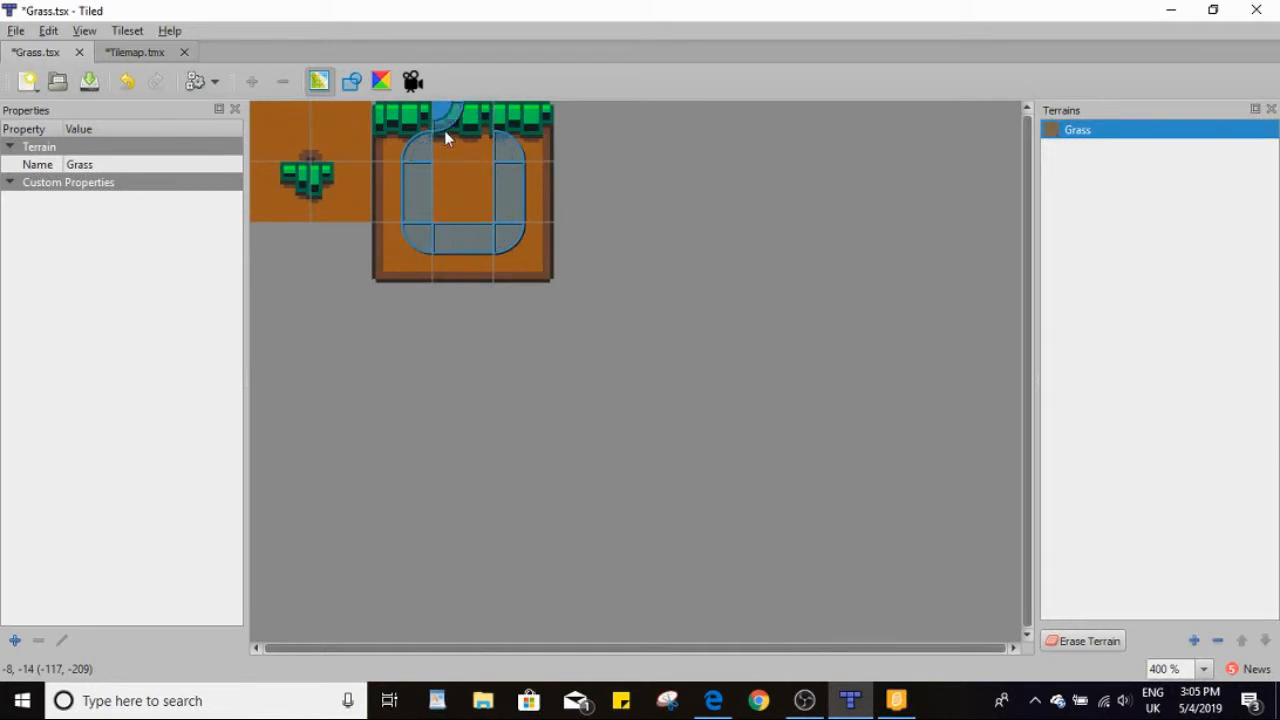
key("ctrl+z")
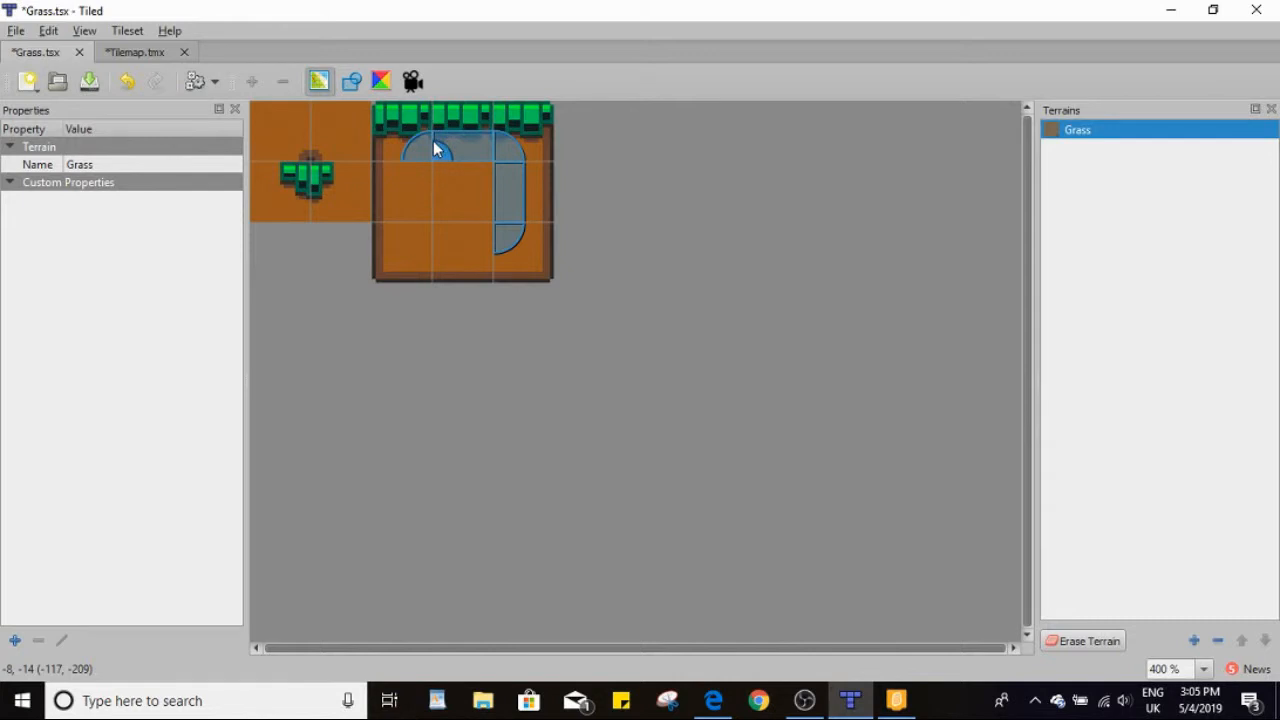
left_click_drag(417, 195, 460, 237)
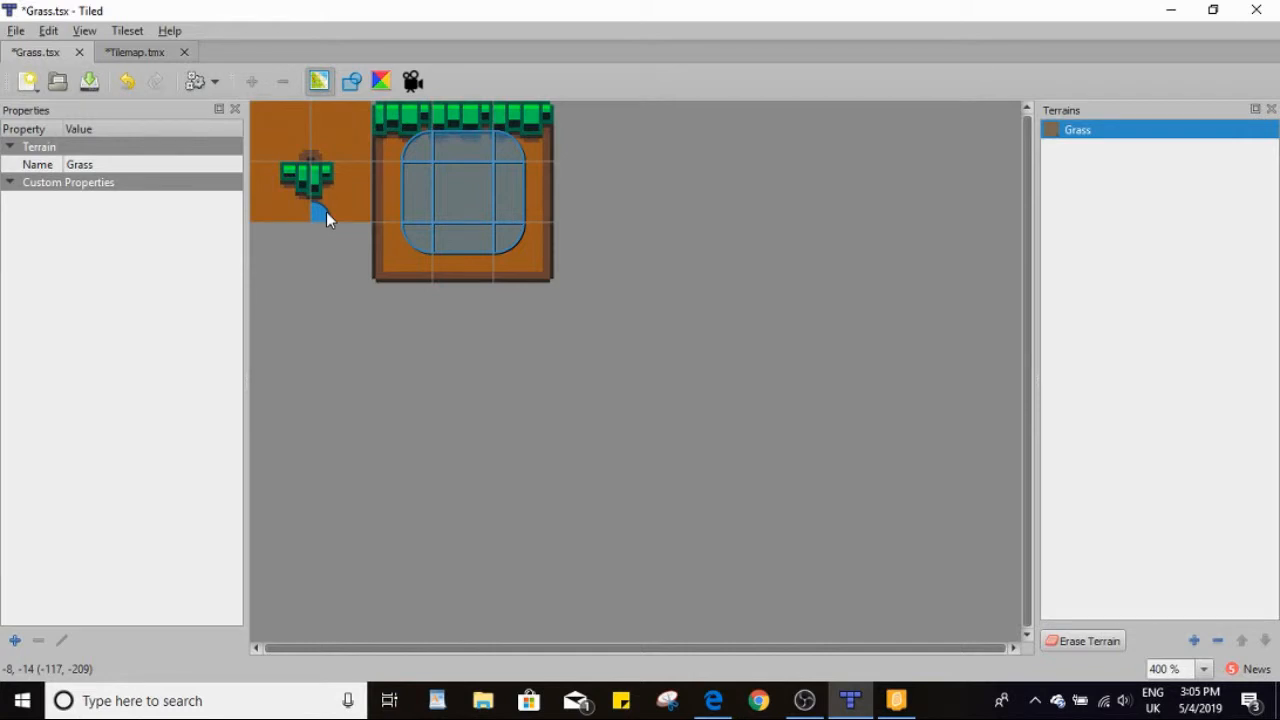
Mark the Grass terrain on the four inner-corner tiles, leaving the quarters around their shared centre unmarked, and save the tileset
mouse_move(334, 214)
left_mouse_down()
mouse_move(363, 183)
mouse_move(362, 155)
left_mouse_up()
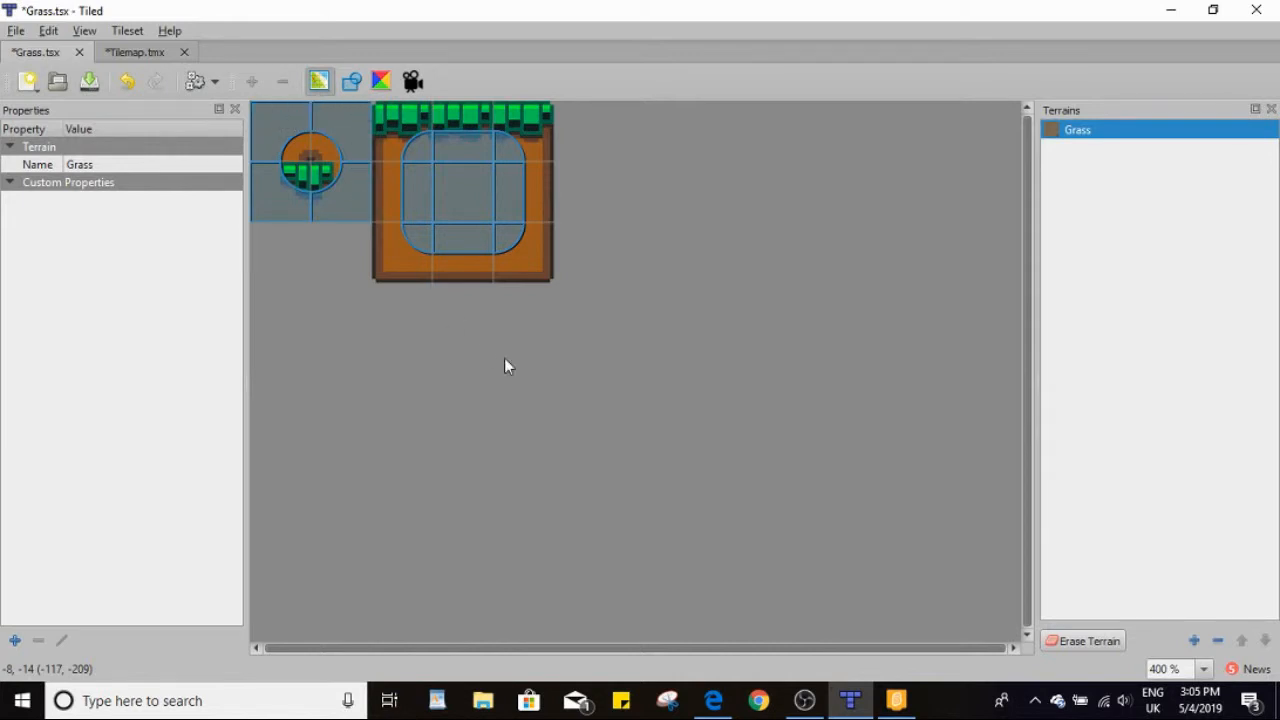
key("ctrl+s")
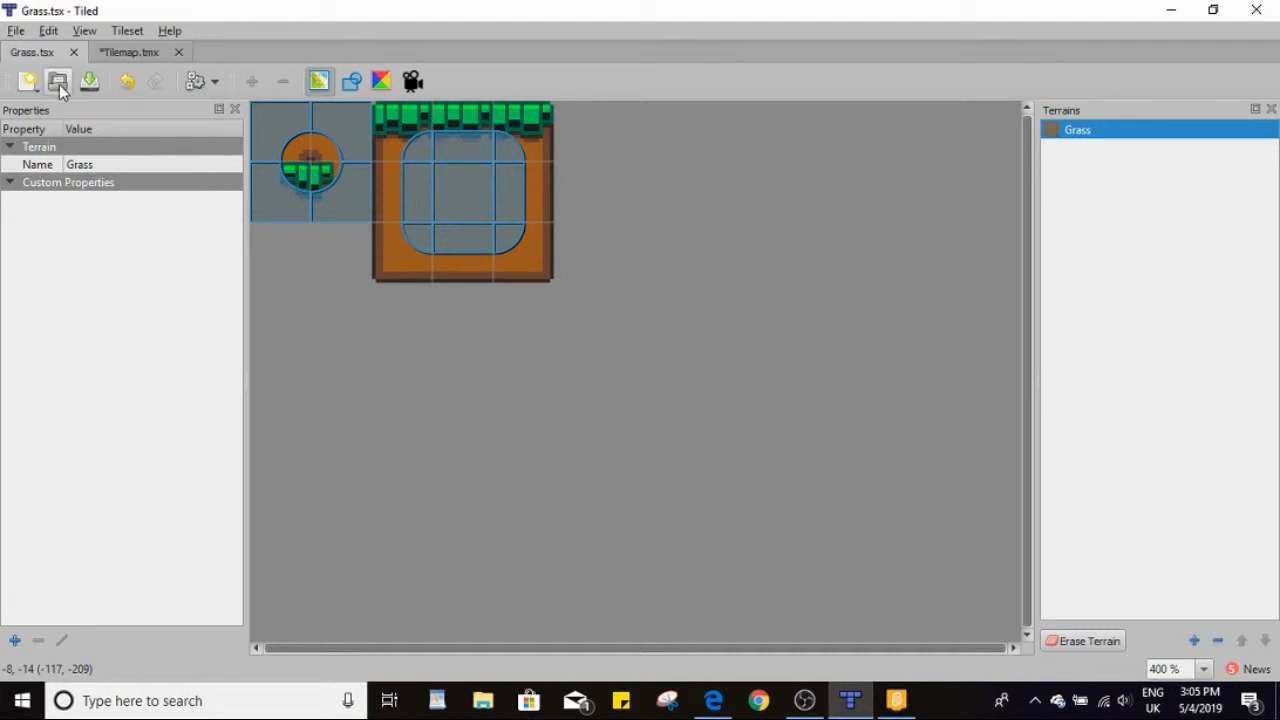
left_click(17, 31)
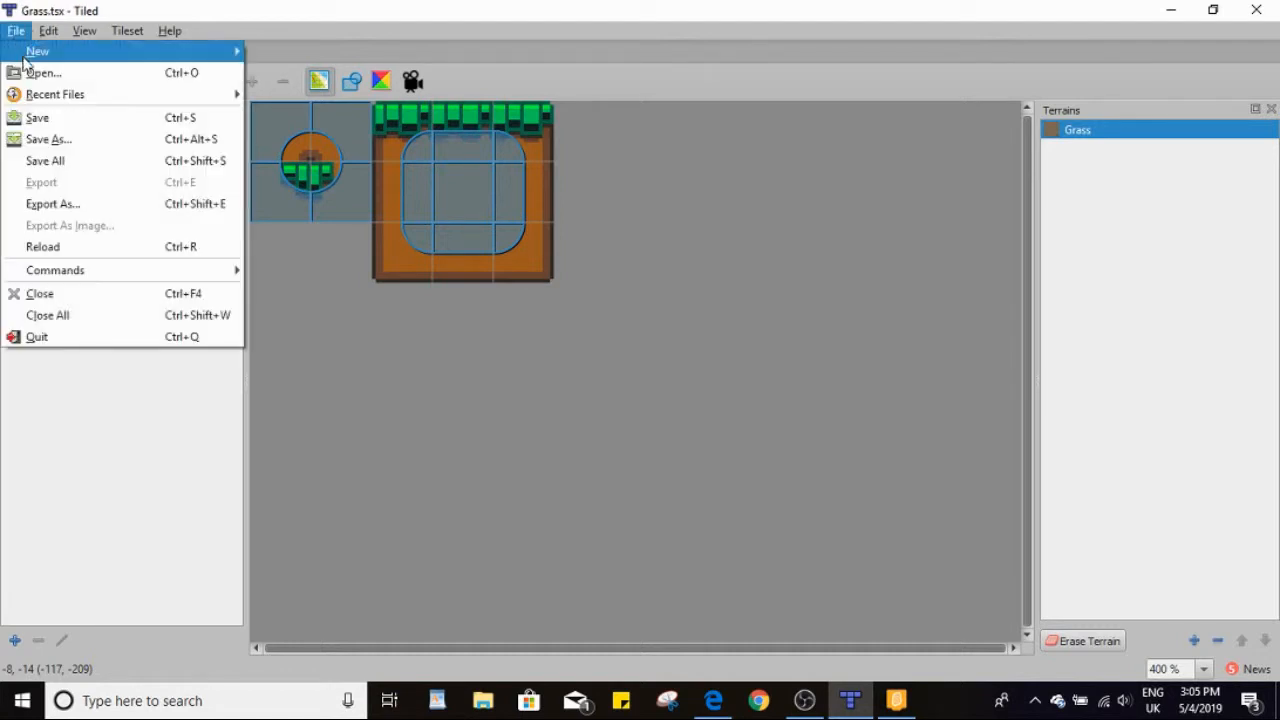
left_click(45, 120)
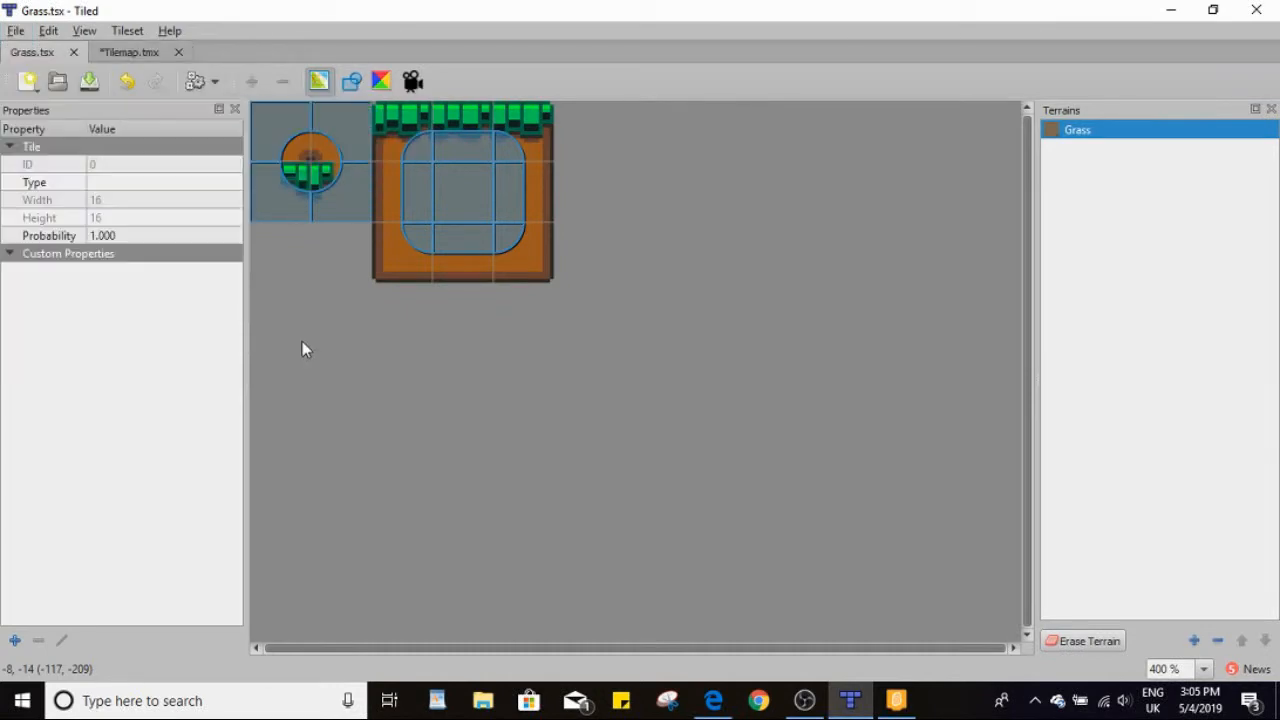
Return to the Tilemap.tmx map and choose the Grass terrain for painting
left_click(112, 54)
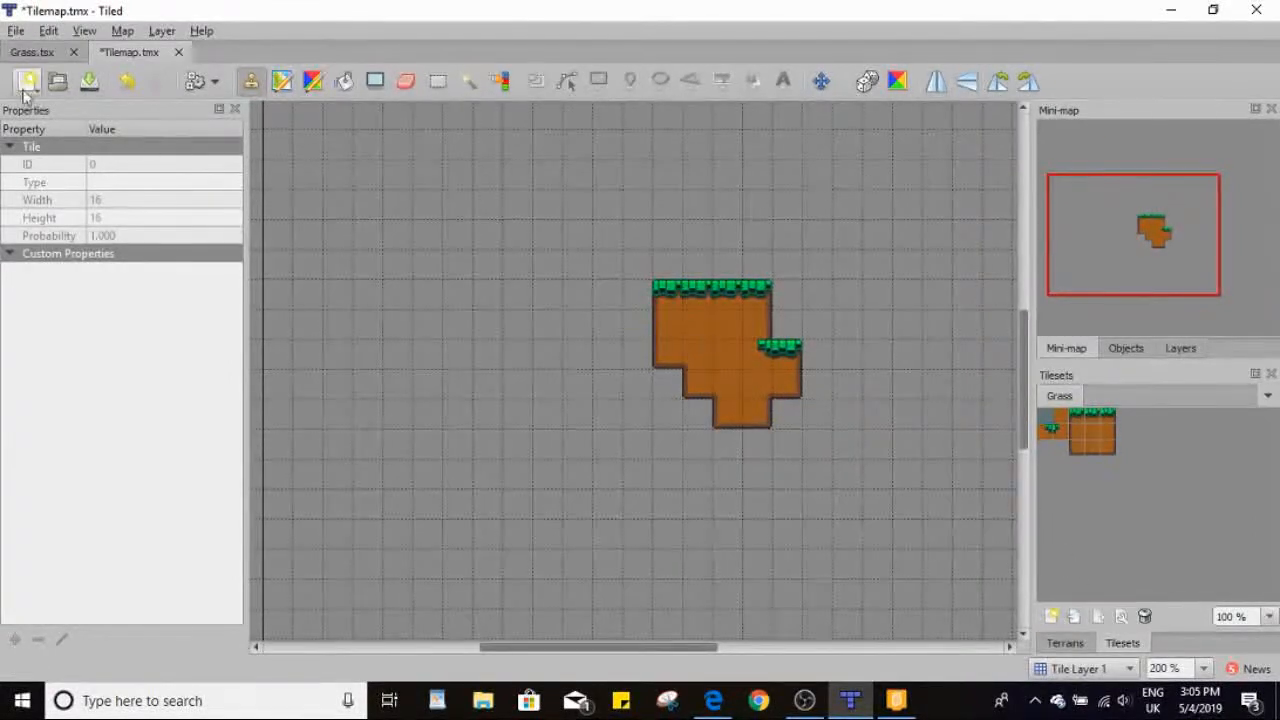
left_click(1066, 644)
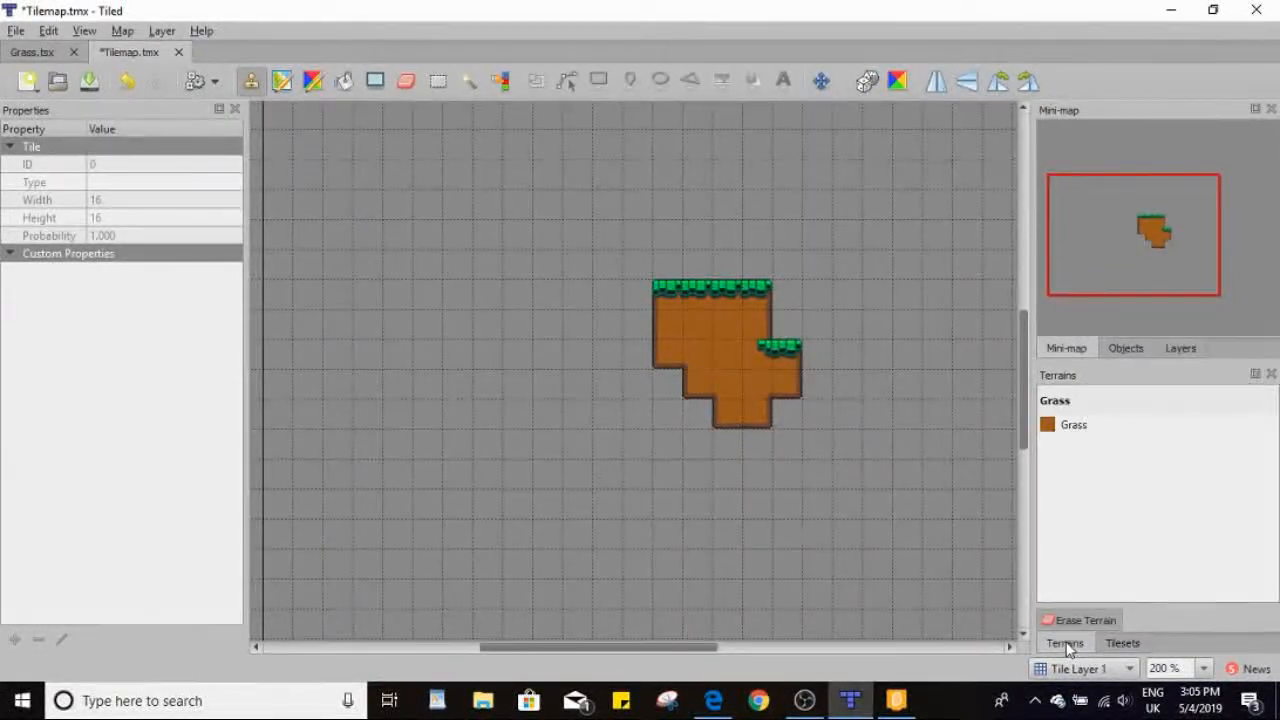
left_click(1062, 430)
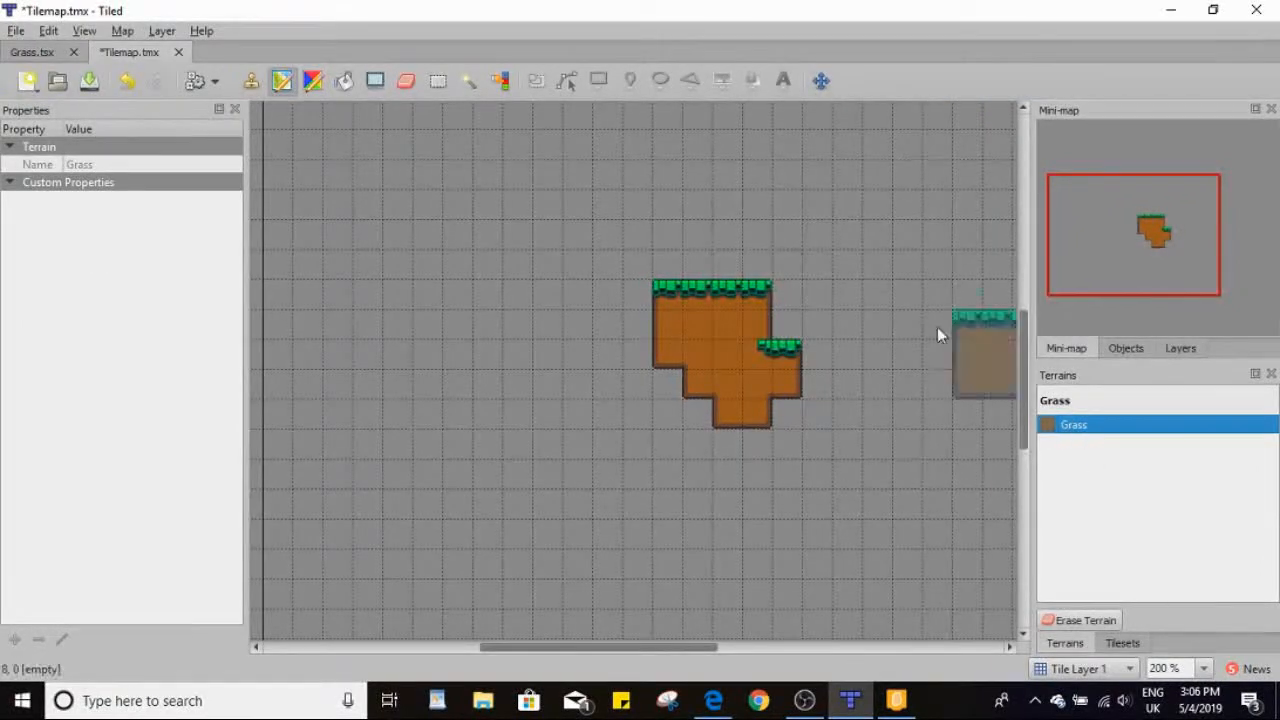
Paint a large ground area with the Grass terrain, joining it to the existing hand-painted dirt patch
left_click(454, 340)
left_click(454, 340)
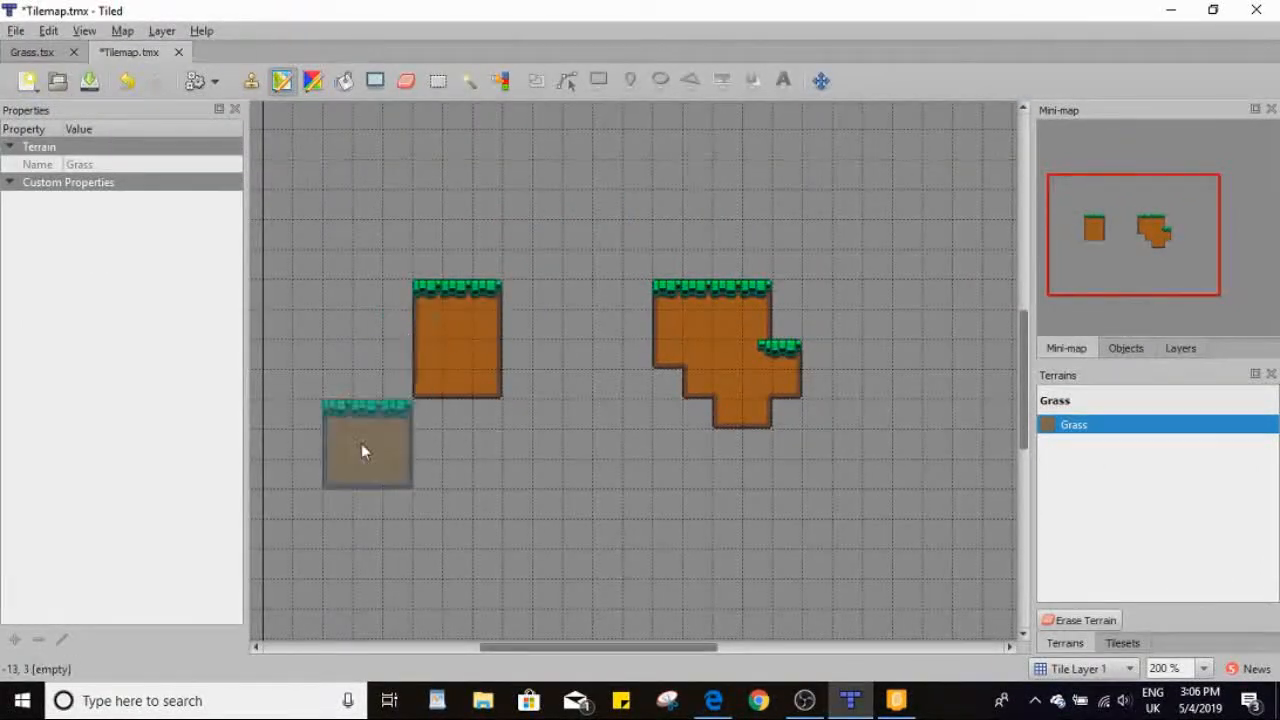
mouse_move(414, 491)
left_mouse_down()
mouse_move(474, 428)
mouse_move(426, 285)
mouse_move(500, 423)
mouse_move(560, 449)
mouse_move(620, 366)
mouse_move(614, 465)
left_mouse_up()
left_click(550, 256)
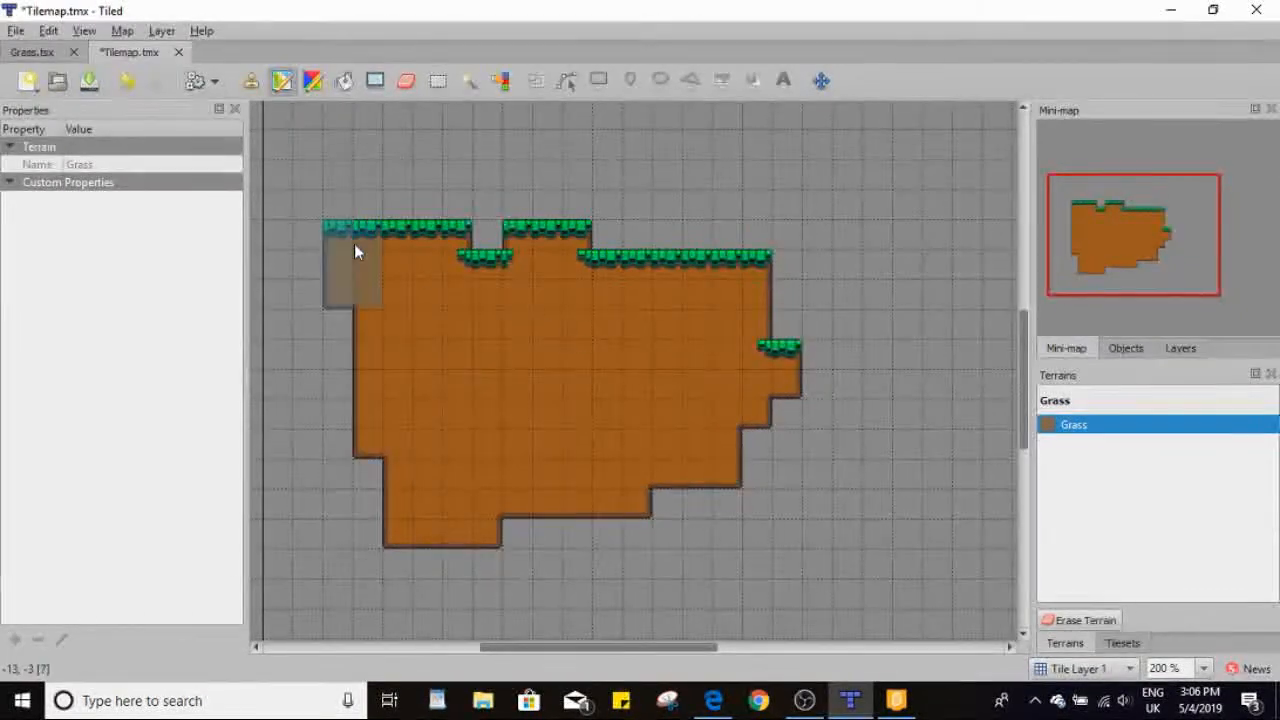
Undo the terrain painting and all of the hand-painted patch until the map is empty
key("ctrl+z")
key("ctrl+z")
key("ctrl+z")
key("ctrl+z")
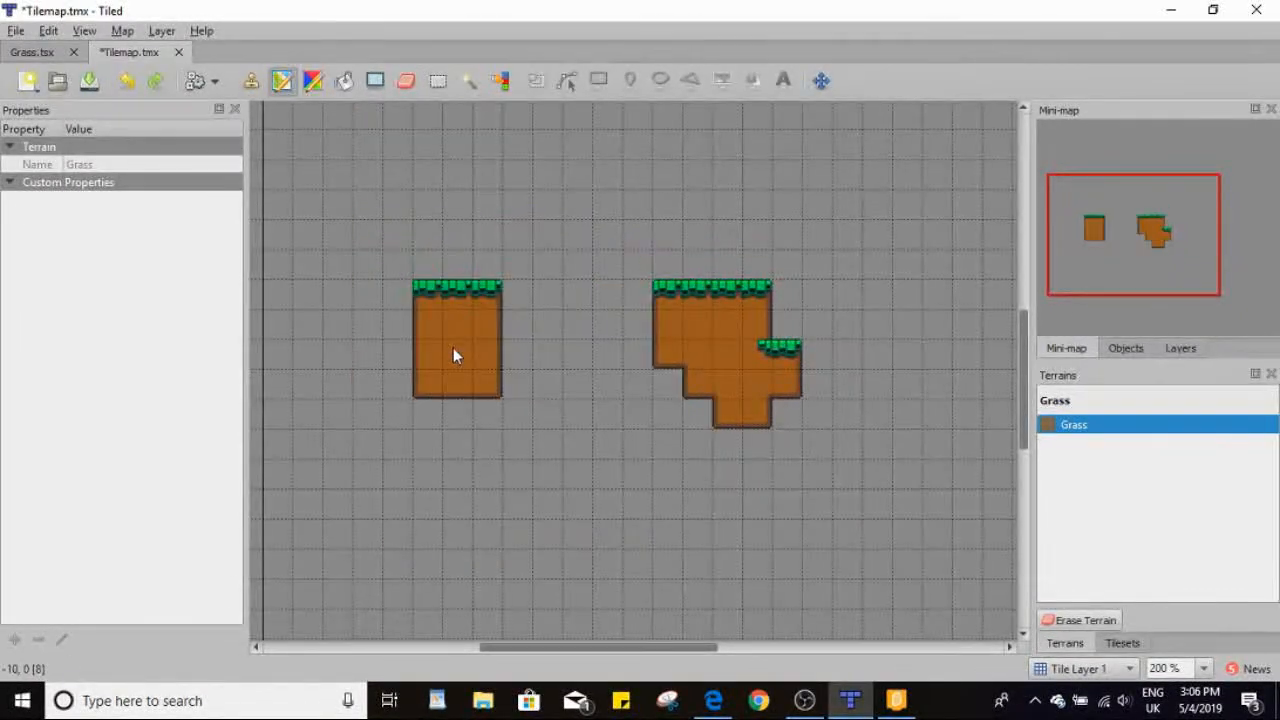
key("ctrl+z")
key("ctrl+z")
key("ctrl+z")
key("ctrl+z")
key("ctrl+z")
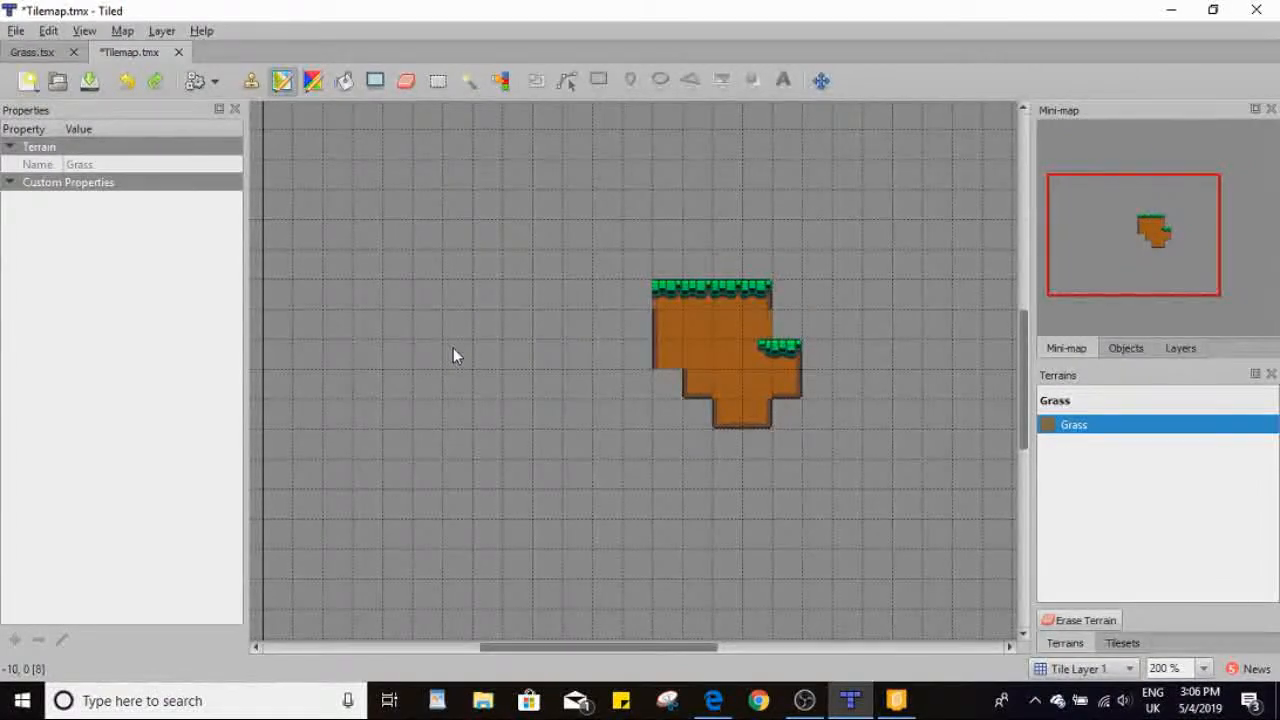
key("ctrl+z")
key("ctrl+z")
key("ctrl+z")
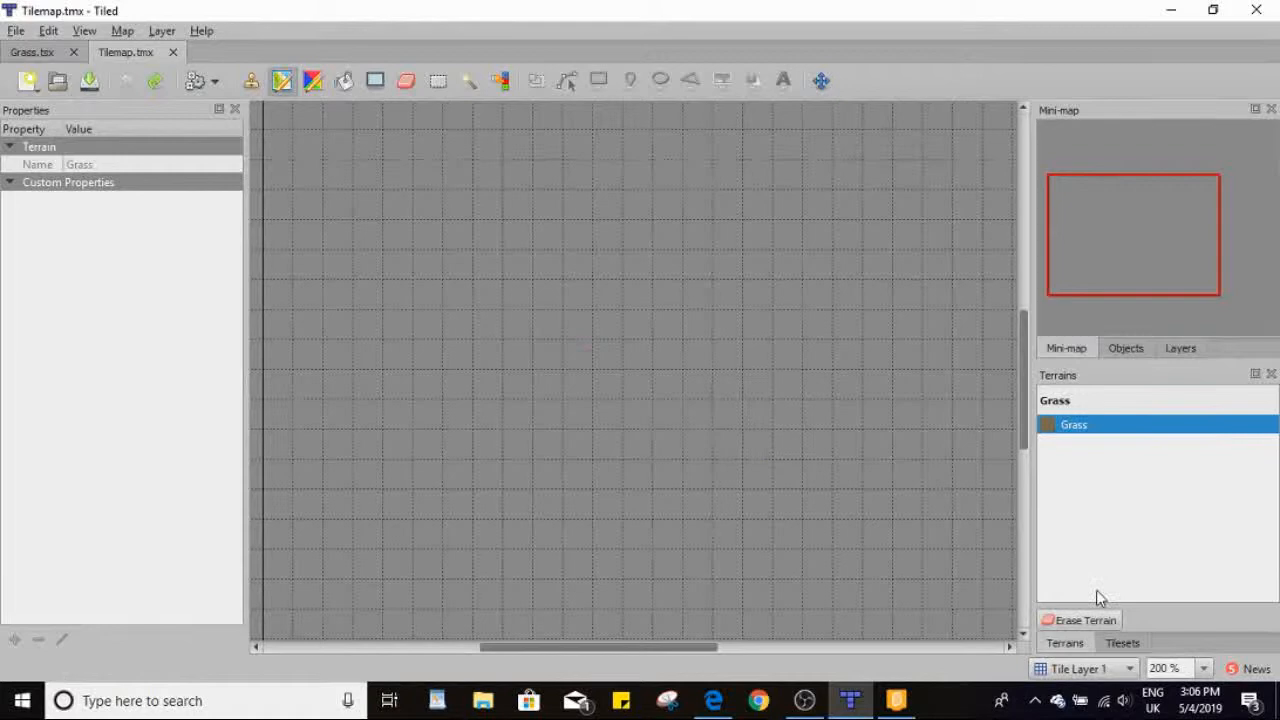
Try a 9 by 8 tile rectangle fill with the plain dirt tile, undo it, and try the Eraser on the map
left_click(1122, 644)
left_click(1095, 438)
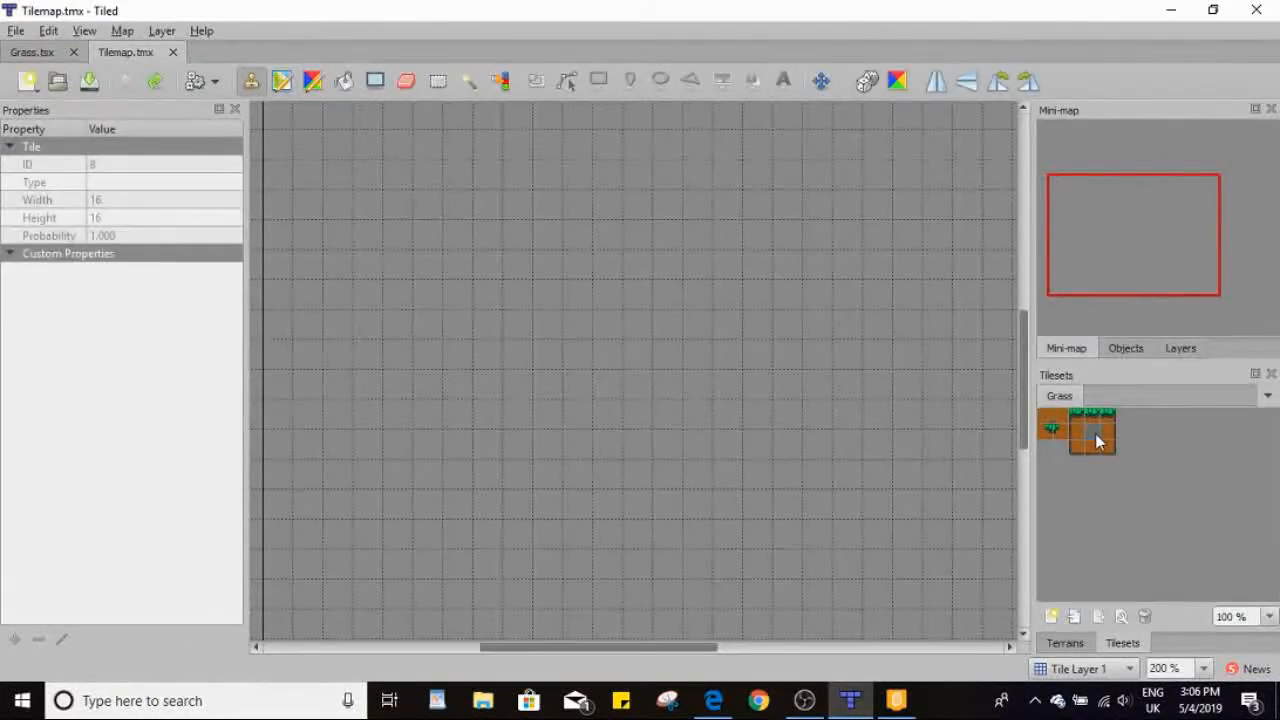
left_click(375, 80)
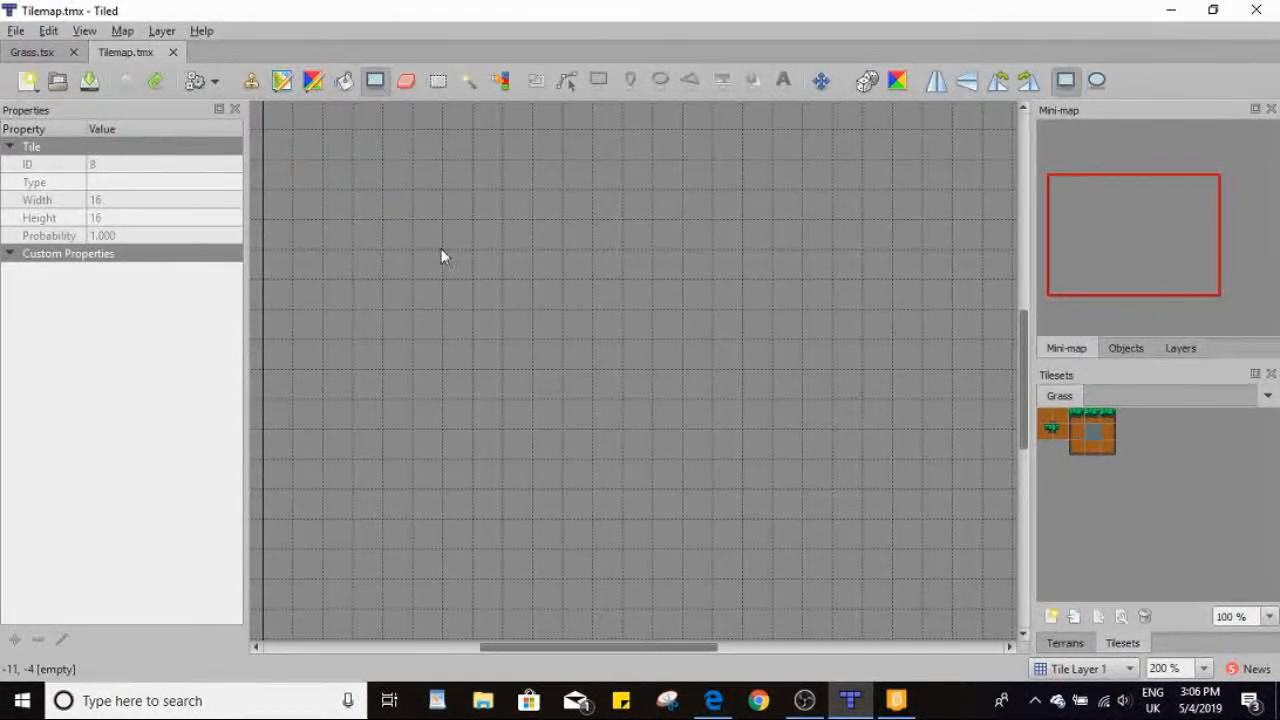
left_click_drag(449, 260, 737, 486)
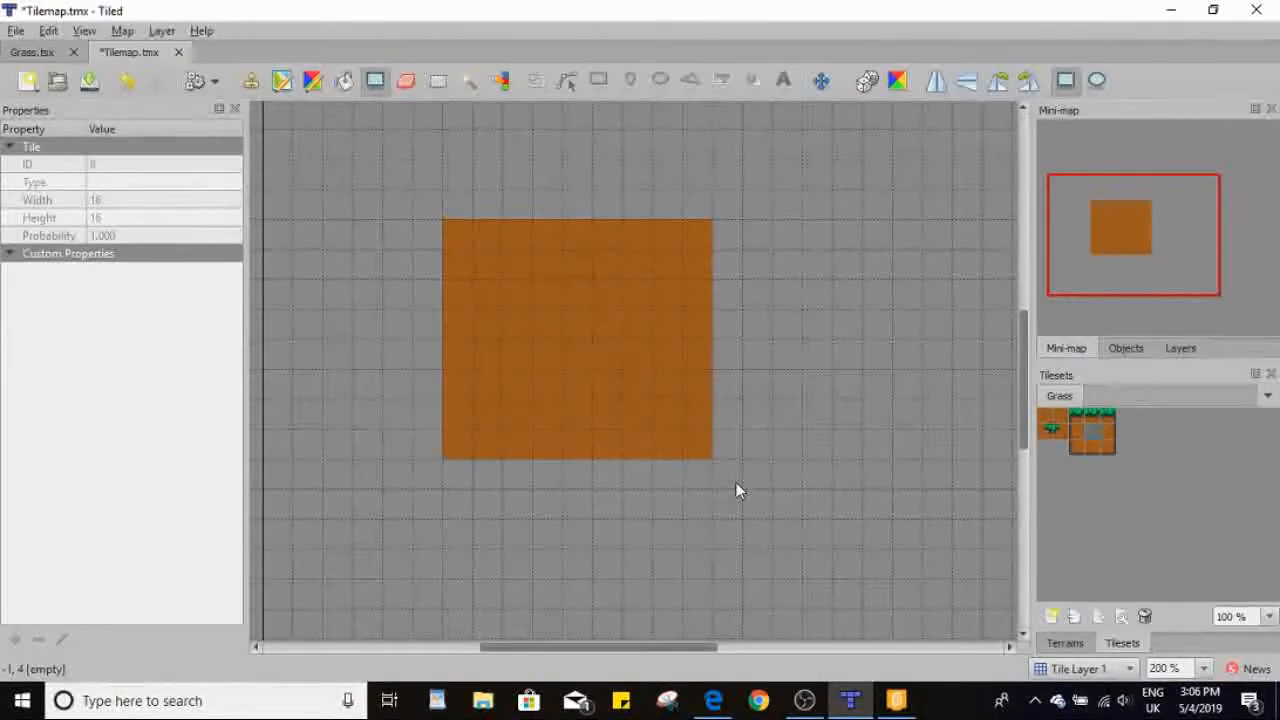
key("ctrl+z")
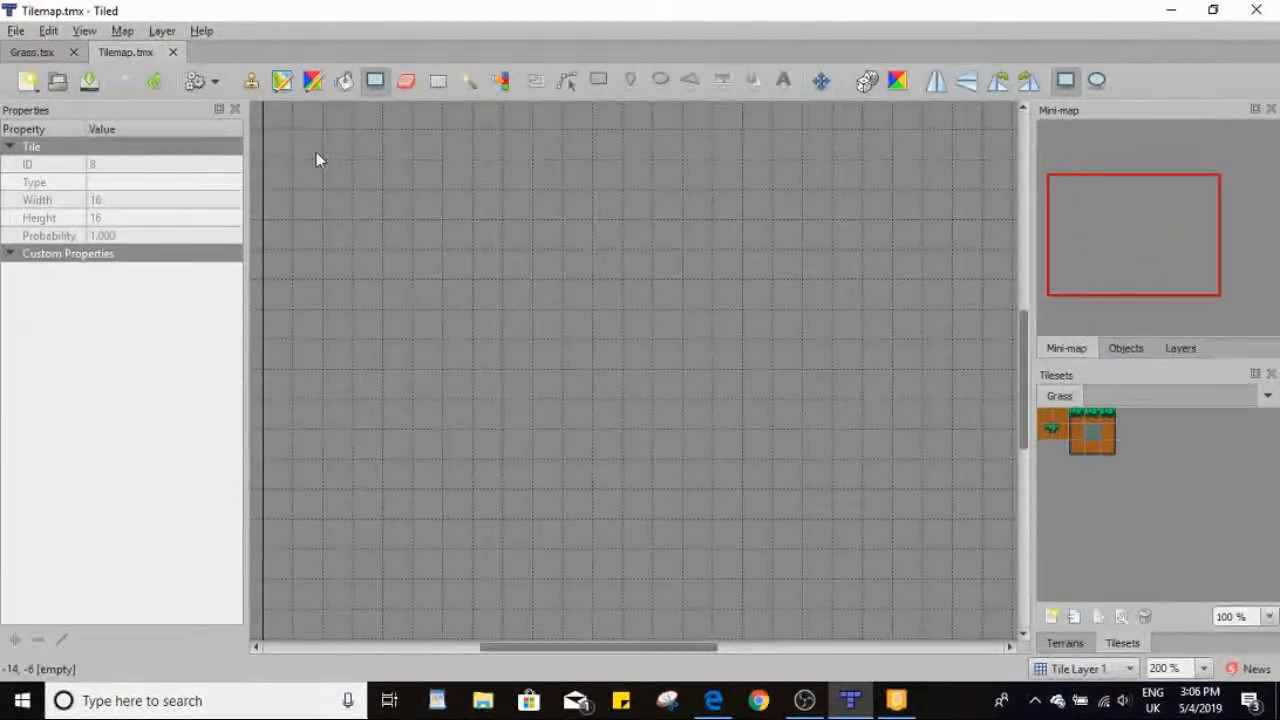
left_click(402, 90)
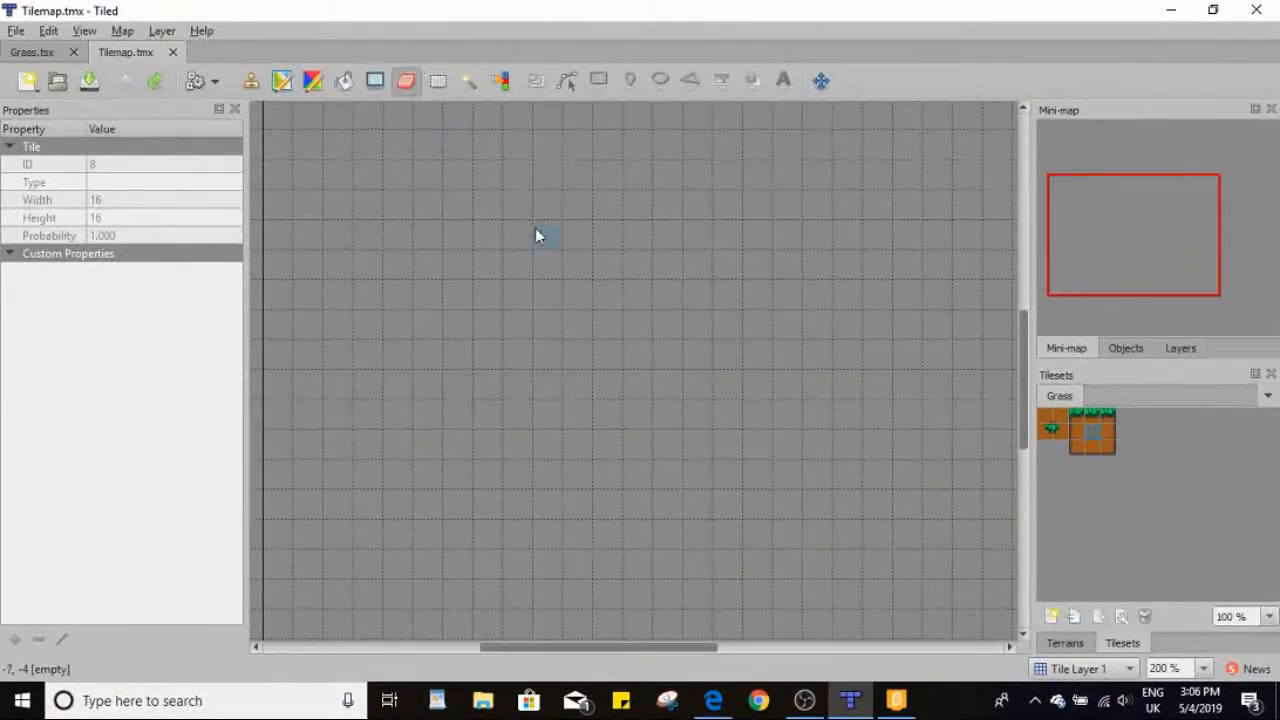
left_click_drag(450, 300, 540, 331)
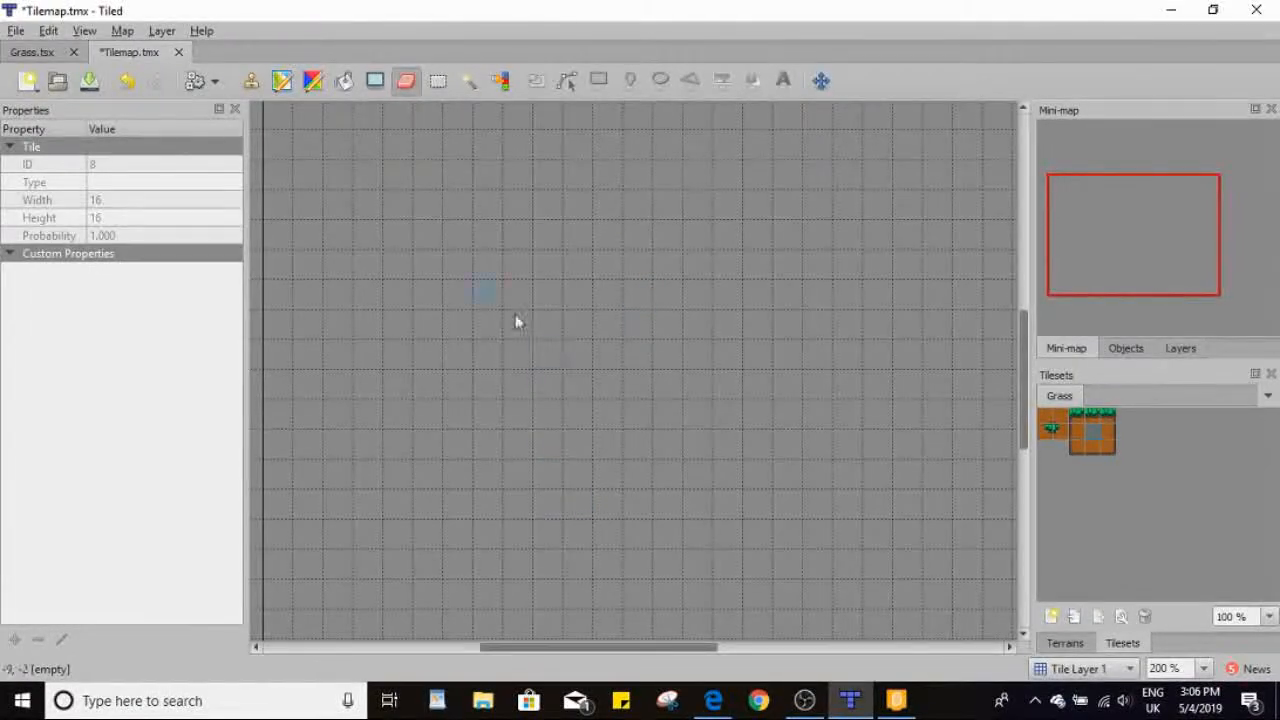
Draw a closed irregular outline with the plain dirt tile and fill its interior using Bucket Fill
left_click(344, 82)
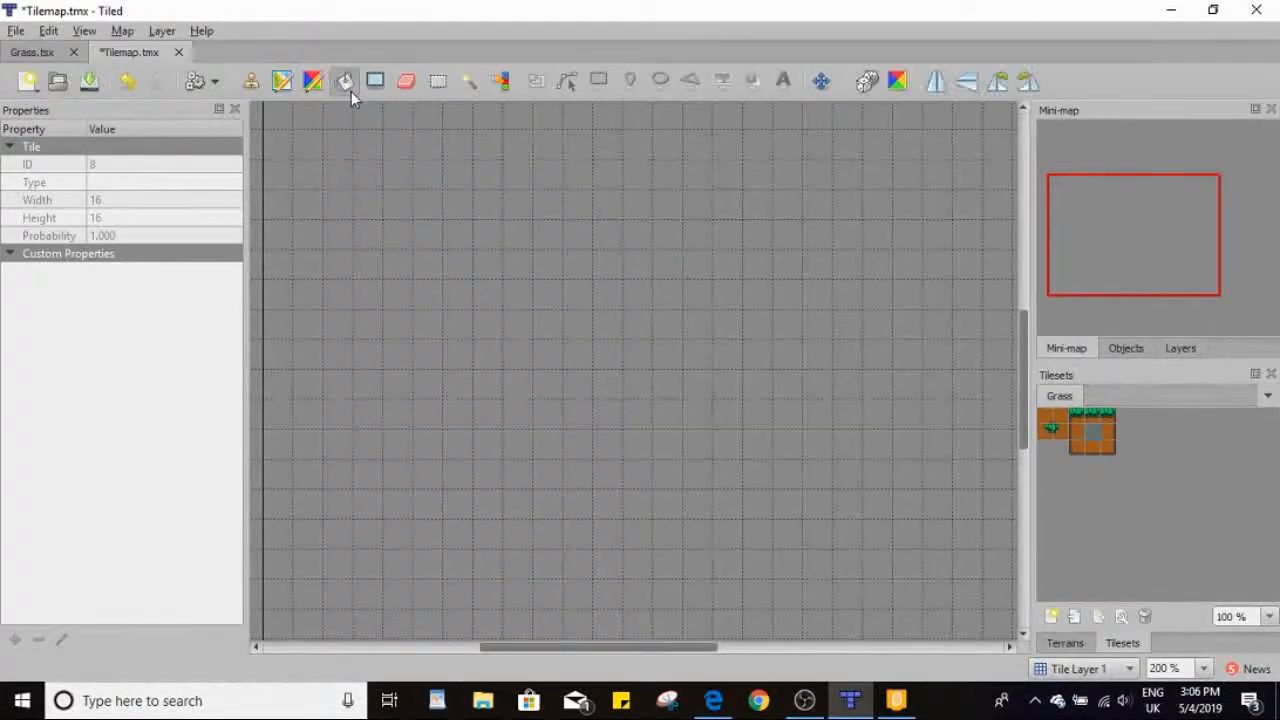
left_click(1090, 432)
left_click(251, 82)
mouse_move(452, 204)
left_mouse_down()
mouse_move(473, 416)
mouse_move(592, 555)
mouse_move(736, 369)
mouse_move(457, 204)
left_mouse_up()
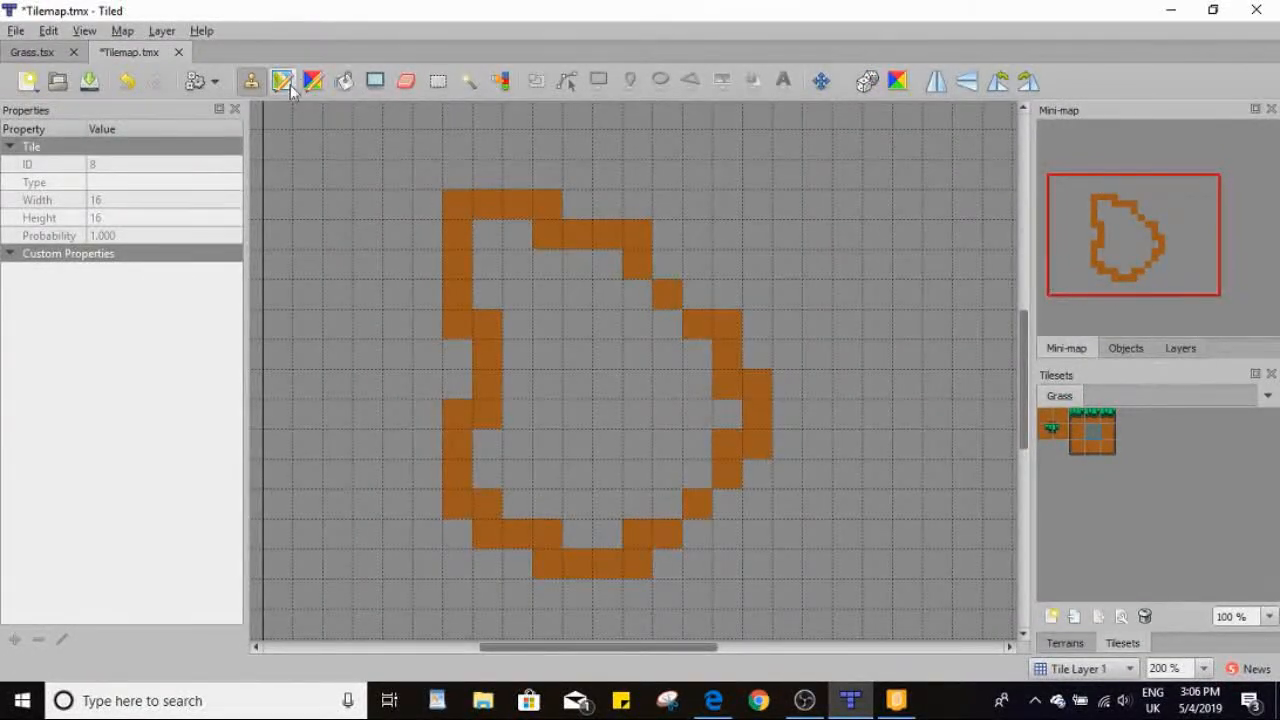
left_click(349, 84)
left_click(624, 412)
left_click(622, 410)
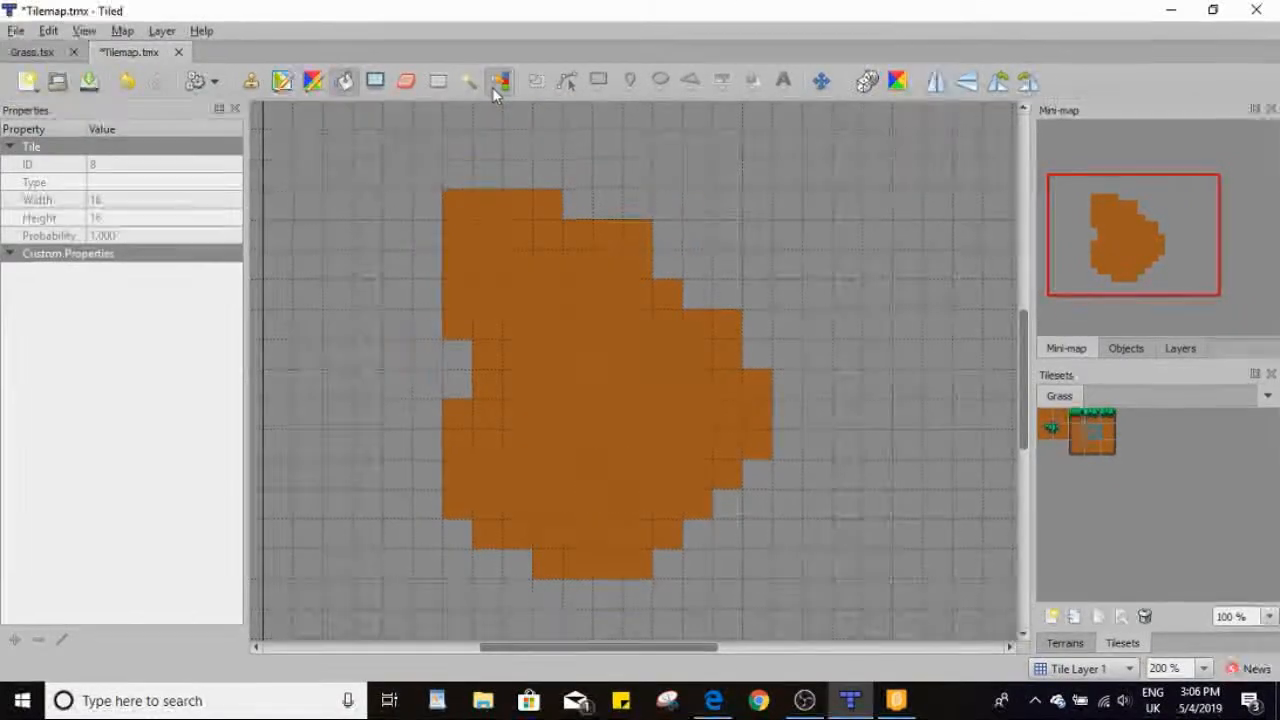
Stamp the left grass corner tile at four spots, two inside the dirt shape and two outside it
left_click(496, 84)
left_click(1081, 416)
left_click(705, 234)
left_click(782, 325)
left_click(542, 442)
left_click(642, 352)
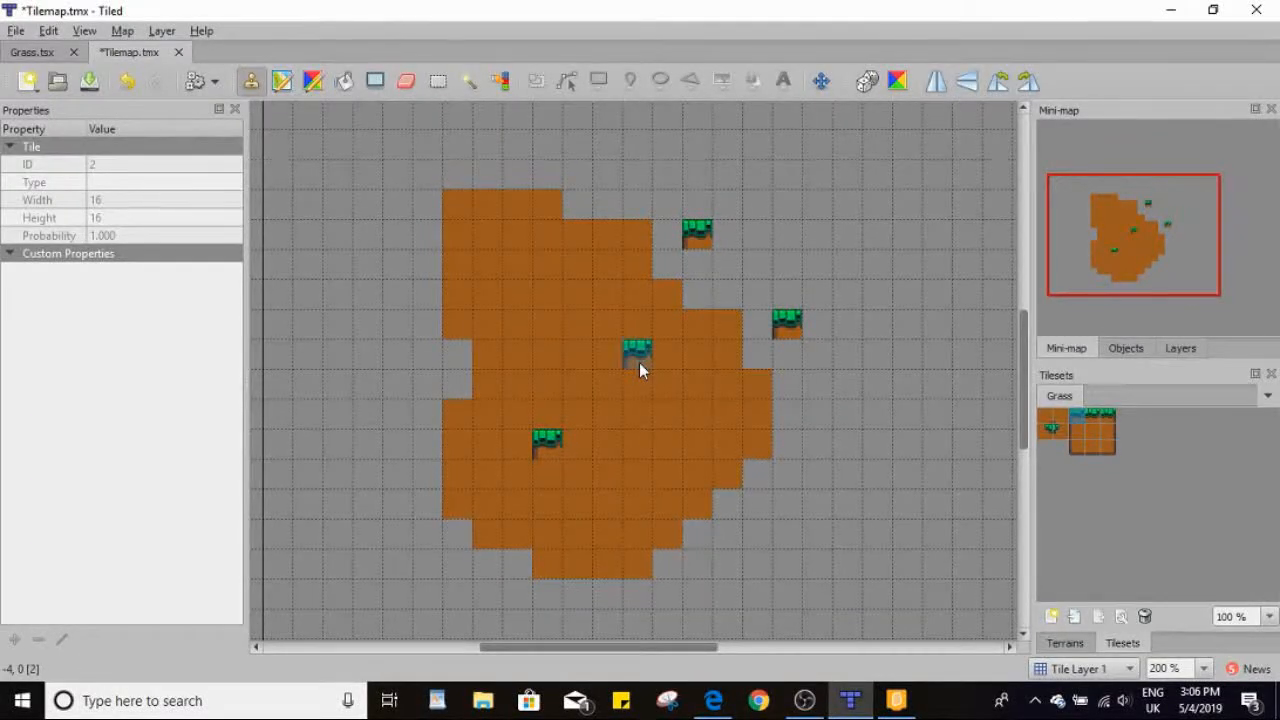
Try Select Same Tile on a stamped grass corner tile and on the empty map cells
left_click(500, 80)
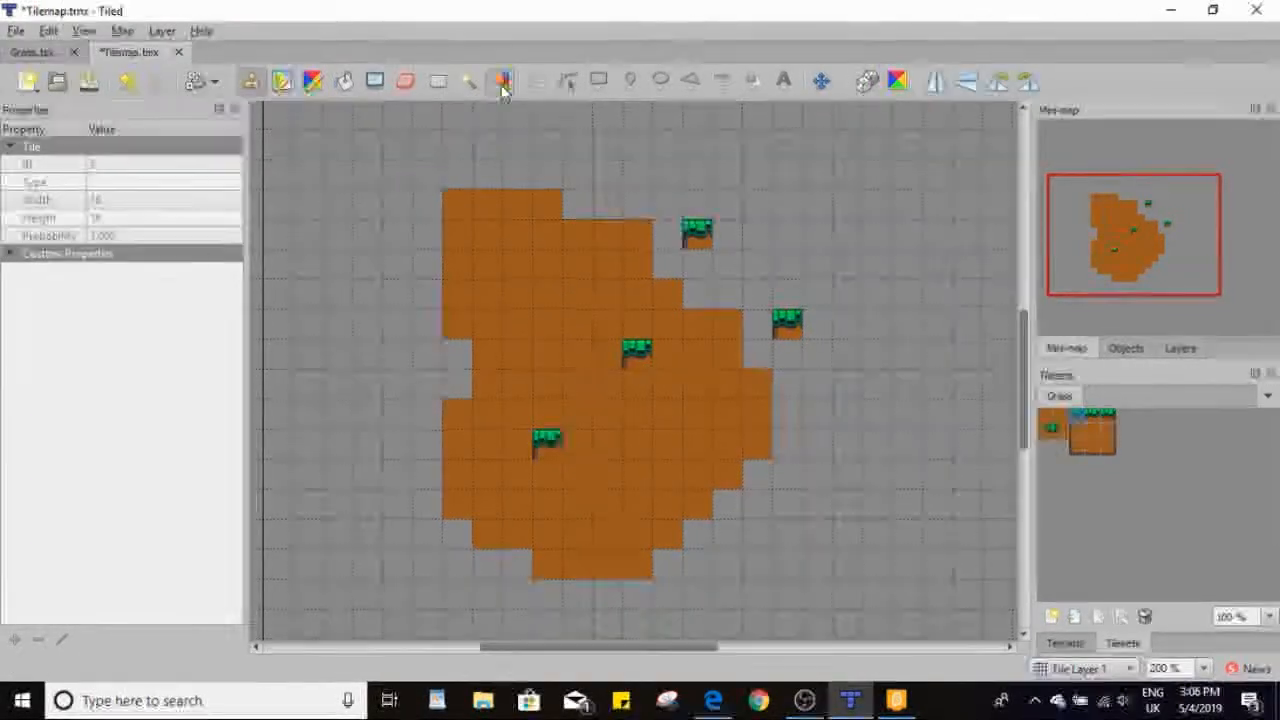
left_click(637, 359)
left_click(352, 121, "shift")
Undo the selections, the stamped grass tiles and the filled dirt shape until the map is empty
key("ctrl+z")
key("ctrl+z")
key("ctrl+z")
key("ctrl+z")
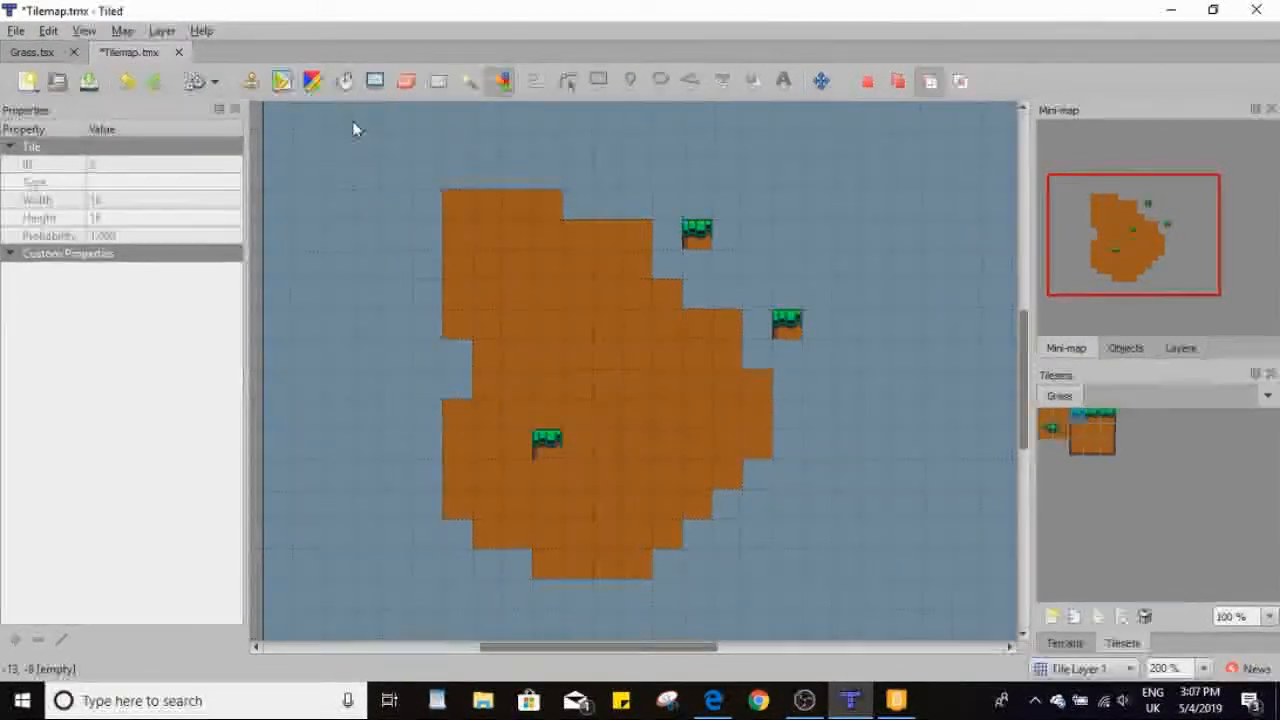
key("ctrl+z")
key("ctrl+z")
key("ctrl+z")
key("ctrl+z")
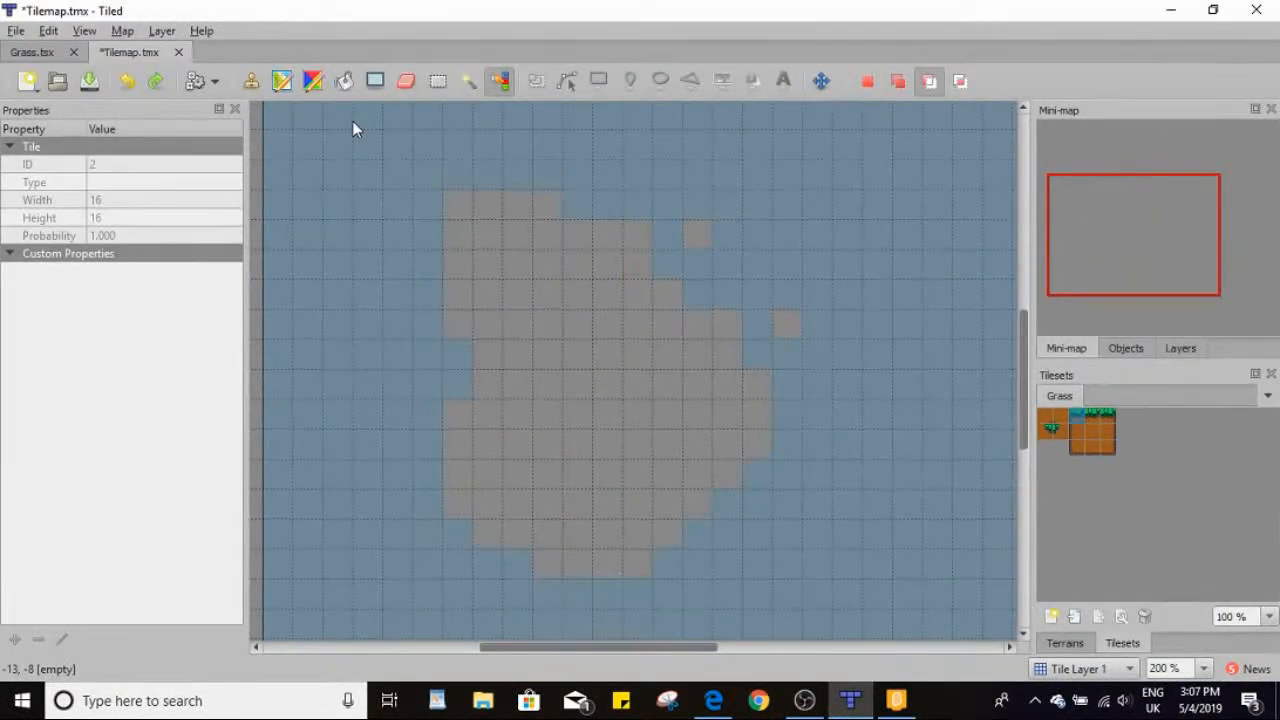
key("ctrl+z")
Paint a large rounded patch of plain dirt and stamp two short rows of grass-topped tiles near its middle
left_click(467, 80)
left_click(647, 352)
left_click(1097, 433)
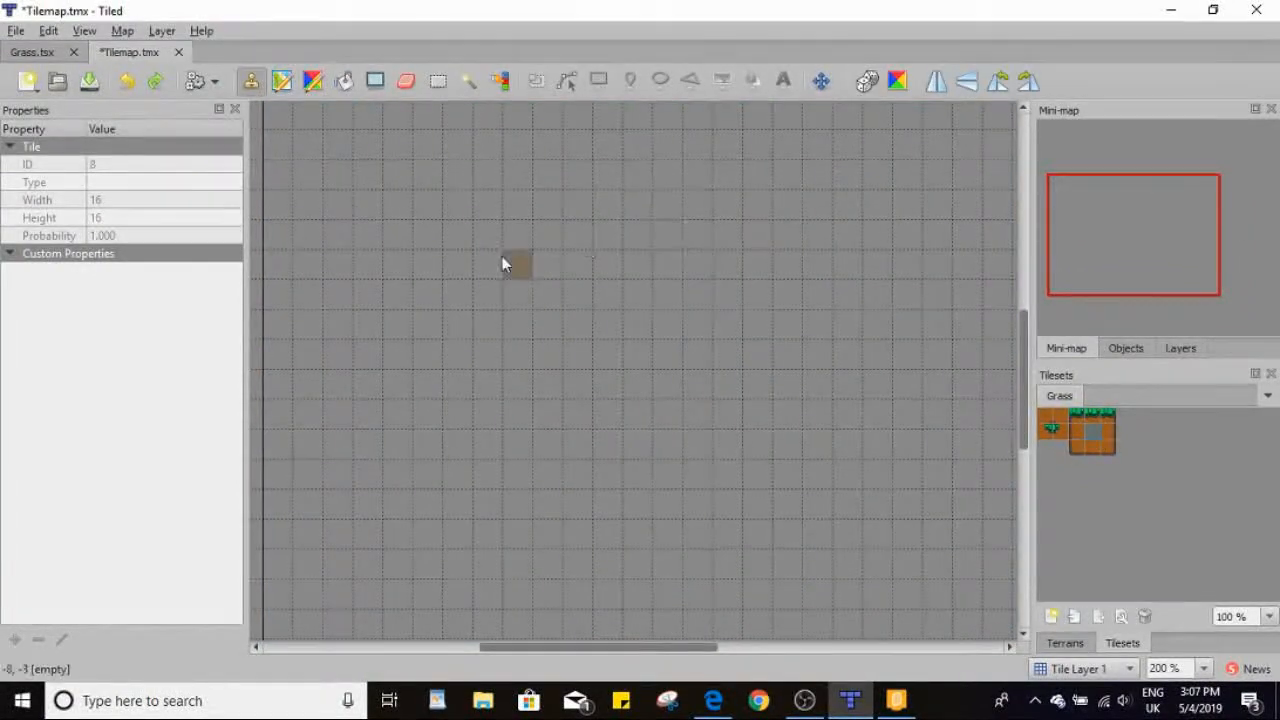
mouse_move(482, 264)
left_mouse_down()
mouse_move(583, 217)
mouse_move(646, 437)
mouse_move(650, 316)
mouse_move(679, 284)
mouse_move(609, 288)
mouse_move(528, 262)
mouse_move(588, 332)
mouse_move(547, 328)
left_mouse_up()
left_click_drag(1090, 418, 1090, 434)
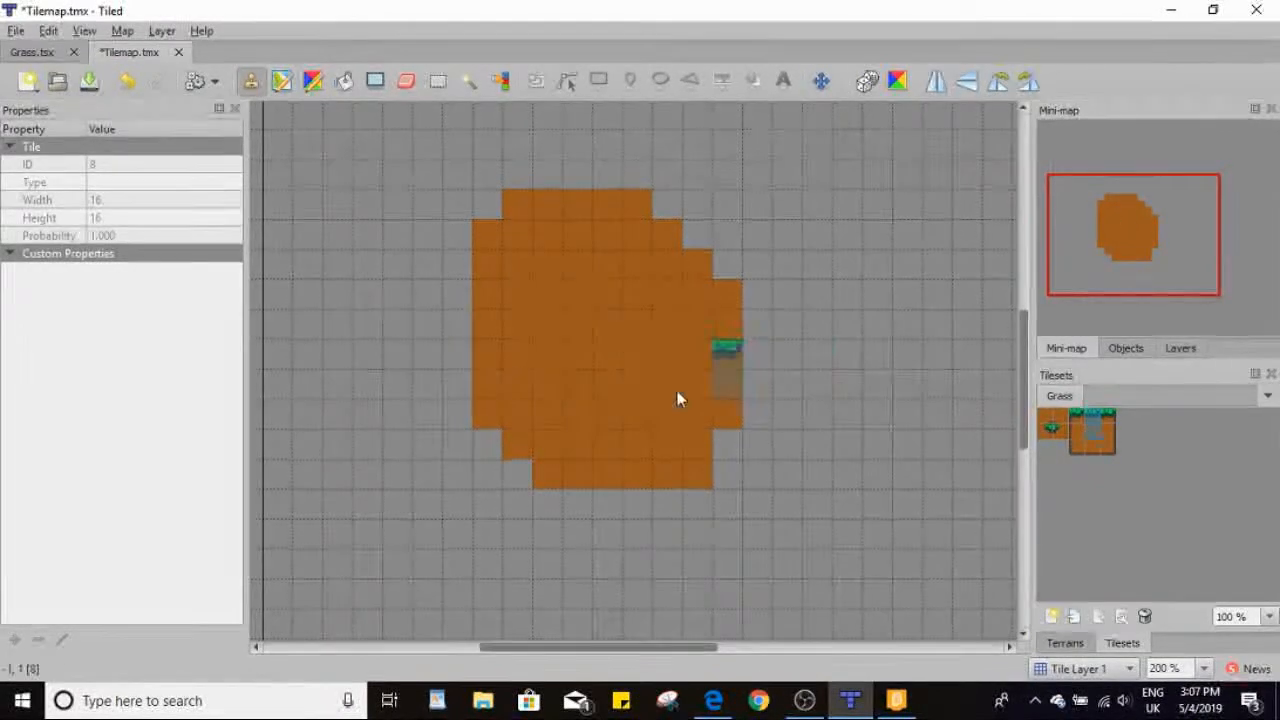
mouse_move(575, 367)
left_mouse_down()
mouse_move(609, 363)
mouse_move(594, 400)
mouse_move(604, 393)
left_mouse_up()
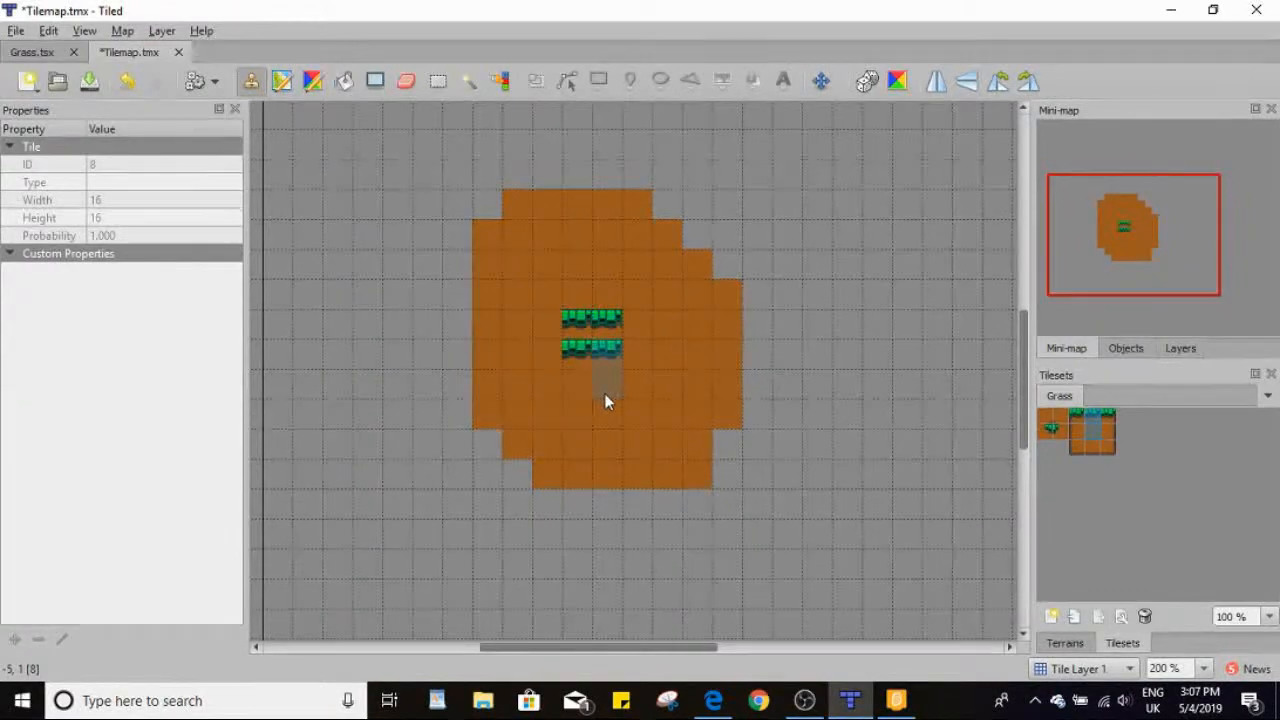
Try the Magic Wand on the connected dirt area, the grass tiles and the empty cells around the patch
left_click(469, 81)
left_click(551, 284)
left_click(332, 466)
left_click(508, 354)
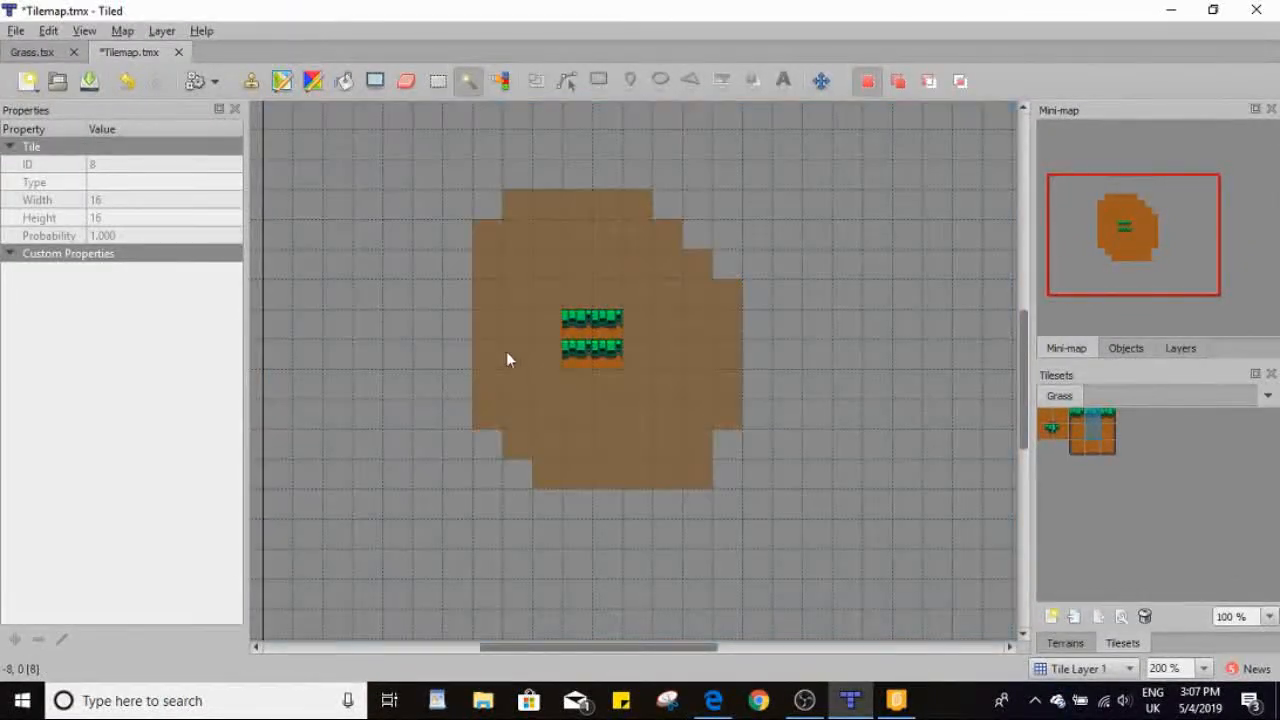
left_click(590, 345)
left_click(834, 292)
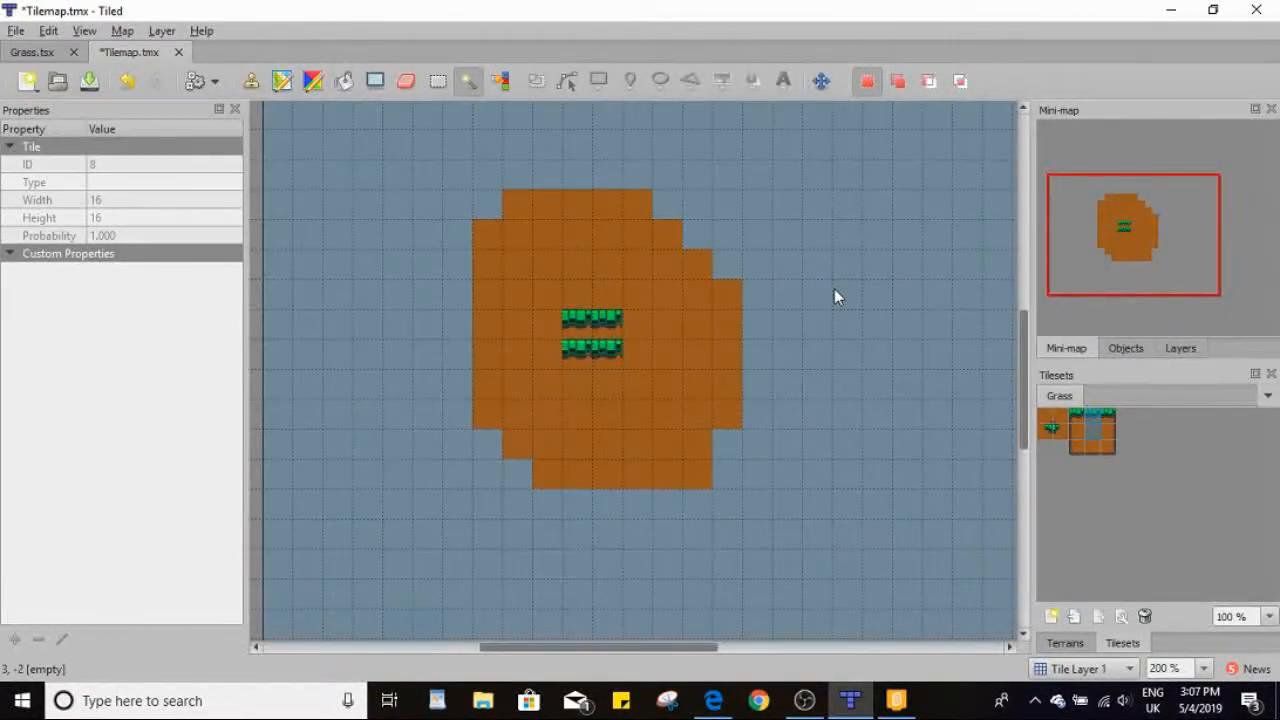
Undo the Magic Wand selections and the painted dirt patch with its grass tiles
key("ctrl+z")
key("ctrl+z")
key("ctrl+z")
key("ctrl+z")
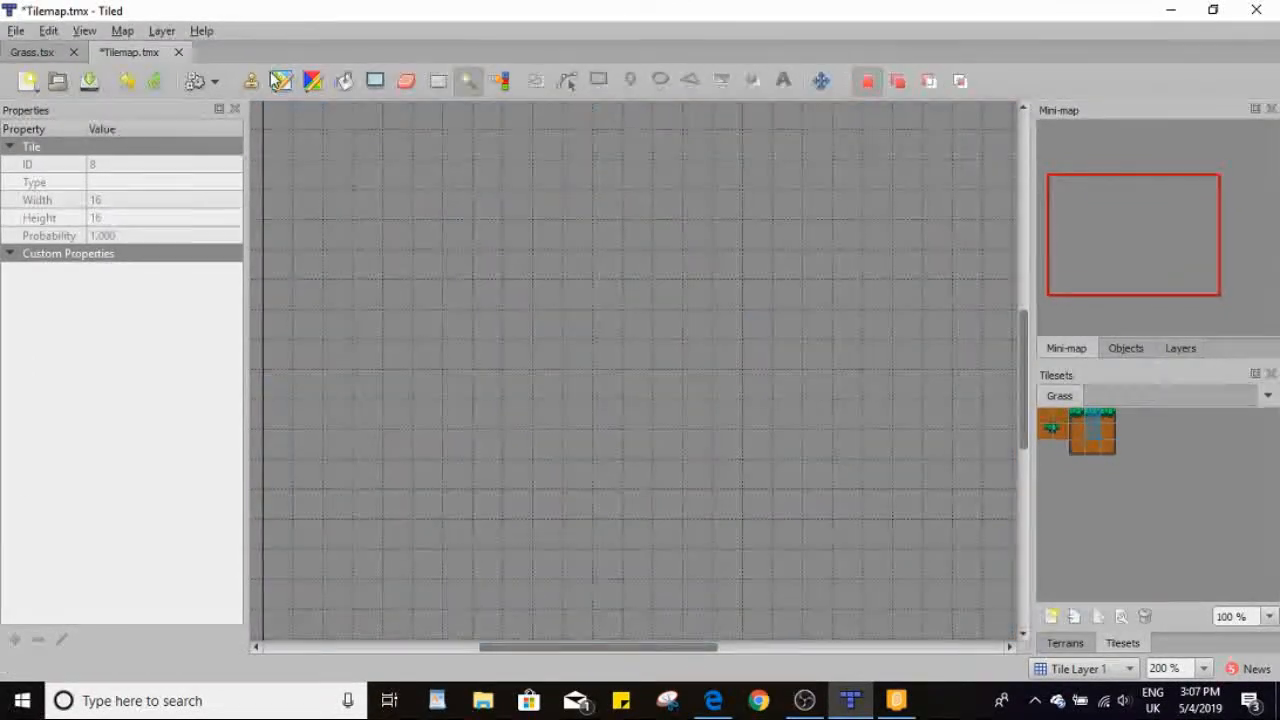
left_click(830, 78)
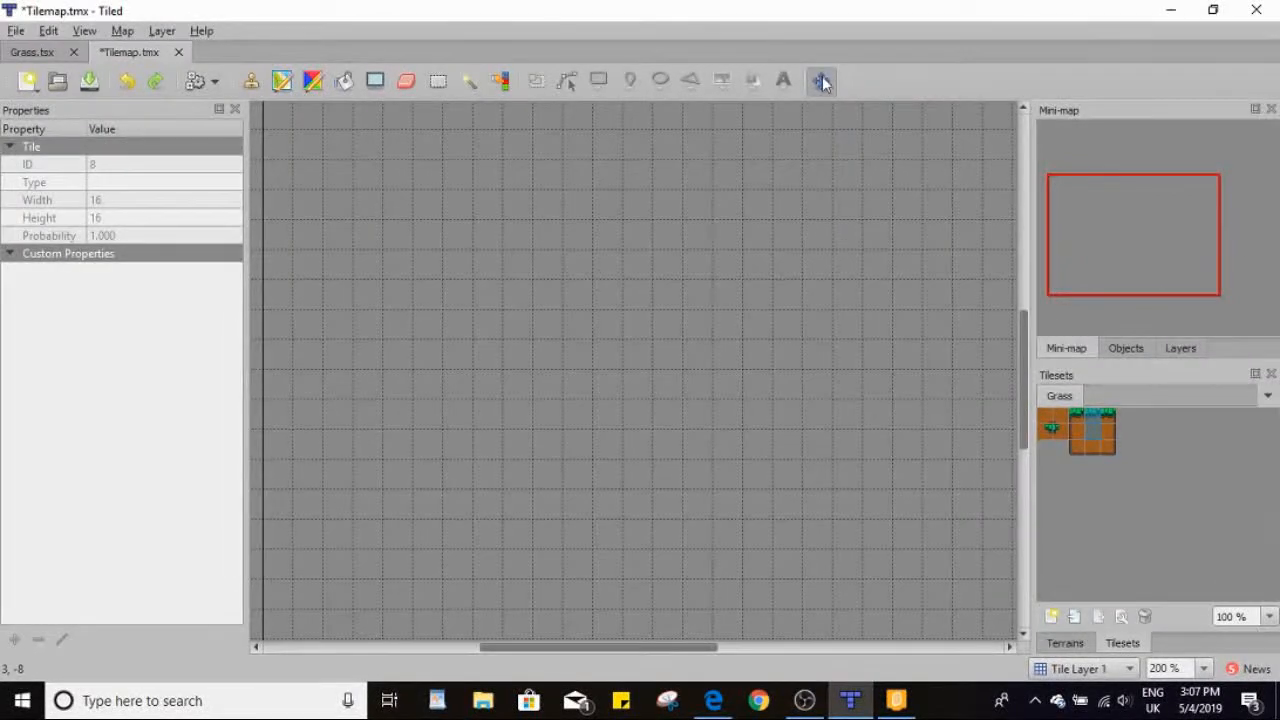
left_click(281, 81)
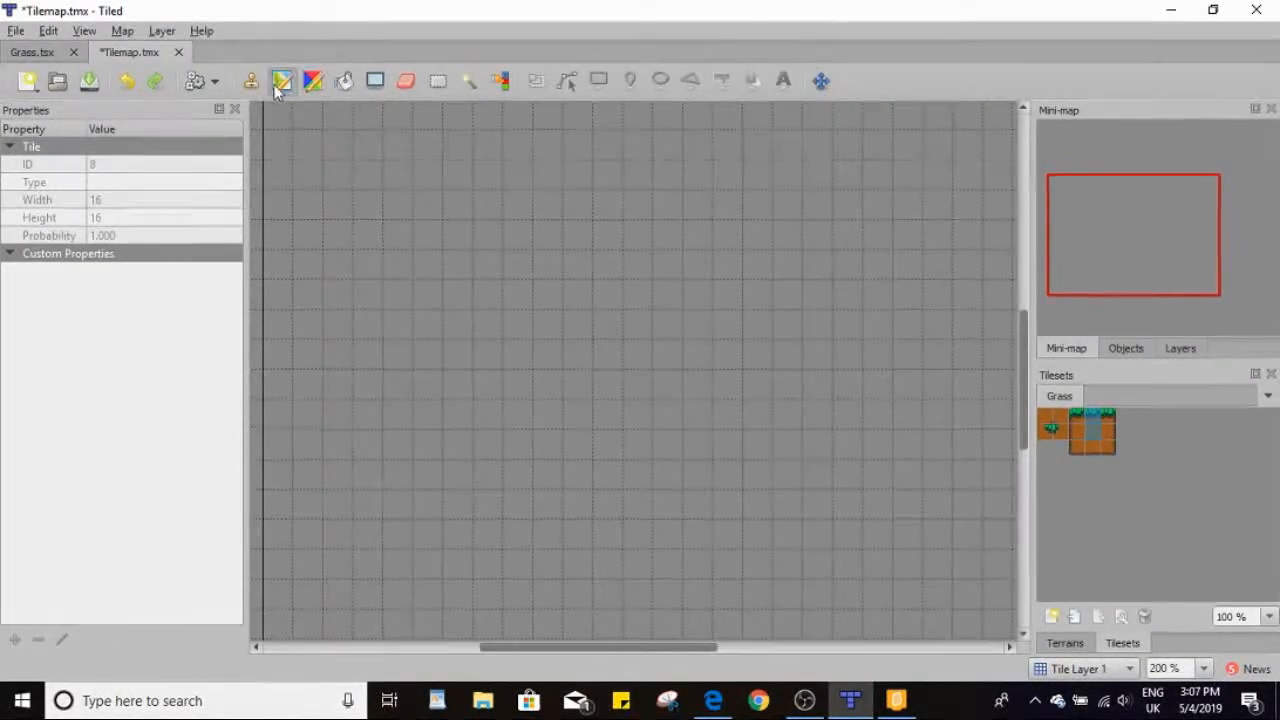
left_click(375, 80)
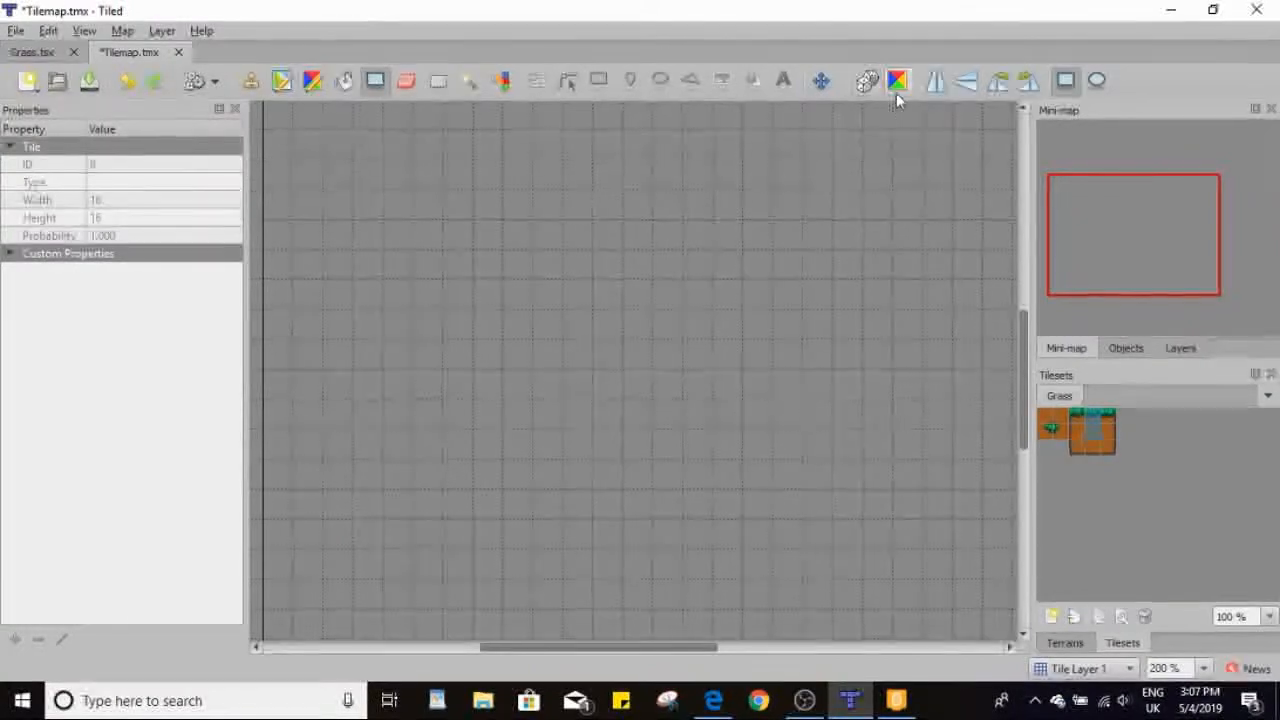